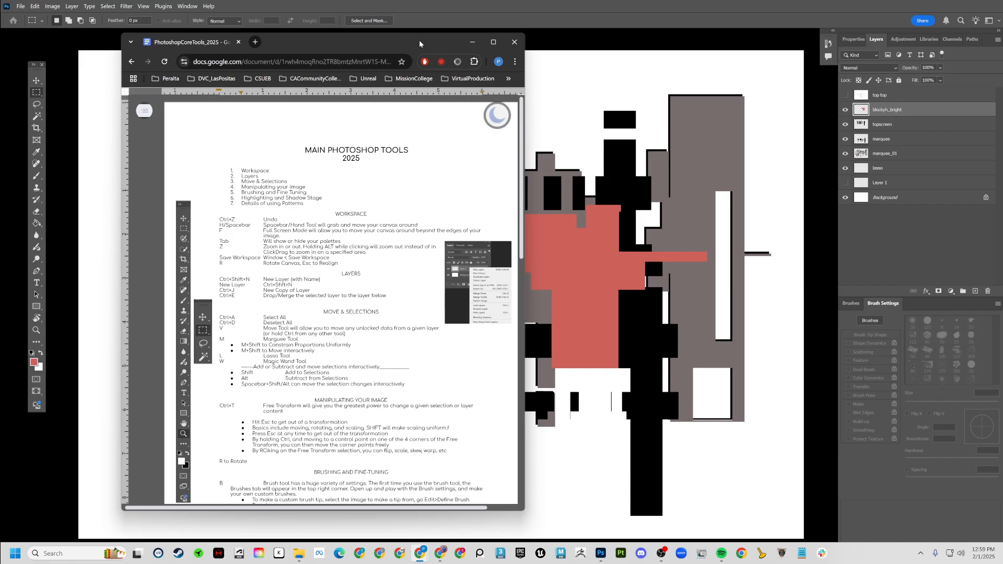
Switch from the browser to Photoshop and inspect the blockyh_bright, topscreen, marquee and marquee_01 layers by toggling their visibility.
{"action": "left_click", "coordinate": [472, 42]}
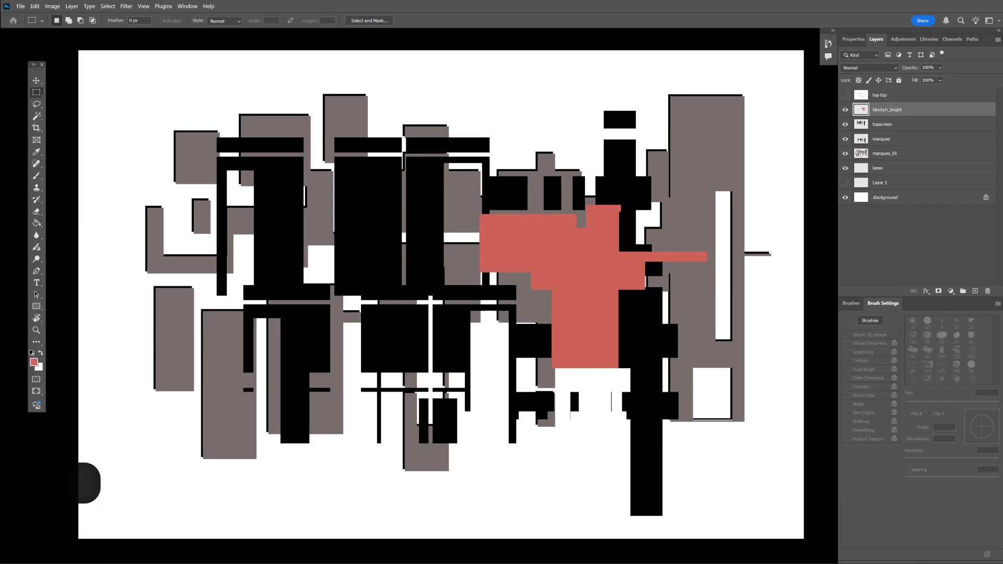
{"action": "left_click", "coordinate": [845, 110]}
{"action": "left_click", "coordinate": [845, 109]}
{"action": "left_click", "coordinate": [845, 124]}
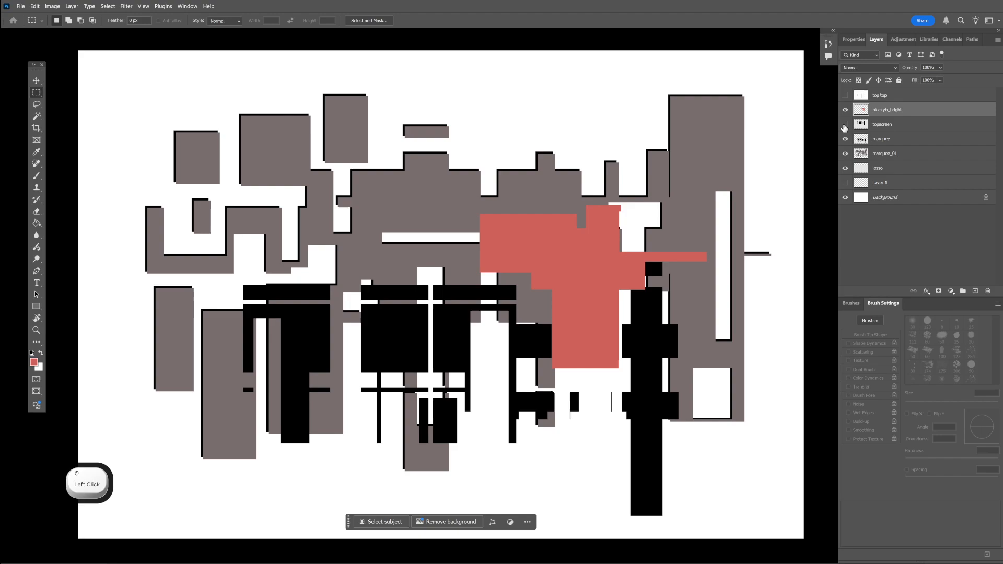
{"action": "left_click", "coordinate": [845, 124]}
{"action": "left_click", "coordinate": [845, 139]}
{"action": "left_click", "coordinate": [845, 139]}
{"action": "left_click", "coordinate": [845, 153]}
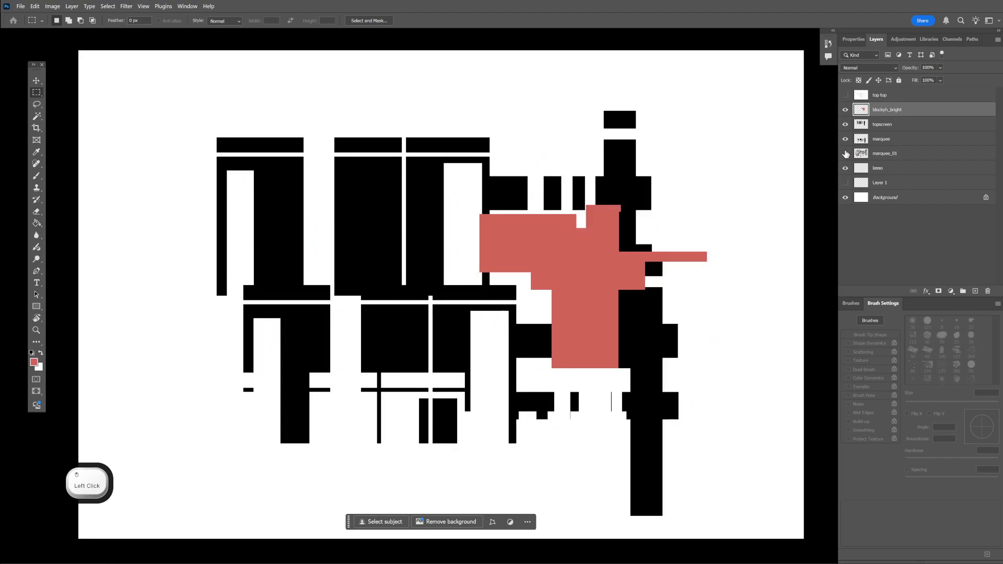
{"action": "left_click", "coordinate": [845, 154]}
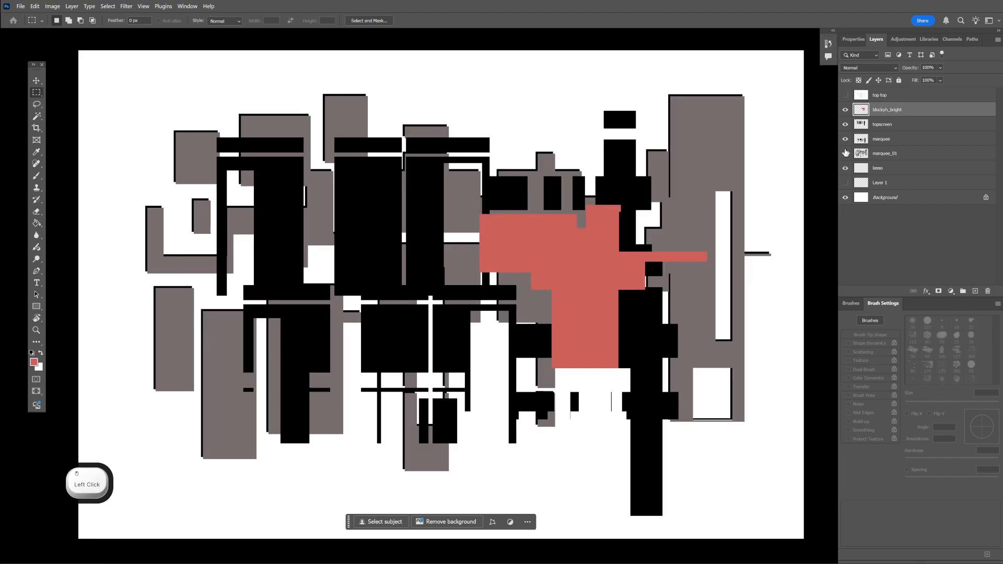
Preview the top top layer over the artwork and hide it again, keeping blockyh_bright as the active layer.
{"action": "left_click", "coordinate": [888, 124]}
{"action": "left_click", "coordinate": [895, 113]}
{"action": "left_click", "coordinate": [845, 95]}
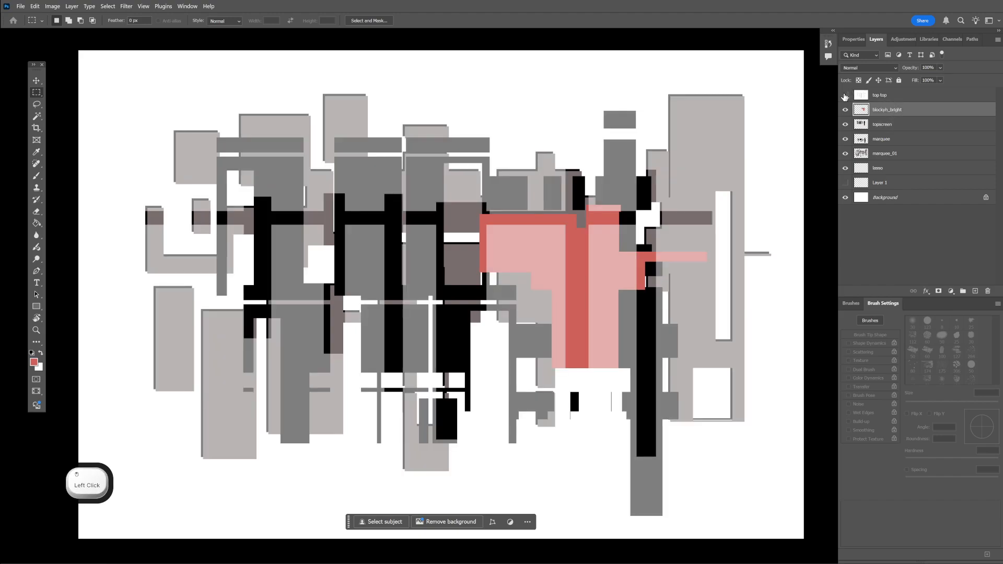
{"action": "left_click", "coordinate": [845, 95]}
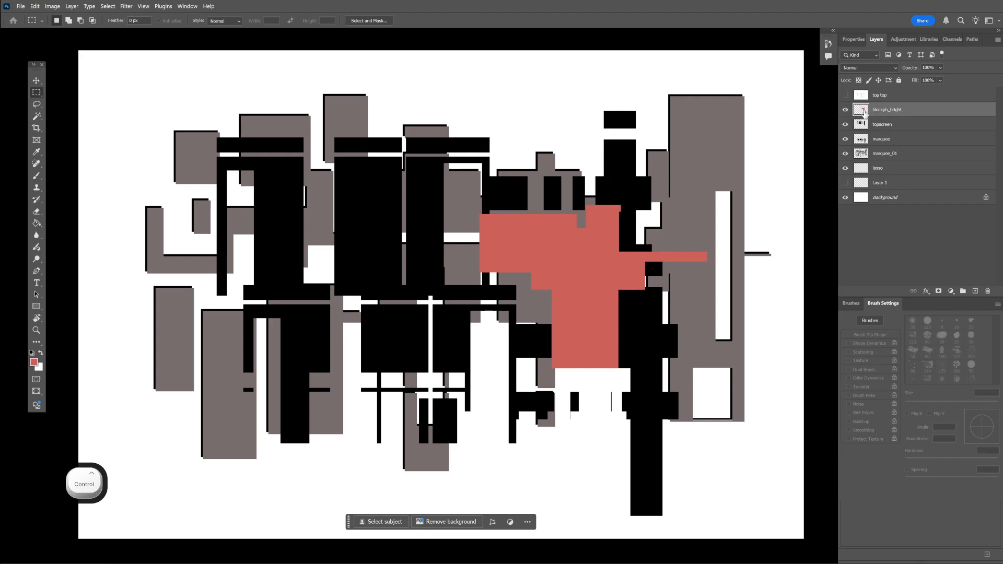
Merge the blockyh_bright layer down through topscreen and marquee into marquee_01.
{"action": "key", "text": "ctrl+e"}
{"action": "key", "text": "ctrl+e"}
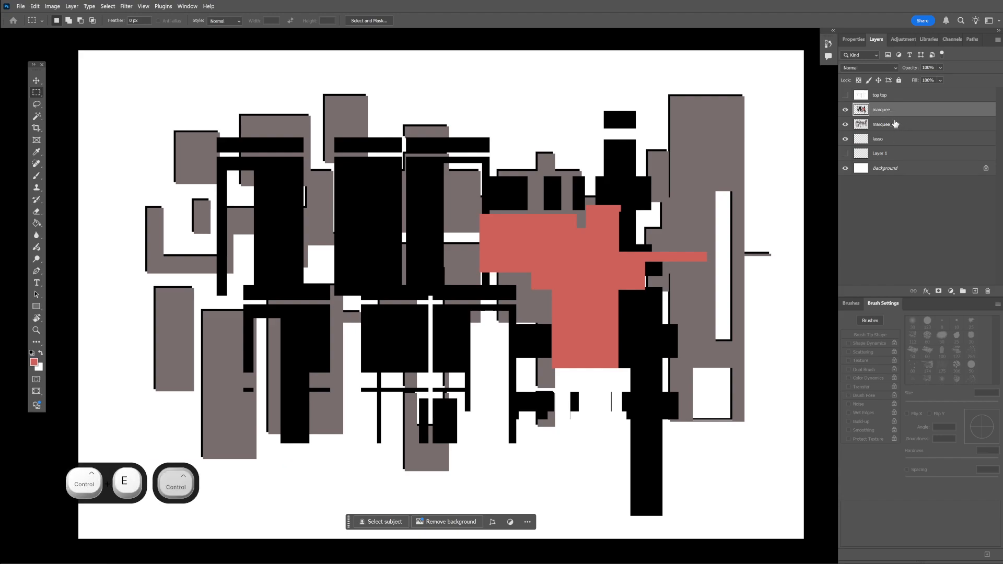
{"action": "key", "text": "ctrl+e"}
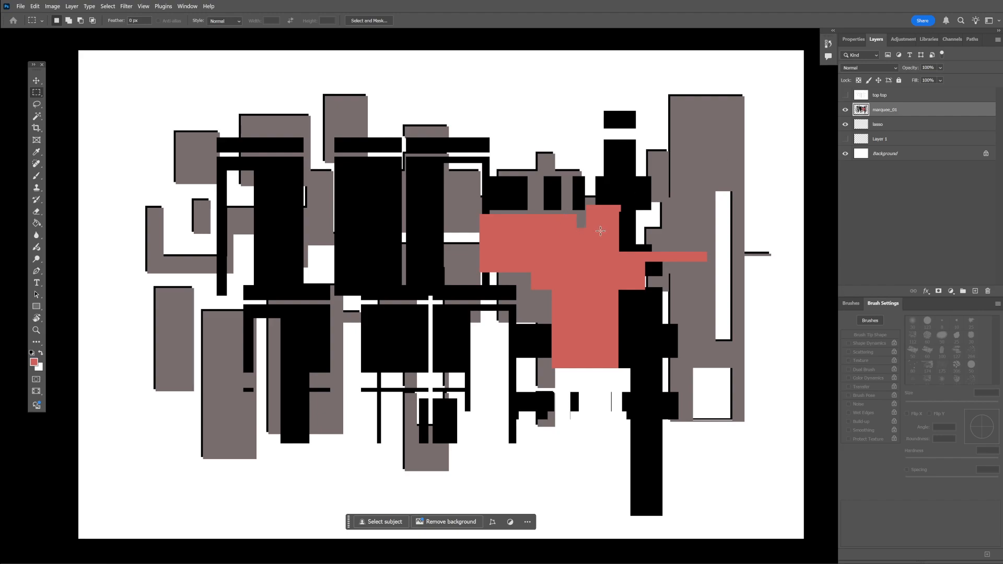
Move the merged marquee_01 artwork slightly downward with the Move tool and keep that layer selected.
{"action": "key", "text": "v"}
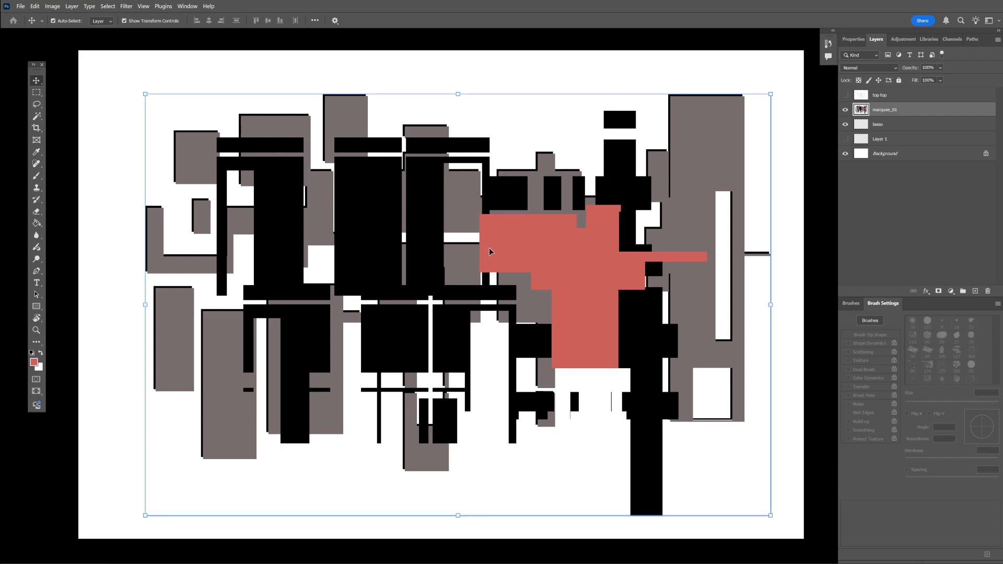
{"action": "left_click_drag", "start_coordinate": [541, 240], "coordinate": [540, 264]}
{"action": "left_click", "coordinate": [184, 79]}
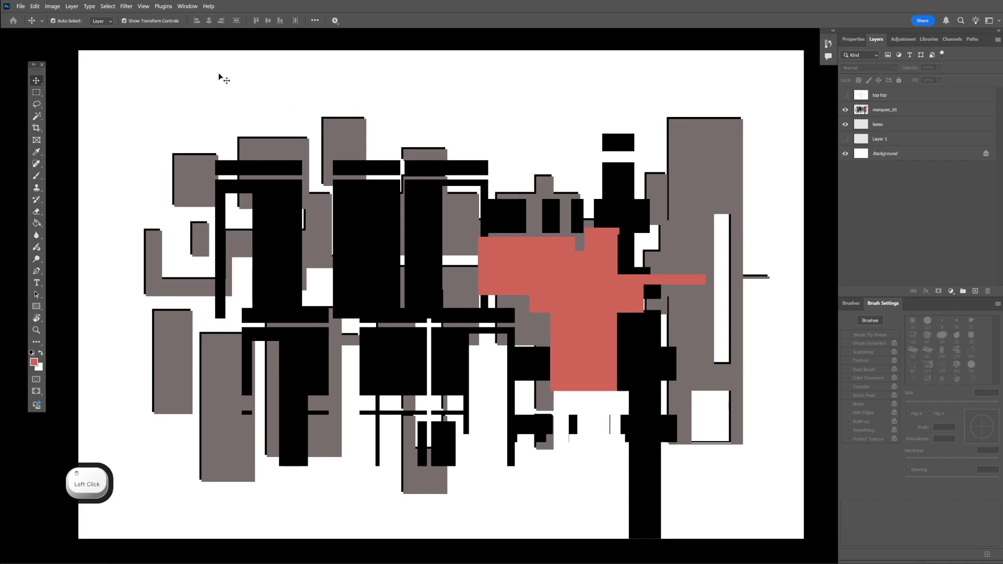
{"action": "left_click_drag", "start_coordinate": [133, 77], "coordinate": [157, 80]}
{"action": "left_click_drag", "start_coordinate": [157, 80], "coordinate": [166, 87]}
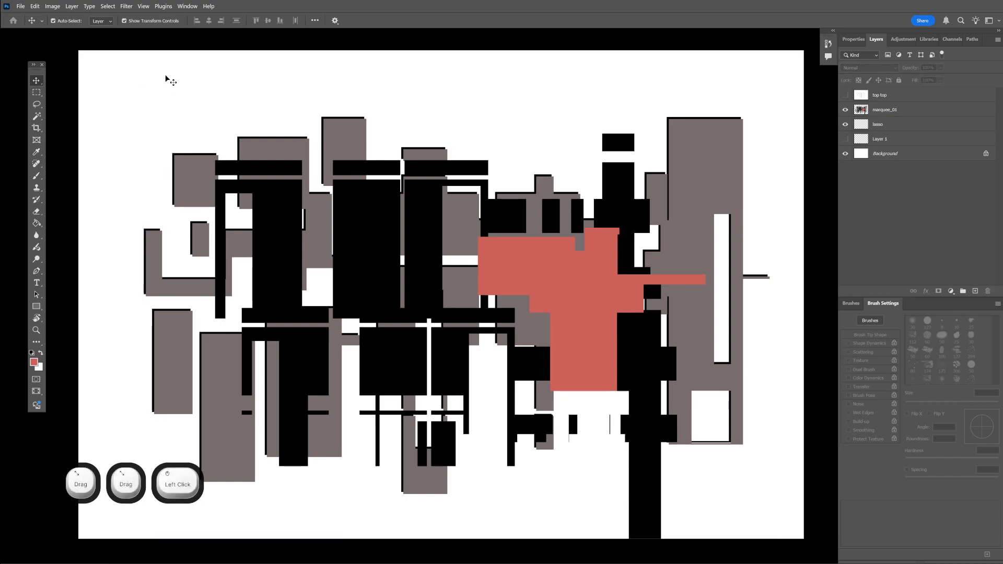
{"action": "left_click", "coordinate": [354, 225]}
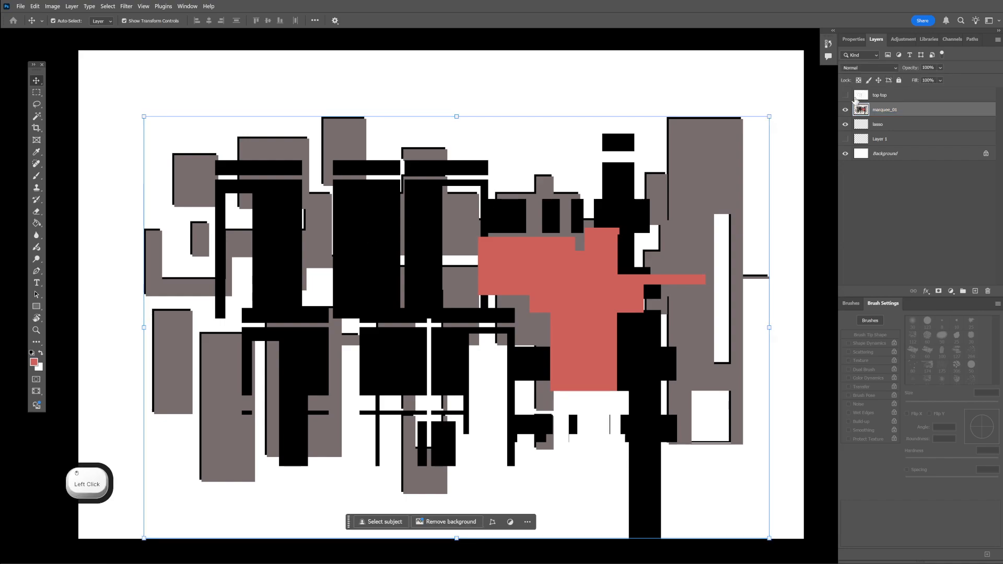
Show and select the top top layer, and isolate it by hiding marquee_01 and the Background layer.
{"action": "left_click", "coordinate": [846, 96]}
{"action": "left_click", "coordinate": [900, 96]}
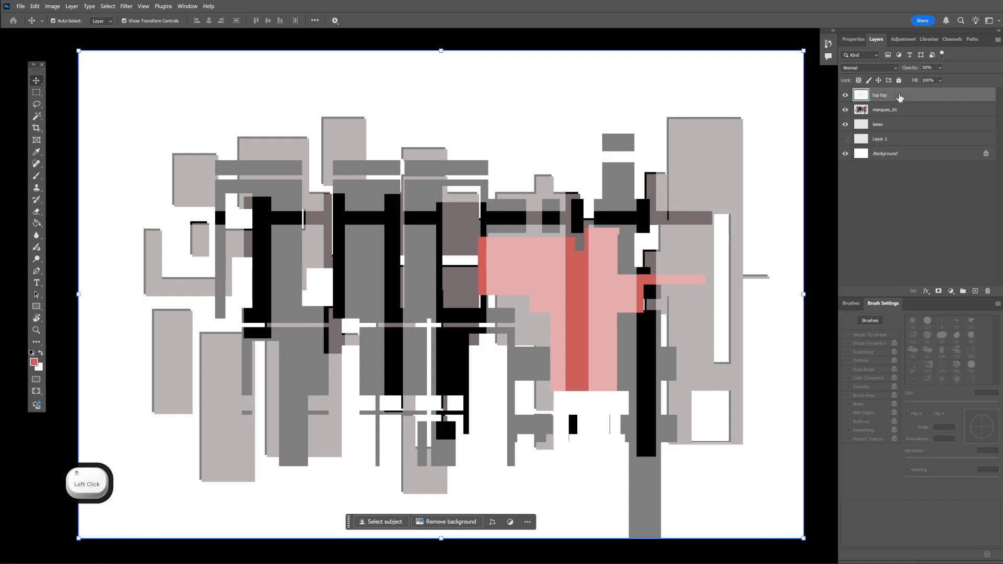
{"action": "left_click", "coordinate": [398, 231]}
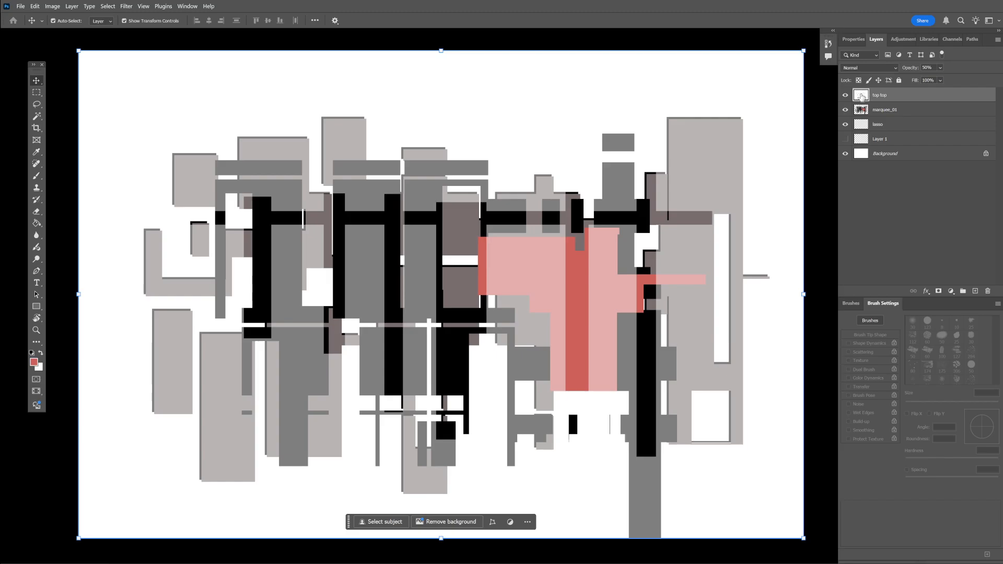
{"action": "left_click", "coordinate": [846, 110]}
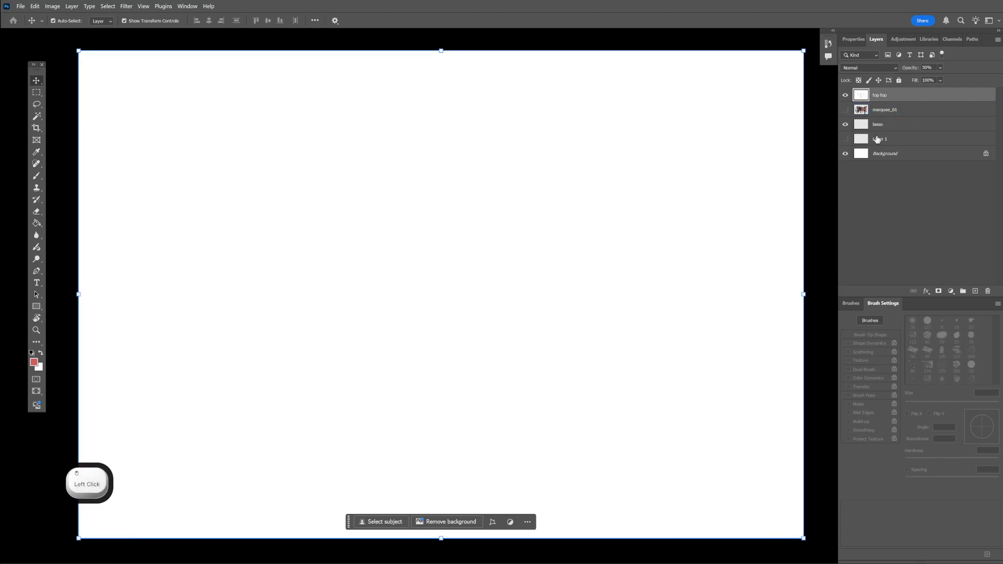
{"action": "left_click", "coordinate": [846, 153]}
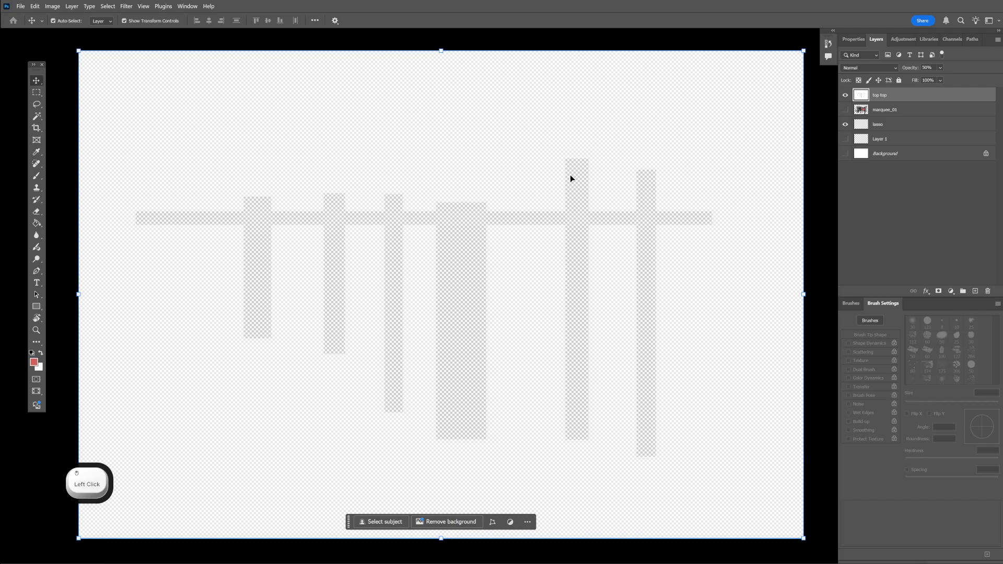
Test how auto-select responds to the transparent cut-outs and the filled areas of the top top layer.
{"action": "left_click", "coordinate": [899, 110]}
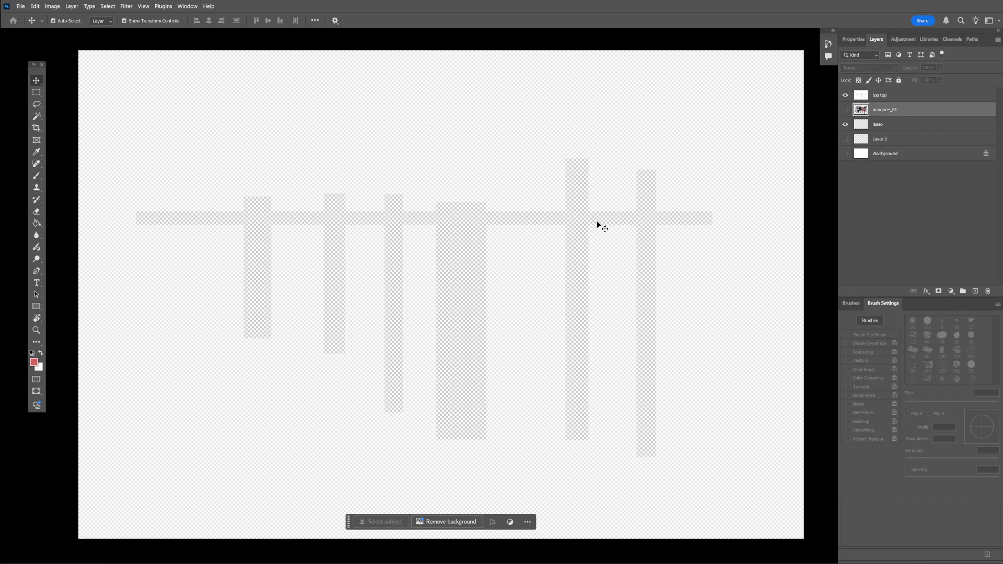
{"action": "left_click", "coordinate": [580, 229]}
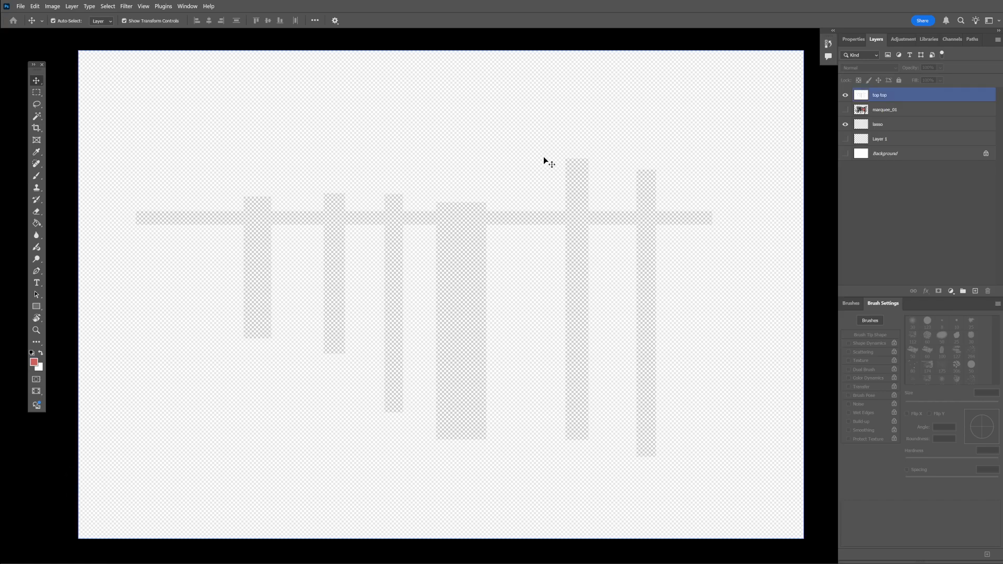
{"action": "left_click", "coordinate": [862, 96]}
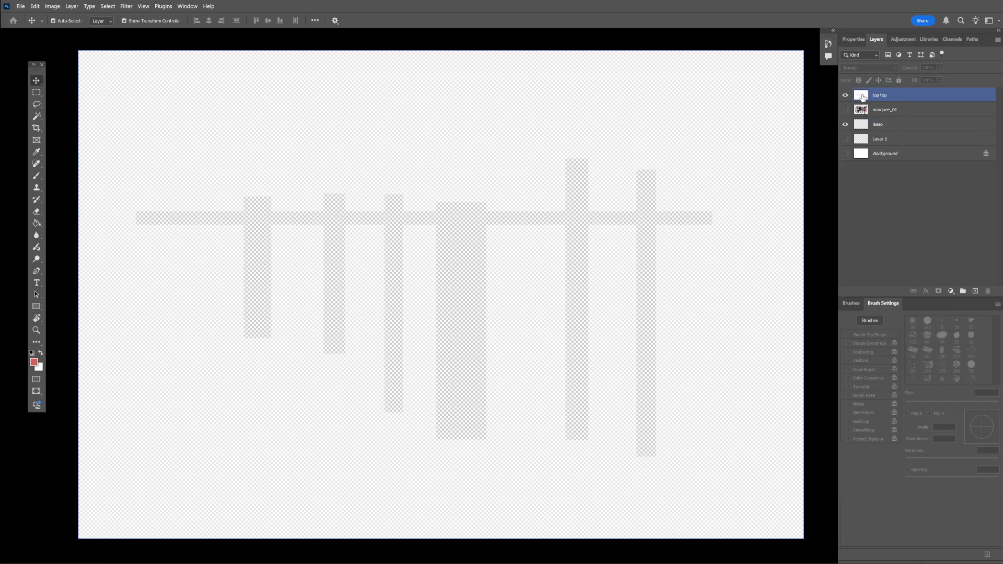
{"action": "left_click", "coordinate": [582, 250]}
{"action": "left_click", "coordinate": [540, 150]}
{"action": "left_click", "coordinate": [584, 228]}
{"action": "left_click", "coordinate": [538, 163]}
{"action": "left_click", "coordinate": [587, 240]}
{"action": "left_click", "coordinate": [519, 160]}
{"action": "left_click", "coordinate": [518, 159]}
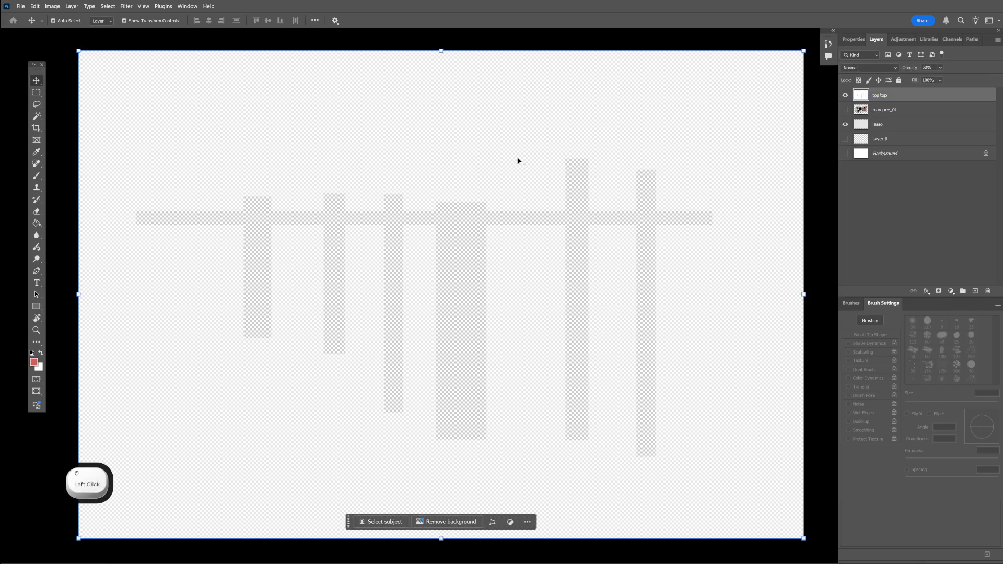
Show the marquee_01 layer again, try moving artwork beneath the translucent top top layer, and undo the move.
{"action": "left_click", "coordinate": [846, 110]}
{"action": "left_click", "coordinate": [884, 110]}
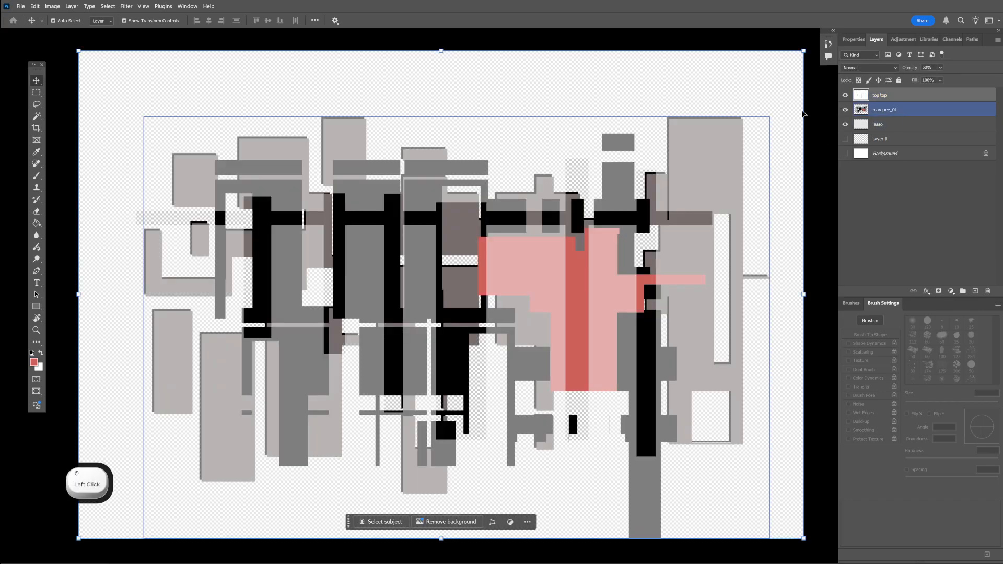
{"action": "left_click", "coordinate": [593, 139]}
{"action": "left_click", "coordinate": [652, 217]}
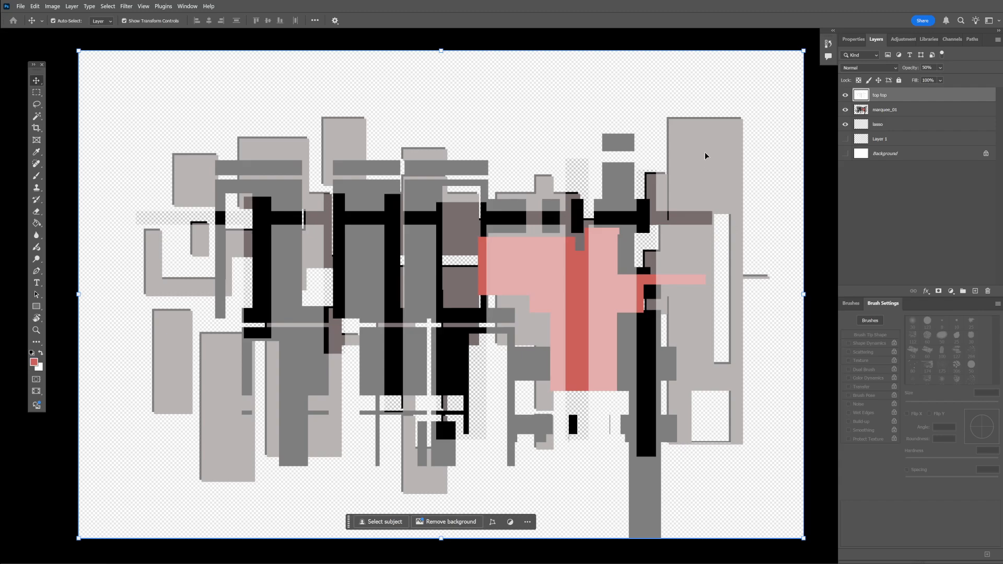
{"action": "left_click_drag", "start_coordinate": [700, 155], "coordinate": [660, 204]}
{"action": "key", "text": "ctrl+z"}
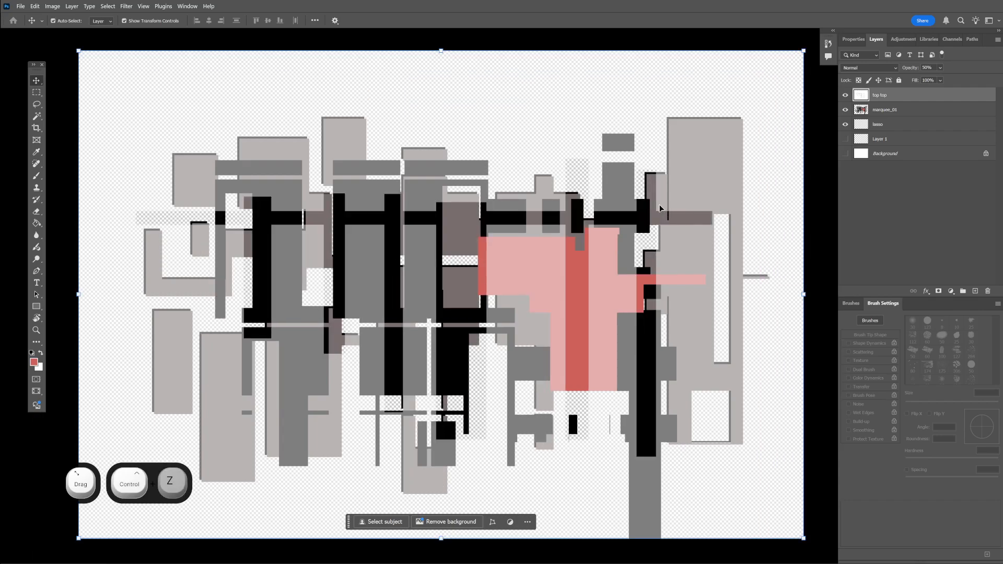
Hide the top top layer and draw a small rectangular selection on marquee_01 inside the upper part of the first tall black block.
{"action": "left_click", "coordinate": [862, 109]}
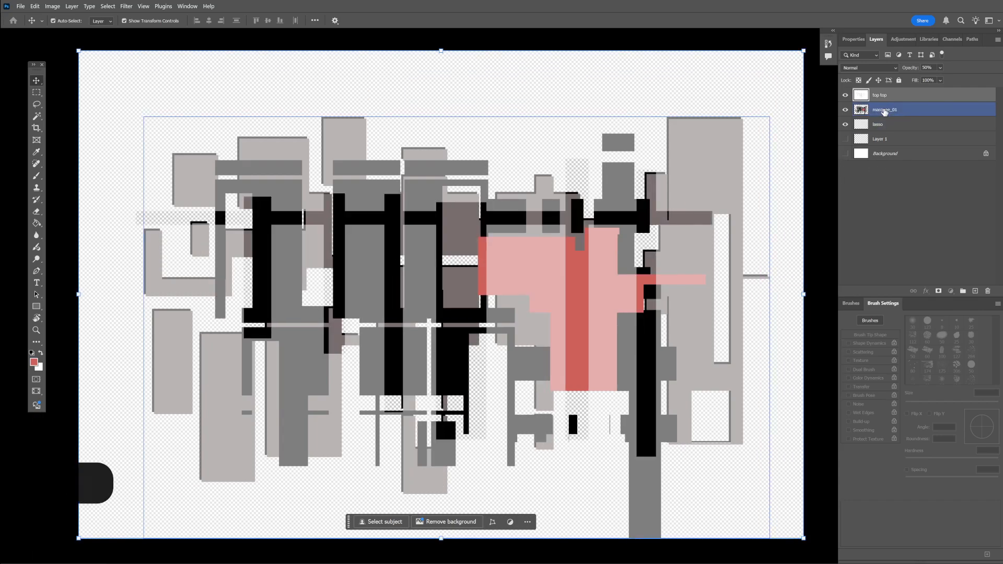
{"action": "left_click", "coordinate": [845, 95]}
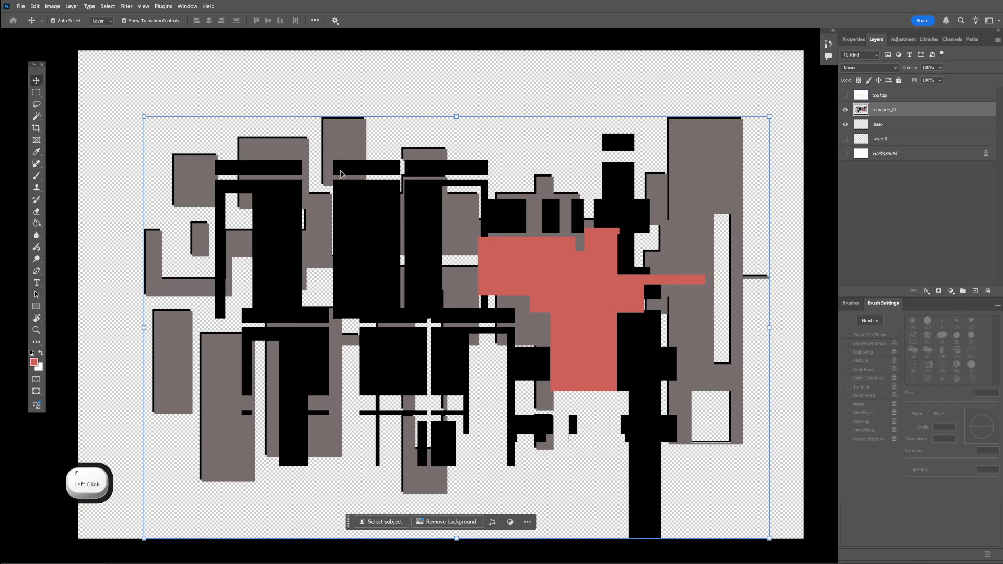
{"action": "key", "text": "m"}
{"action": "key", "text": "space"}
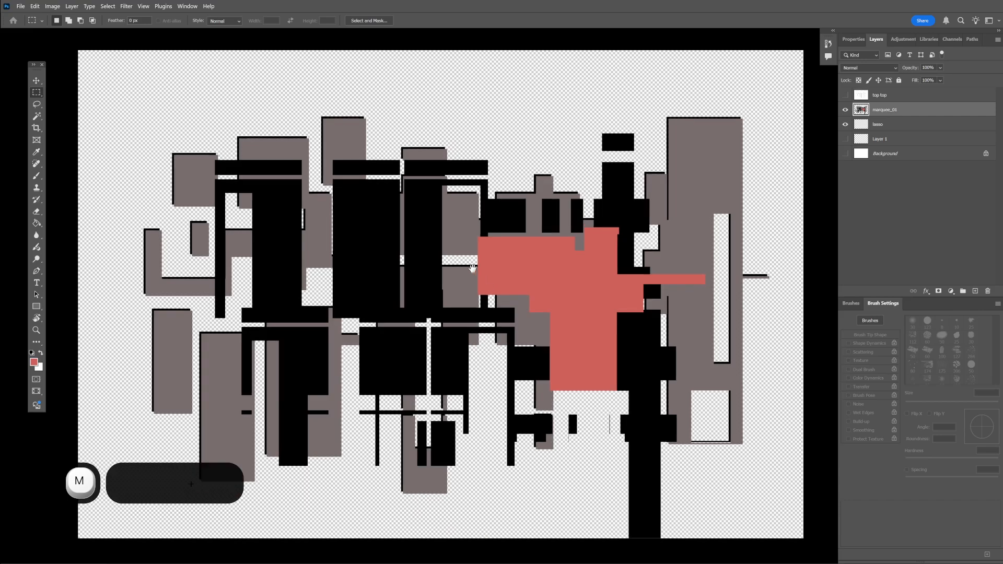
{"action": "left_click_drag", "start_coordinate": [446, 301], "coordinate": [496, 268]}
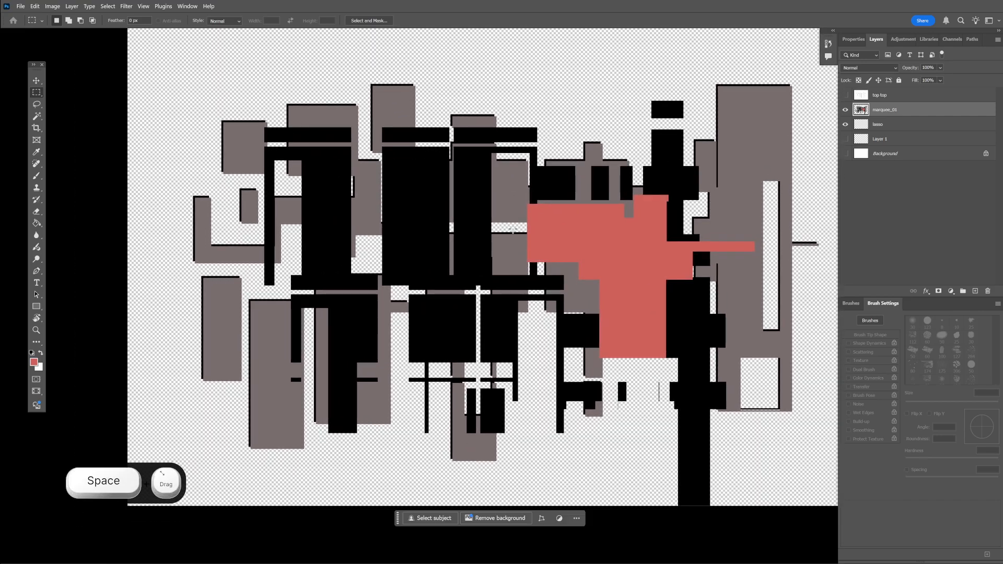
{"action": "key", "text": "z"}
{"action": "mouse_move", "coordinate": [507, 228]}
{"action": "left_mouse_down"}
{"action": "mouse_move", "coordinate": [526, 232]}
{"action": "mouse_move", "coordinate": [516, 236]}
{"action": "left_mouse_up"}
{"action": "key", "text": "m"}
{"action": "left_click_drag", "start_coordinate": [147, 108], "coordinate": [271, 167]}
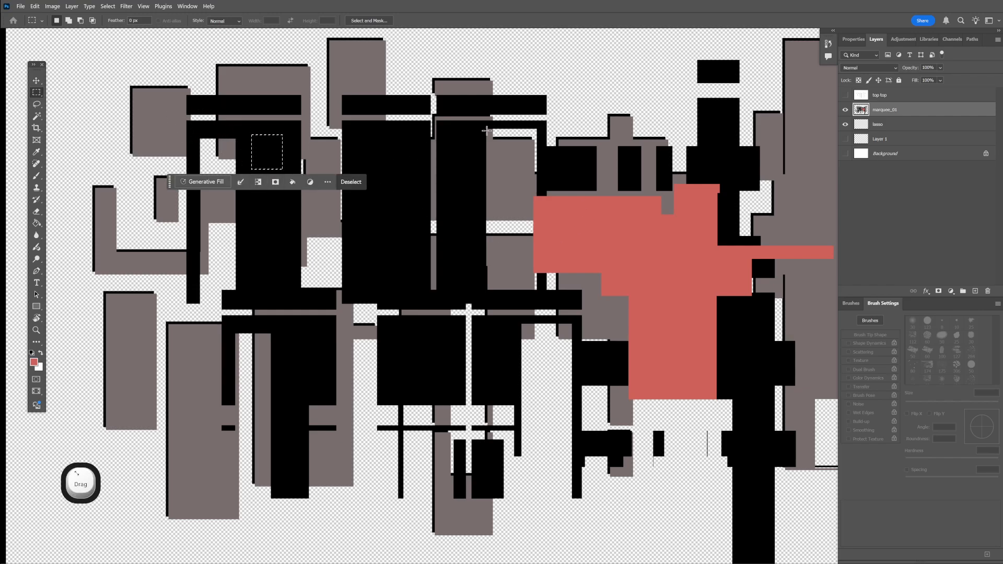
Add a narrow vertical bar about 33 px wide and 315 px tall to the selection, running down from the small rectangle.
{"action": "key", "text": "shift"}
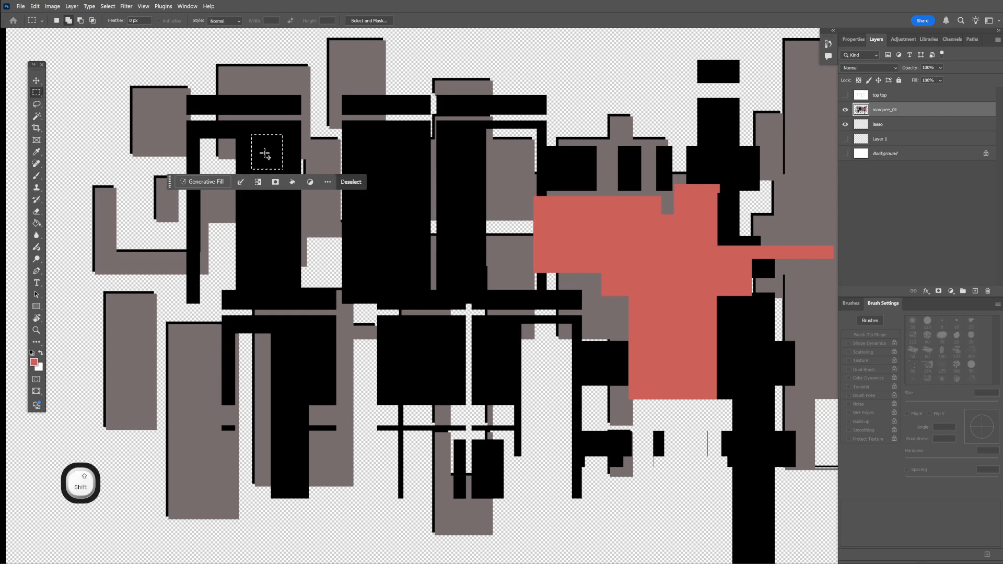
{"action": "mouse_move", "coordinate": [265, 153]}
{"action": "left_mouse_down"}
{"action": "mouse_move", "coordinate": [275, 215]}
{"action": "mouse_move", "coordinate": [295, 242]}
{"action": "mouse_move", "coordinate": [255, 165]}
{"action": "mouse_move", "coordinate": [273, 228]}
{"action": "mouse_move", "coordinate": [270, 168]}
{"action": "mouse_move", "coordinate": [272, 258]}
{"action": "mouse_move", "coordinate": [270, 249]}
{"action": "left_mouse_up"}
{"action": "key", "text": "space"}
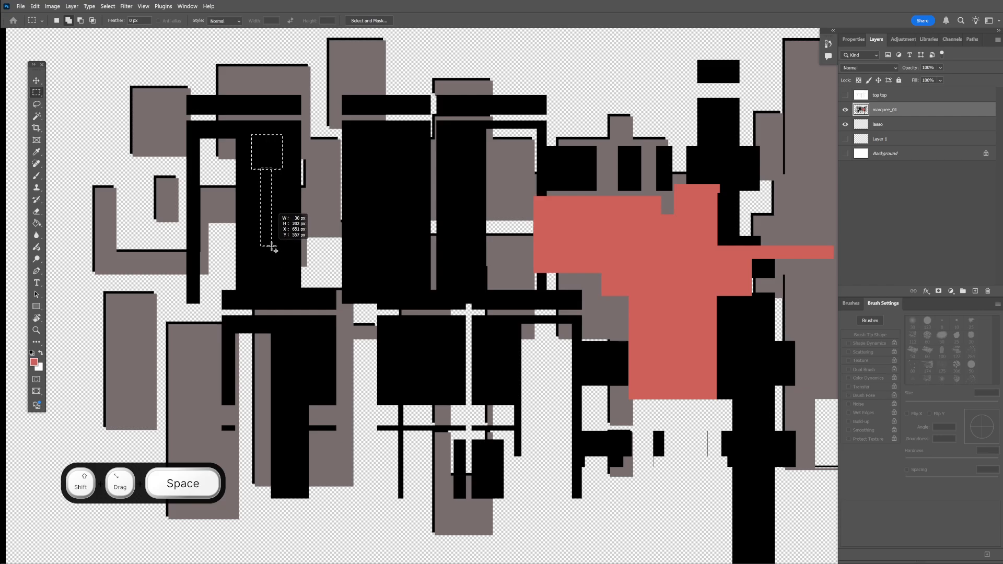
{"action": "left_click_drag", "start_coordinate": [271, 247], "coordinate": [271, 246]}
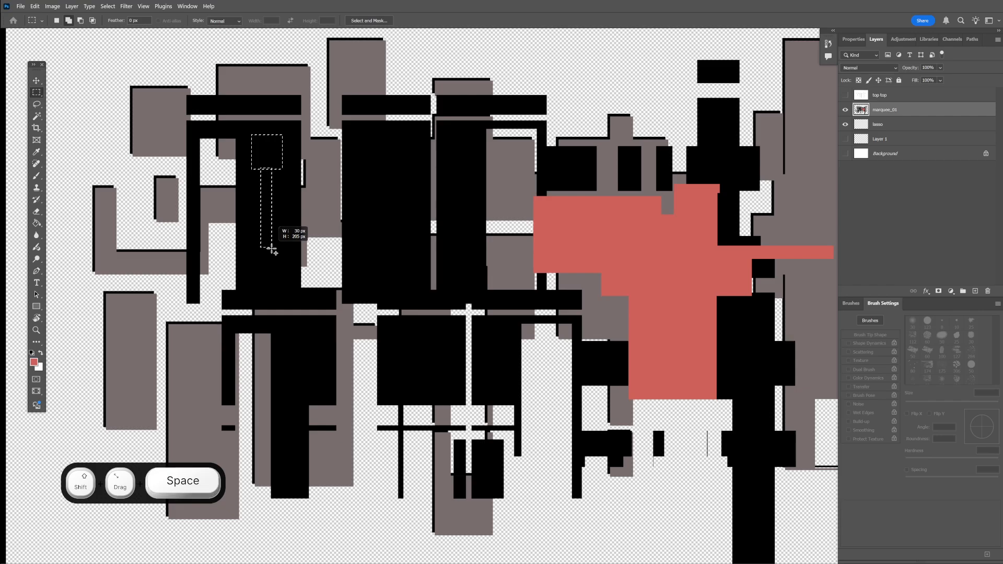
{"action": "left_click_drag", "start_coordinate": [279, 285], "coordinate": [279, 286]}
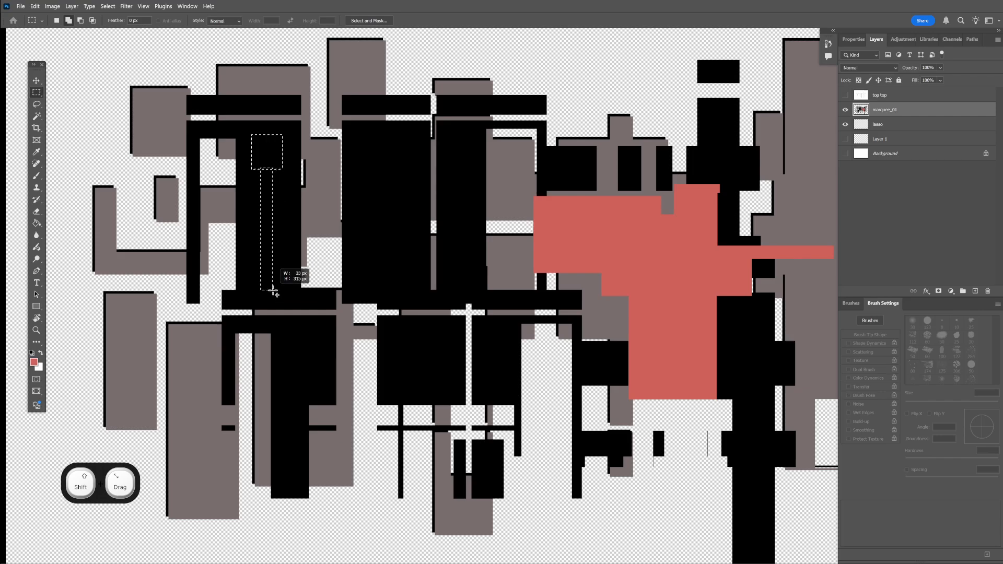
Add a rectangle at the bar's lower end and two horizontal crossbars along its length to the selection.
{"action": "mouse_move", "coordinate": [274, 283]}
{"action": "left_mouse_down"}
{"action": "mouse_move", "coordinate": [247, 261]}
{"action": "mouse_move", "coordinate": [289, 303]}
{"action": "mouse_move", "coordinate": [279, 297]}
{"action": "left_mouse_up"}
{"action": "key", "text": "space"}
{"action": "left_click_drag", "start_coordinate": [244, 218], "coordinate": [288, 229]}
{"action": "left_click_drag", "start_coordinate": [248, 183], "coordinate": [284, 197]}
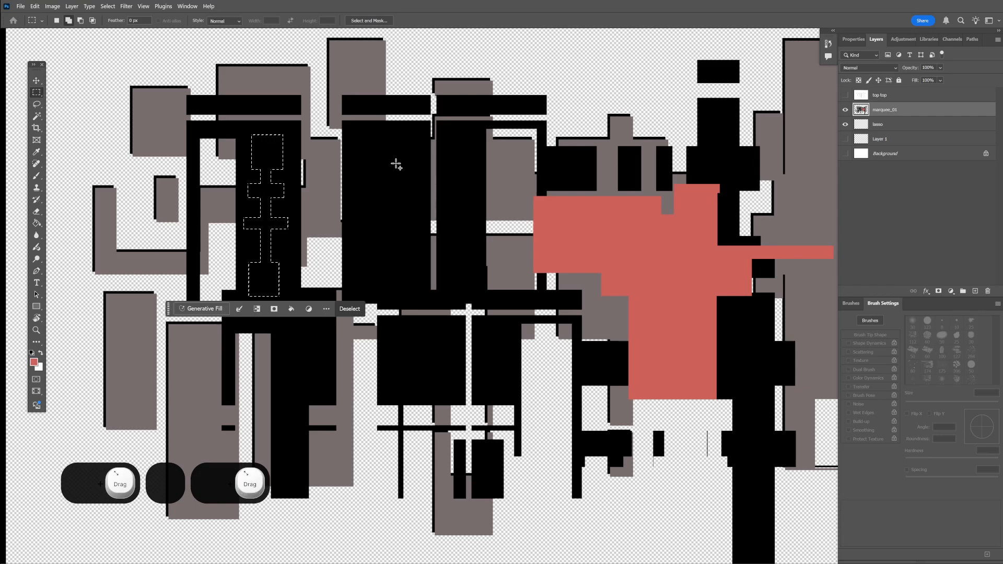
Add a tall bar inside the second black block and a wide horizontal bar across the lower blocks and red shape to the selection.
{"action": "left_click_drag", "start_coordinate": [375, 139], "coordinate": [402, 286]}
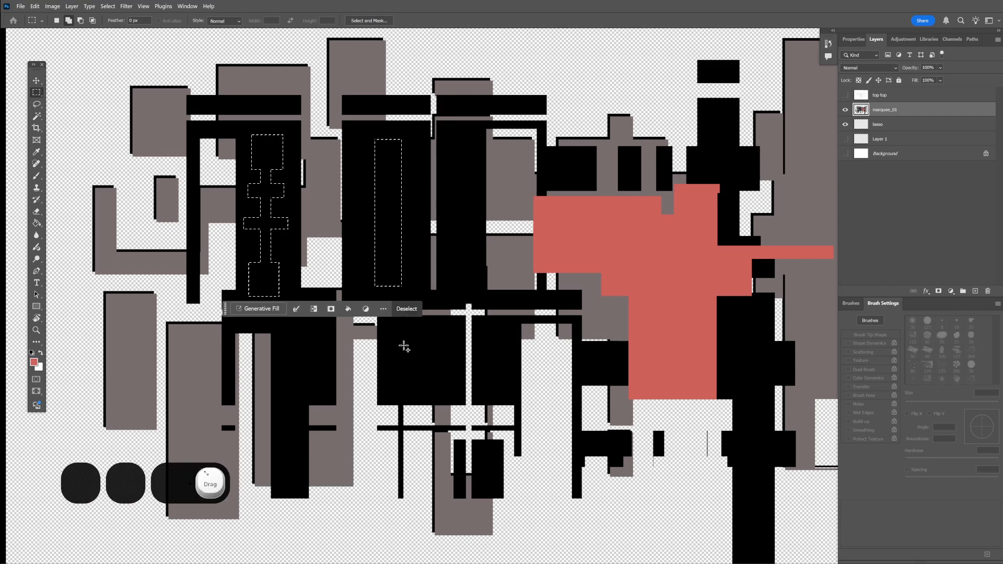
{"action": "left_click_drag", "start_coordinate": [406, 347], "coordinate": [740, 378]}
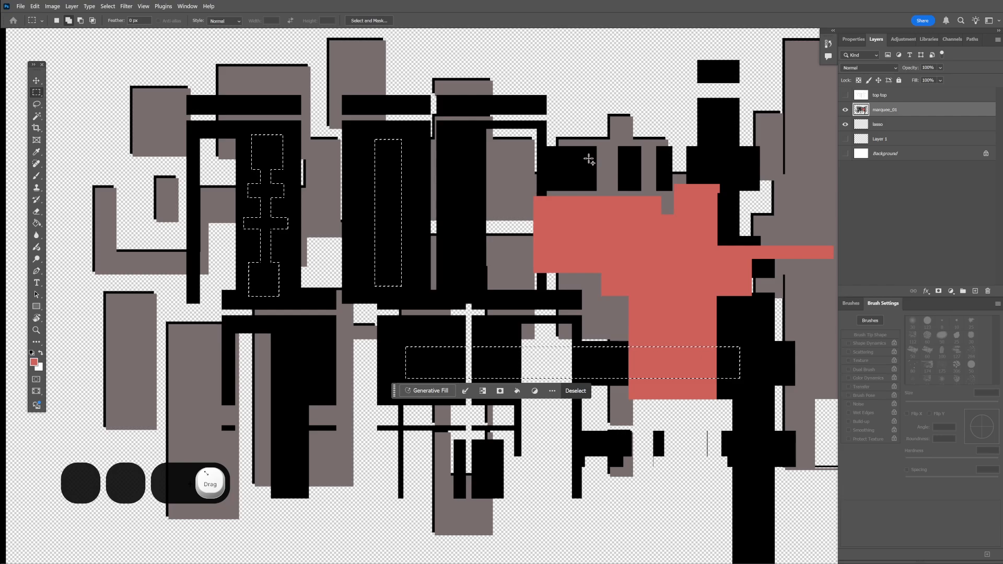
Add four narrow vertical bars to the selection, running from the upper black blocks down into the red shape.
{"action": "left_click_drag", "start_coordinate": [570, 162], "coordinate": [584, 262]}
{"action": "left_click_drag", "start_coordinate": [629, 164], "coordinate": [642, 295]}
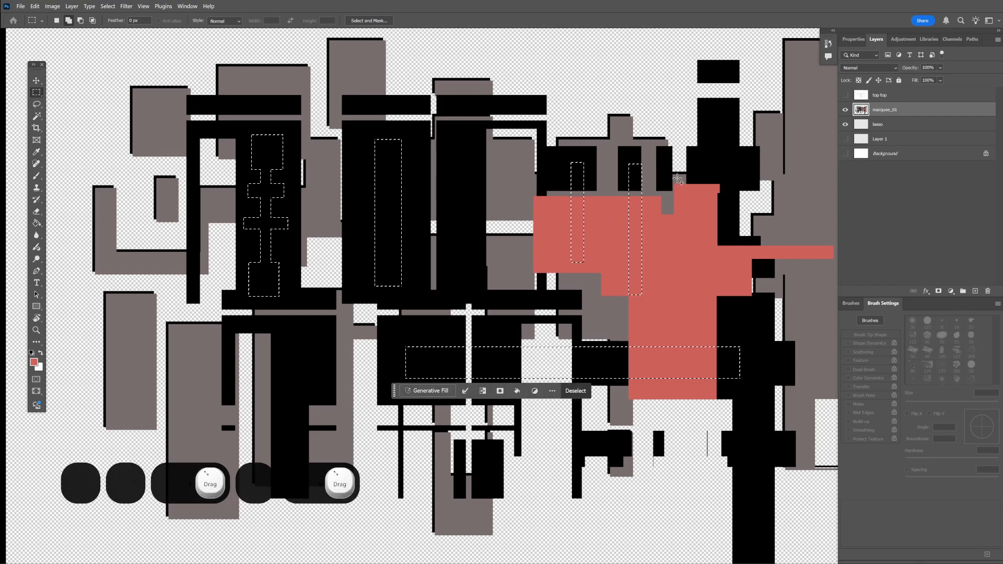
{"action": "left_click_drag", "start_coordinate": [667, 166], "coordinate": [682, 308]}
{"action": "left_click_drag", "start_coordinate": [699, 159], "coordinate": [714, 294]}
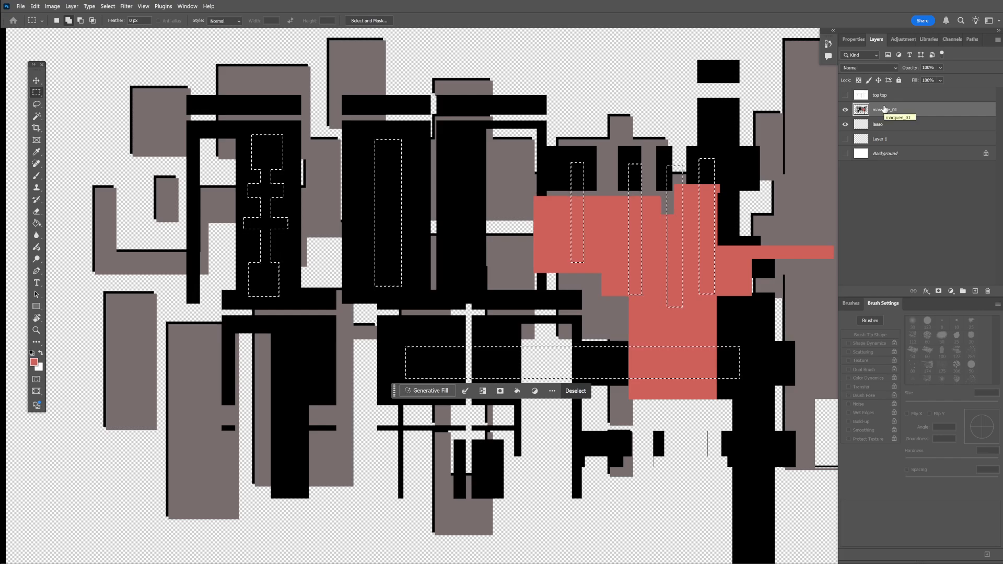
Try cutting the selected areas out of marquee_01 and pasting them onto a new layer, and undo both operations.
{"action": "key", "text": "ctrl+x"}
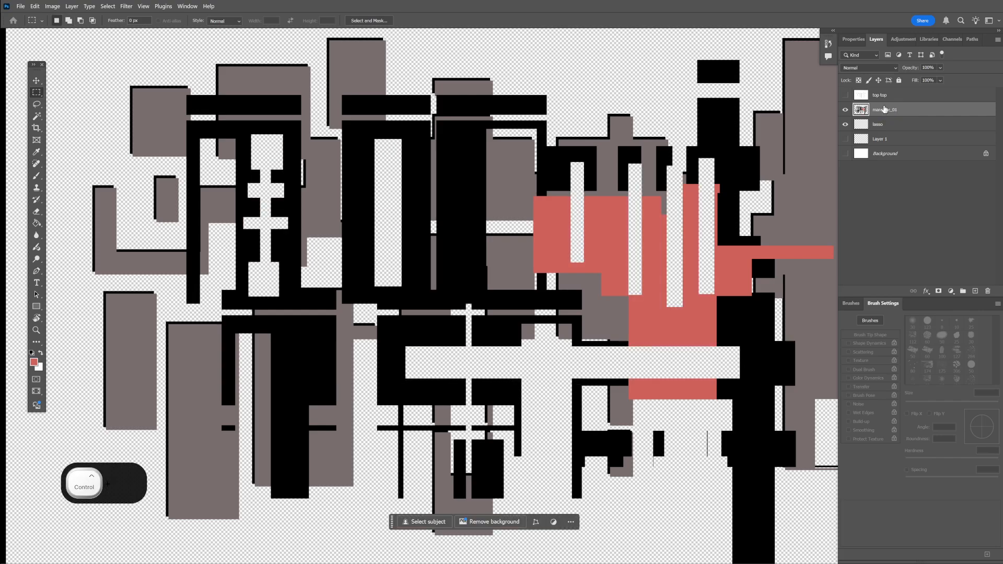
{"action": "key", "text": "ctrl+v"}
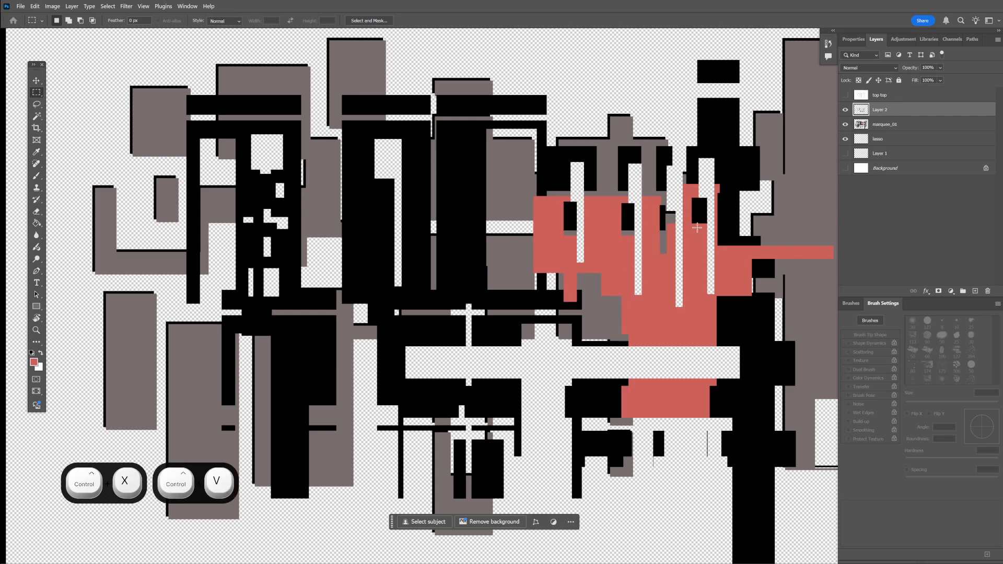
{"action": "key", "text": "ctrl+z"}
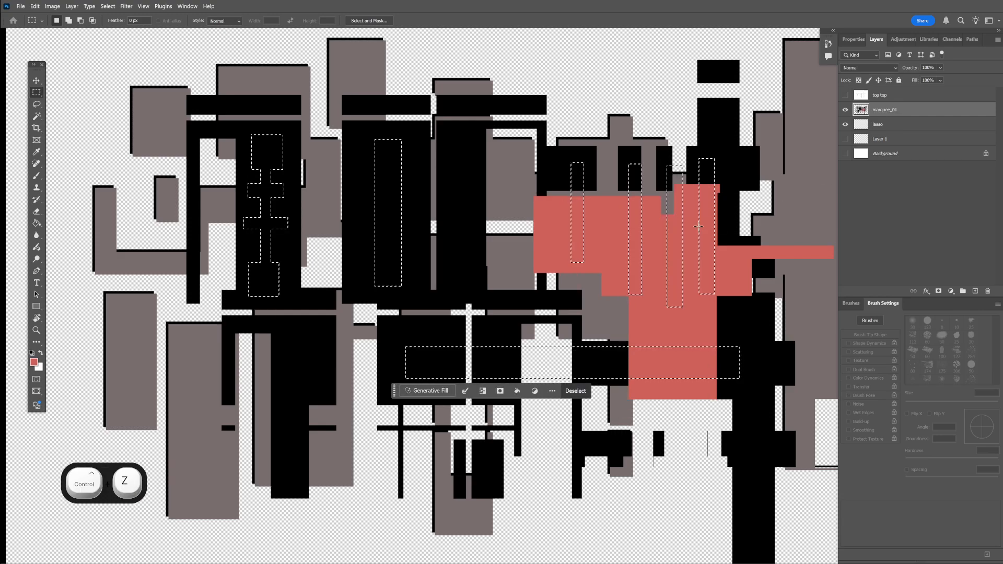
Copy the selected areas of marquee_01 and paste them in place as a new layer, leaving no selection active.
{"action": "key", "text": "ctrl+c"}
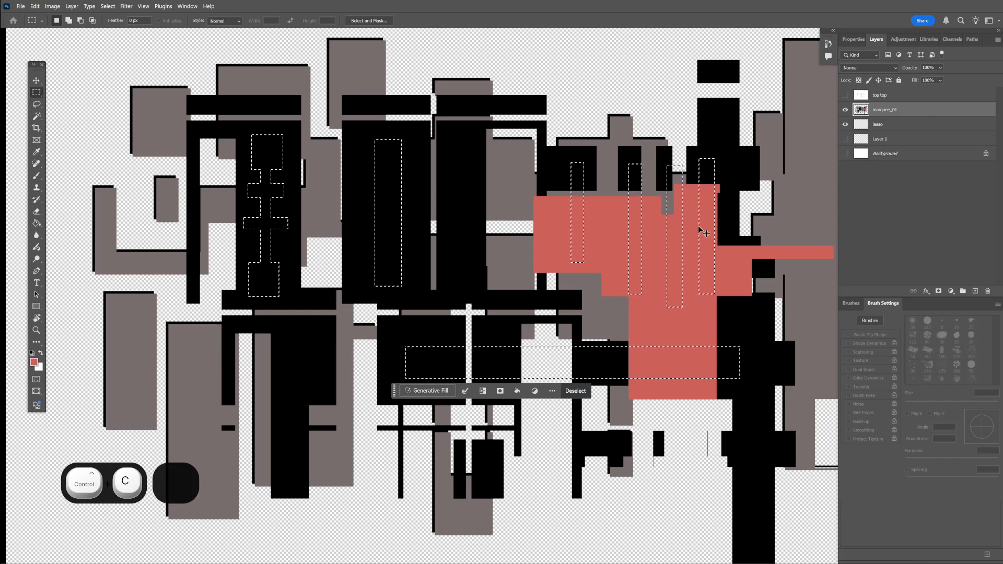
{"action": "key", "text": "ctrl+v"}
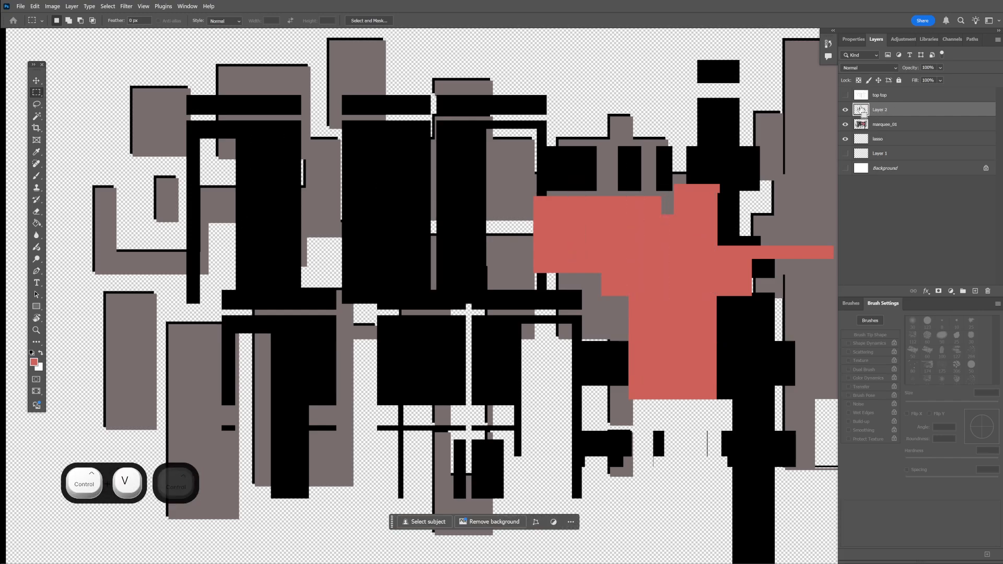
{"action": "left_click", "coordinate": [861, 124], "text": "ctrl"}
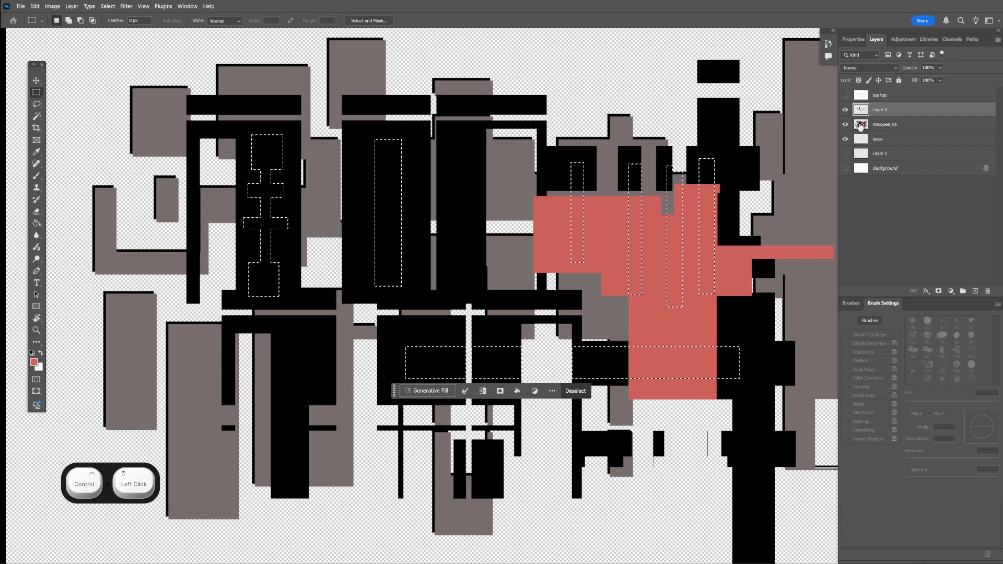
{"action": "key", "text": "ctrl+d"}
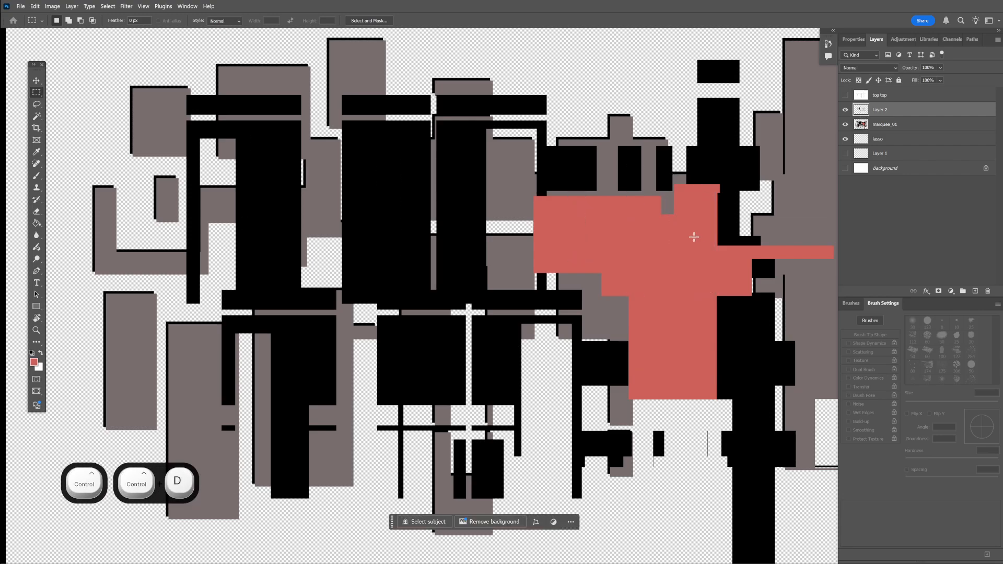
Toggle layer visibility to check the pasted shapes, leaving Layer 2 visible and marquee_01 hidden.
{"action": "left_click", "coordinate": [847, 124], "text": "alt"}
{"action": "left_click", "coordinate": [847, 125], "text": "alt"}
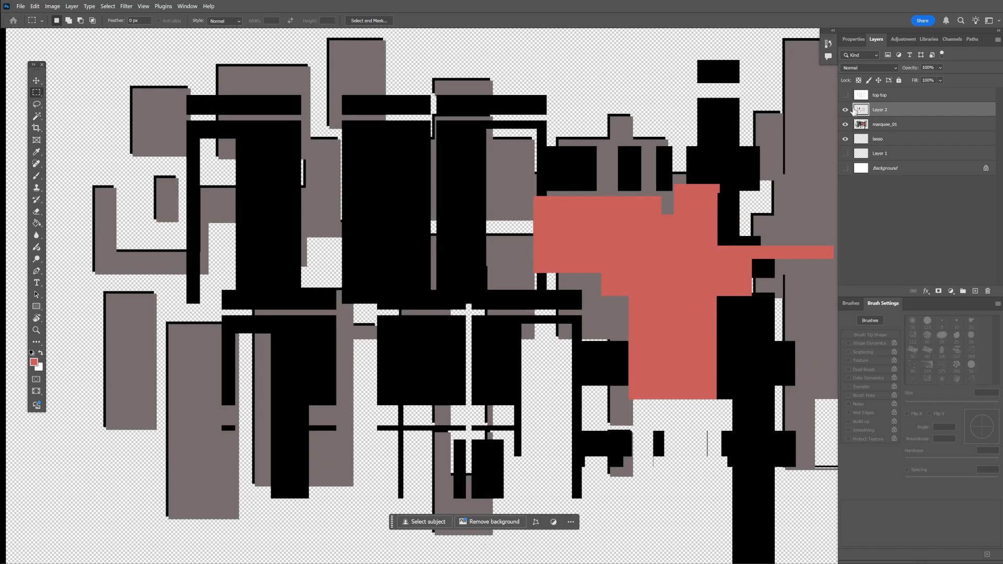
{"action": "left_click", "coordinate": [846, 110]}
{"action": "left_click", "coordinate": [845, 110]}
{"action": "left_click", "coordinate": [847, 125]}
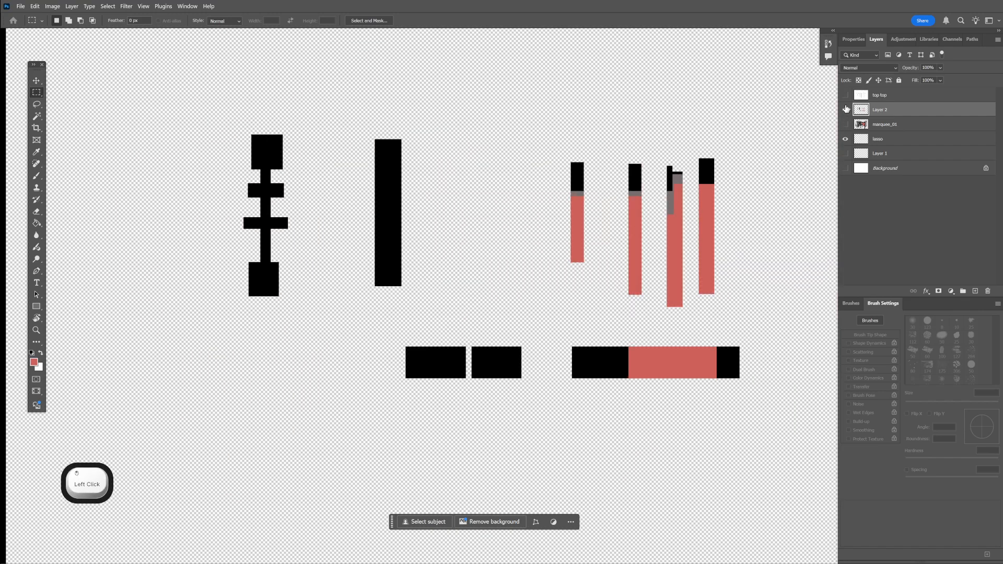
{"action": "left_click", "coordinate": [846, 110]}
{"action": "left_click", "coordinate": [845, 111]}
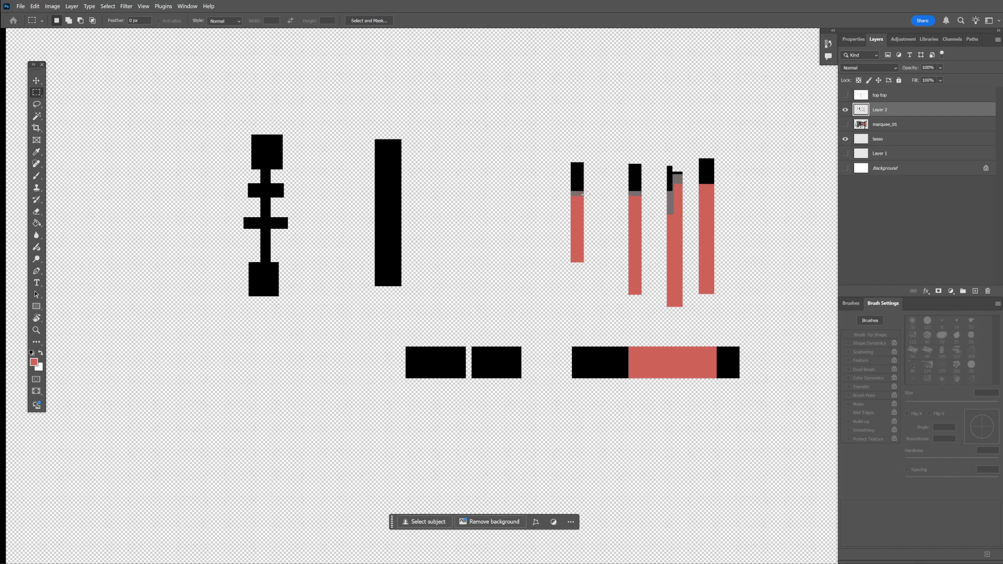
Load the outlines of Layer 2's shapes as a selection, and show the Background and marquee_01 layers.
{"action": "key", "text": "ctrl"}
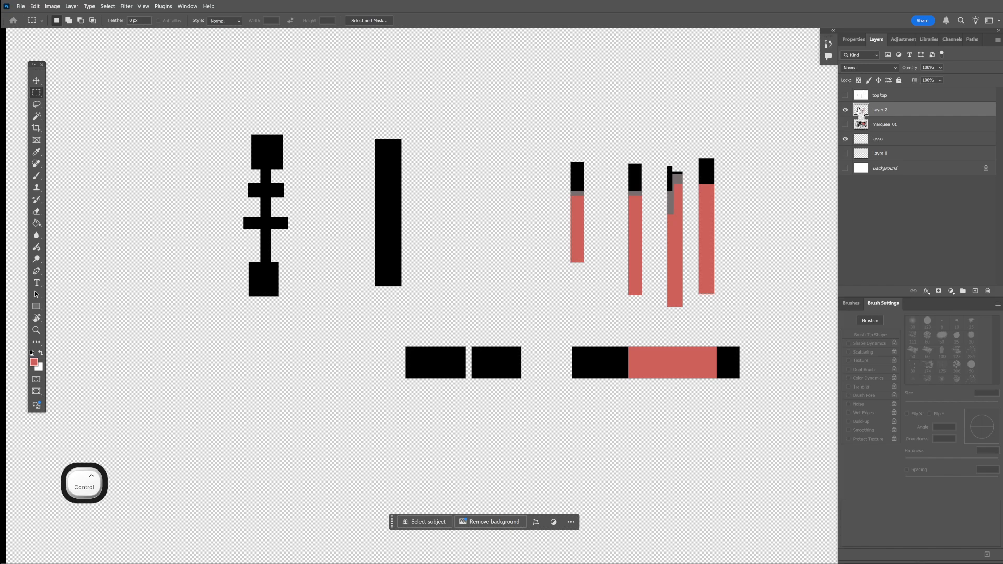
{"action": "left_click", "coordinate": [861, 109], "text": "ctrl"}
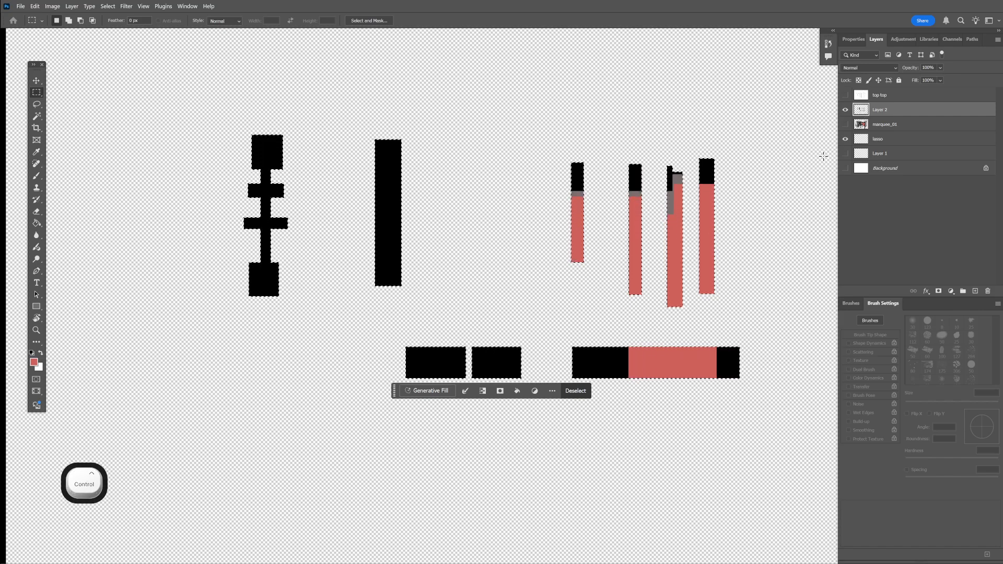
{"action": "left_click", "coordinate": [845, 168]}
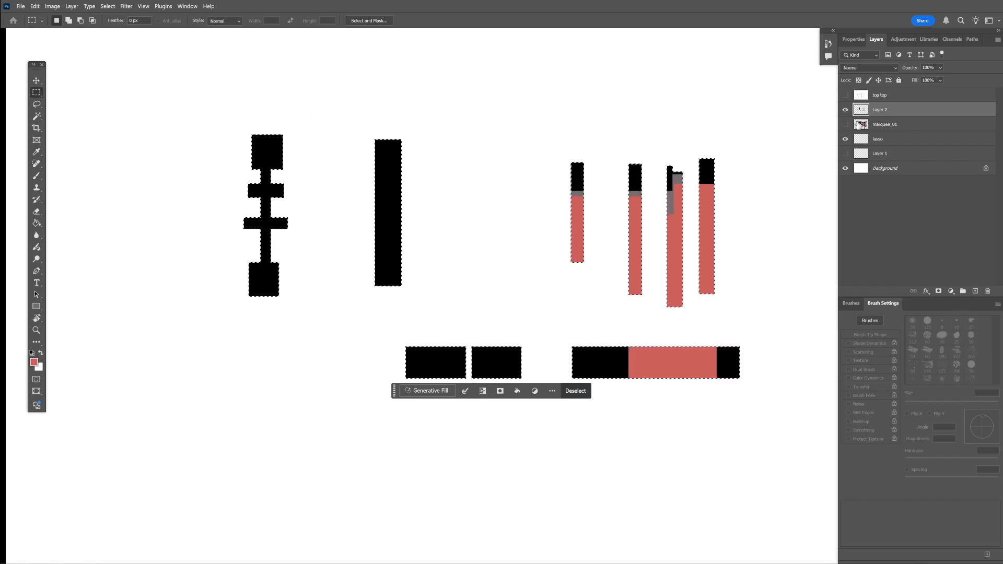
{"action": "left_click", "coordinate": [846, 124]}
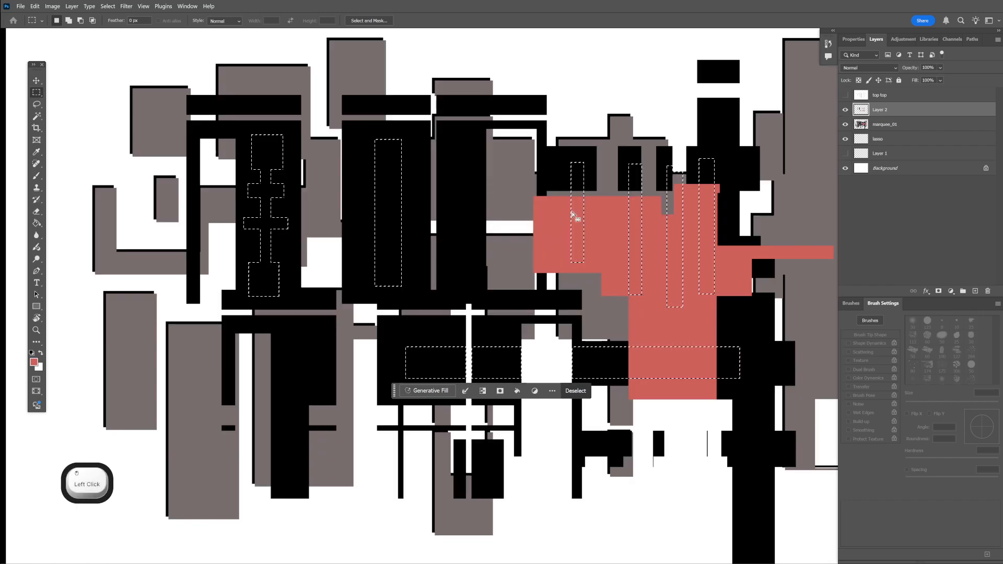
Delete the selected areas from marquee_01, hide Layer 2 and clear the selection.
{"action": "left_click", "coordinate": [891, 127]}
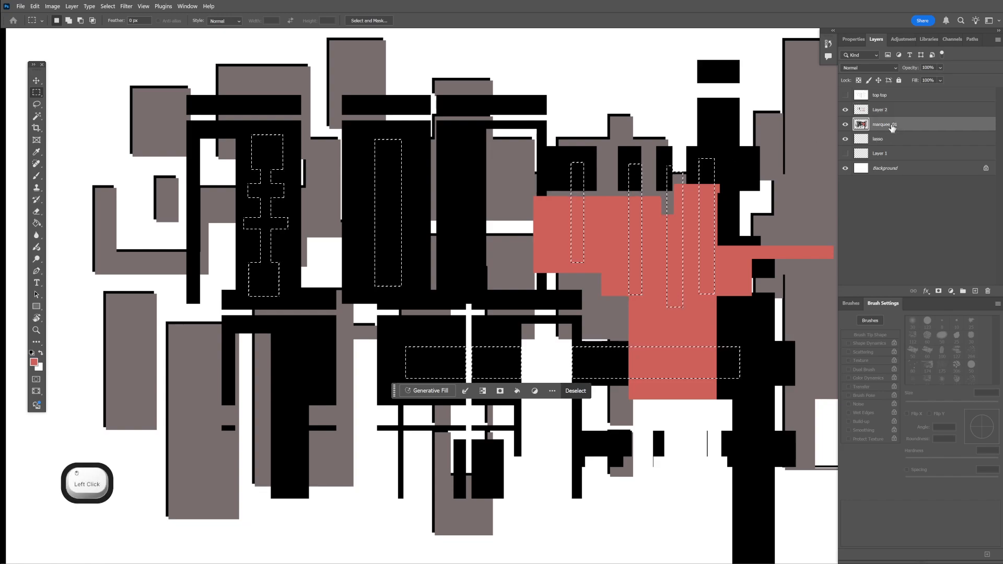
{"action": "key", "text": "Delete"}
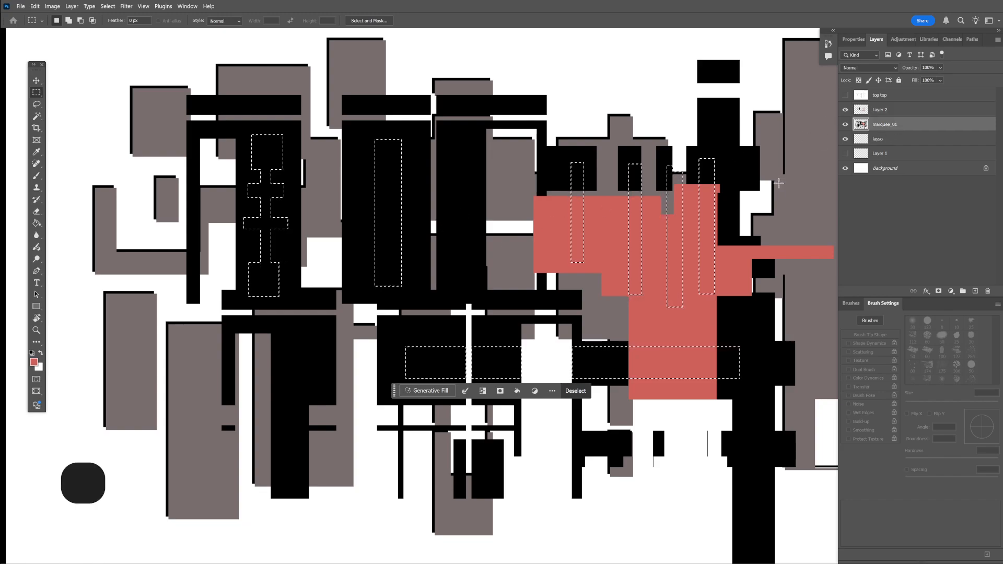
{"action": "left_click", "coordinate": [846, 111]}
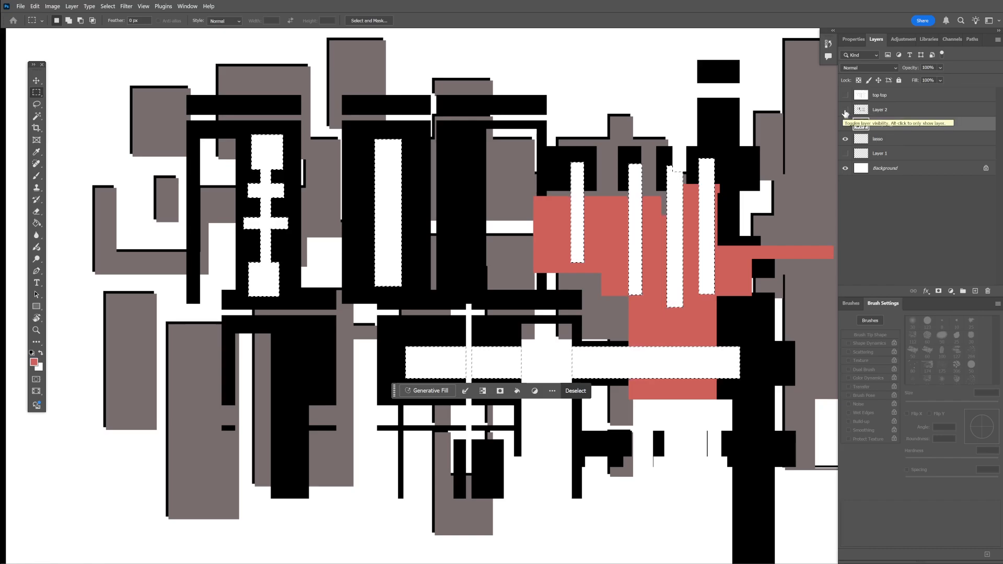
{"action": "left_click", "coordinate": [845, 110]}
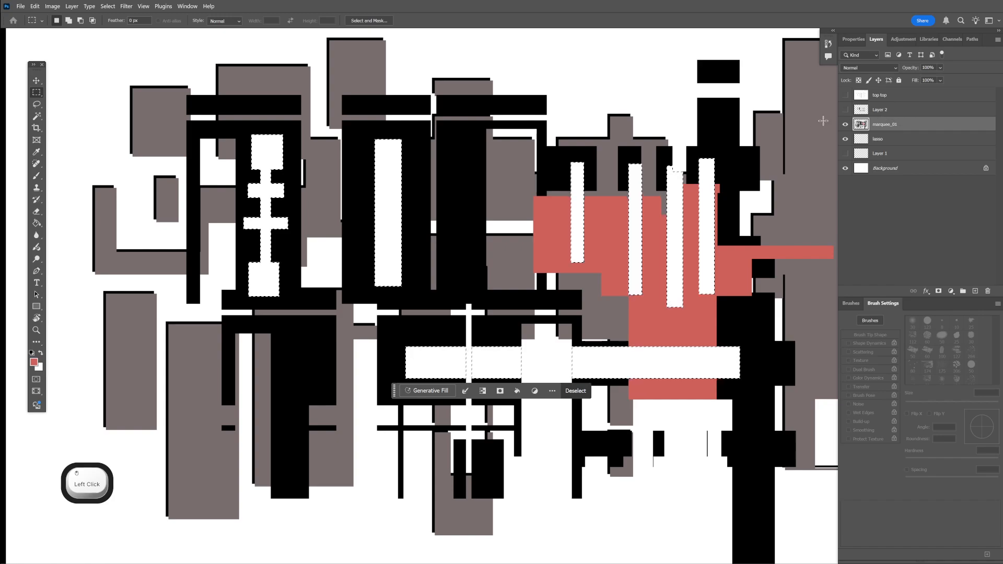
{"action": "key", "text": "ctrl+d"}
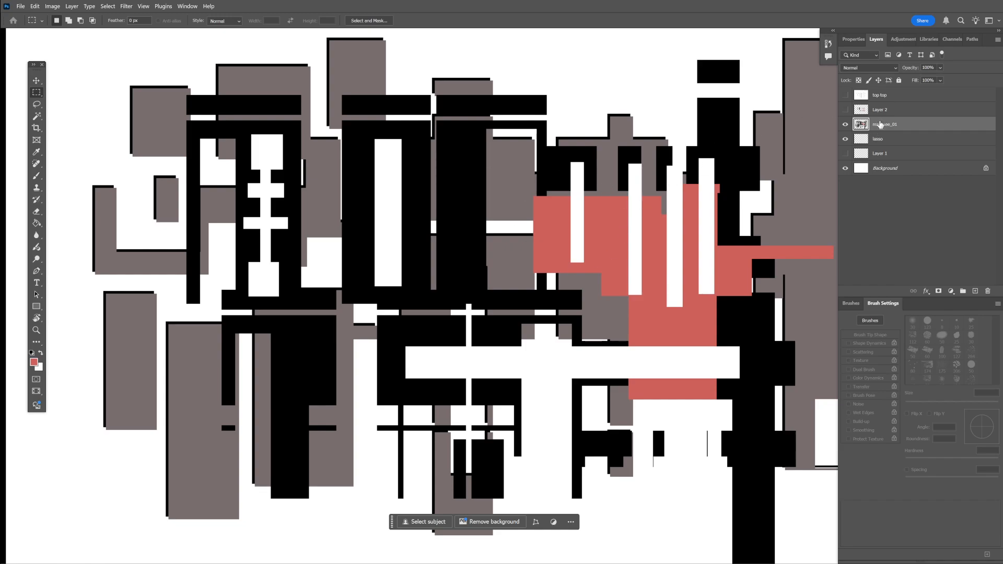
Load the outline of all marquee_01 artwork as a selection.
{"action": "key", "text": "ctrl"}
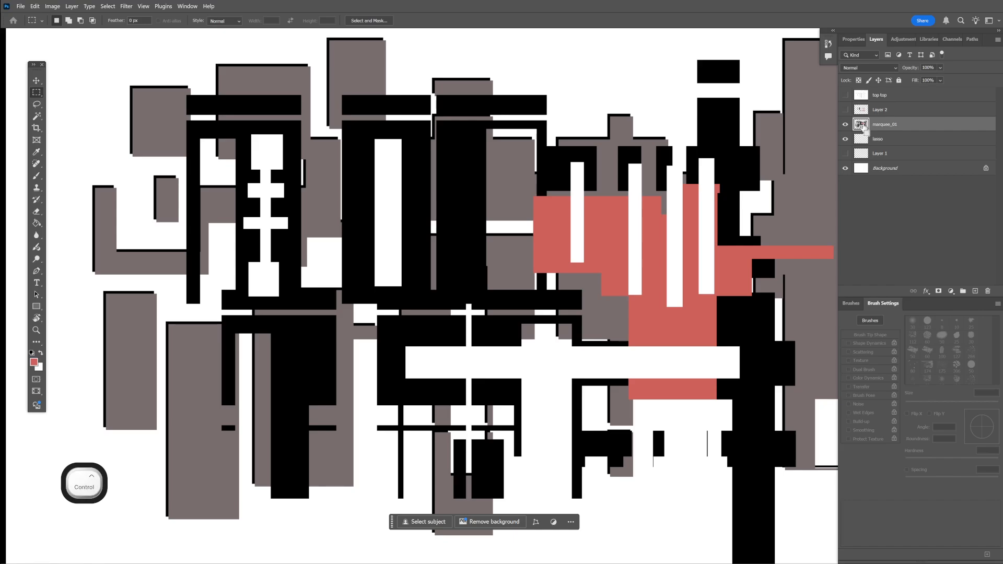
{"action": "left_click", "coordinate": [863, 126], "text": "ctrl"}
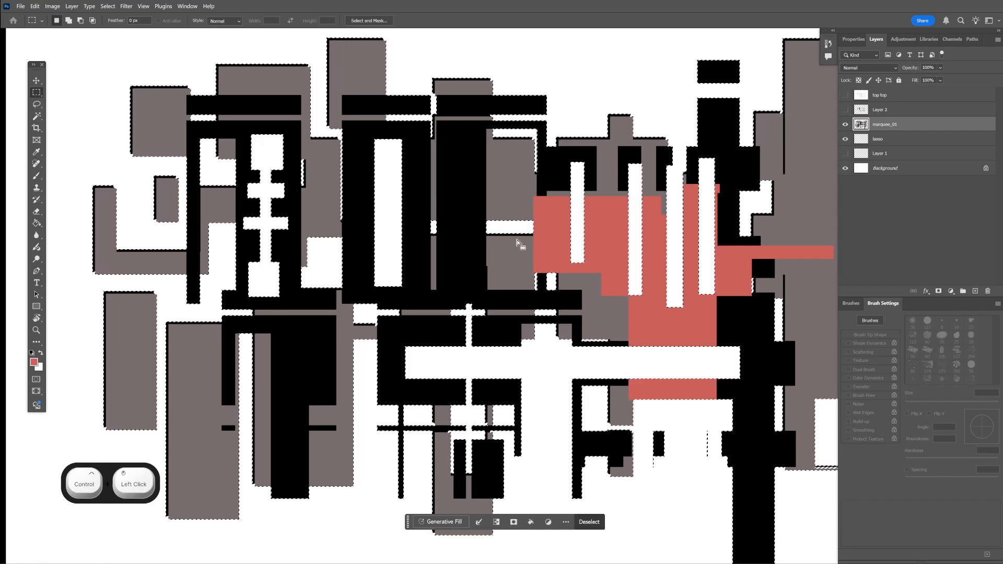
{"action": "left_click", "coordinate": [890, 141]}
{"action": "left_click", "coordinate": [885, 128]}
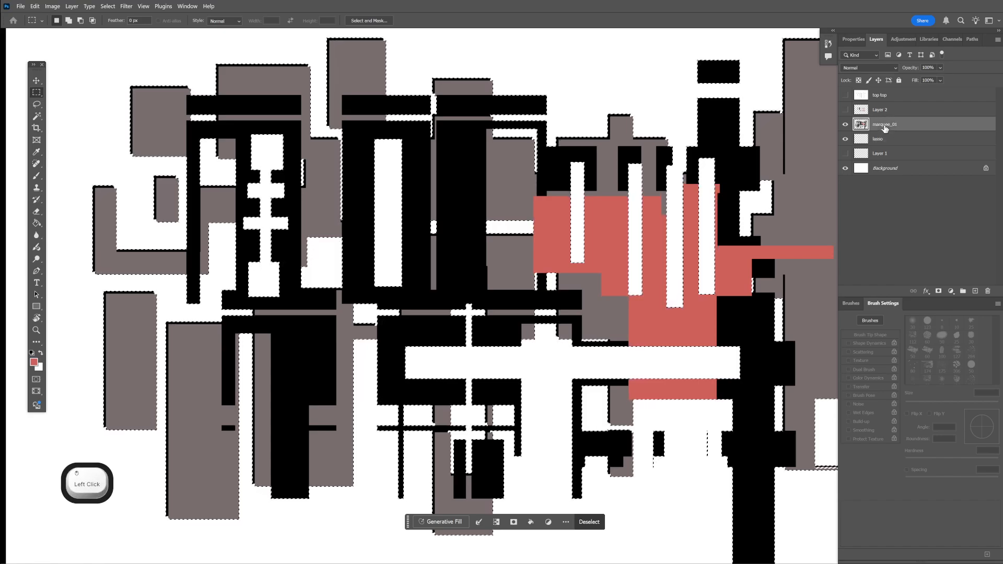
Create a new layer named marquee_01_shadows directly above the lasso layer, keeping the artwork selection active.
{"action": "left_click", "coordinate": [891, 144]}
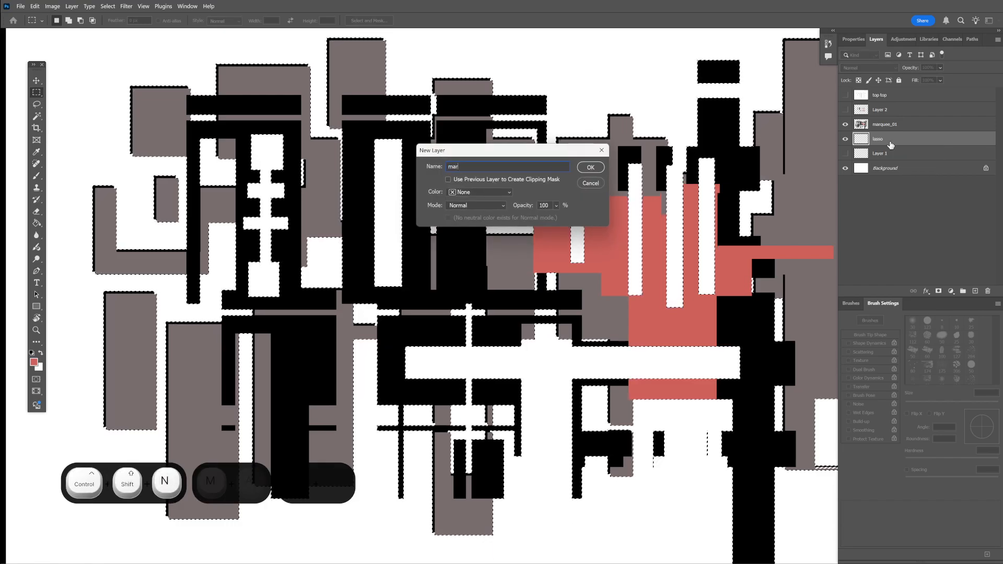
{"action": "type", "text": "uee"}
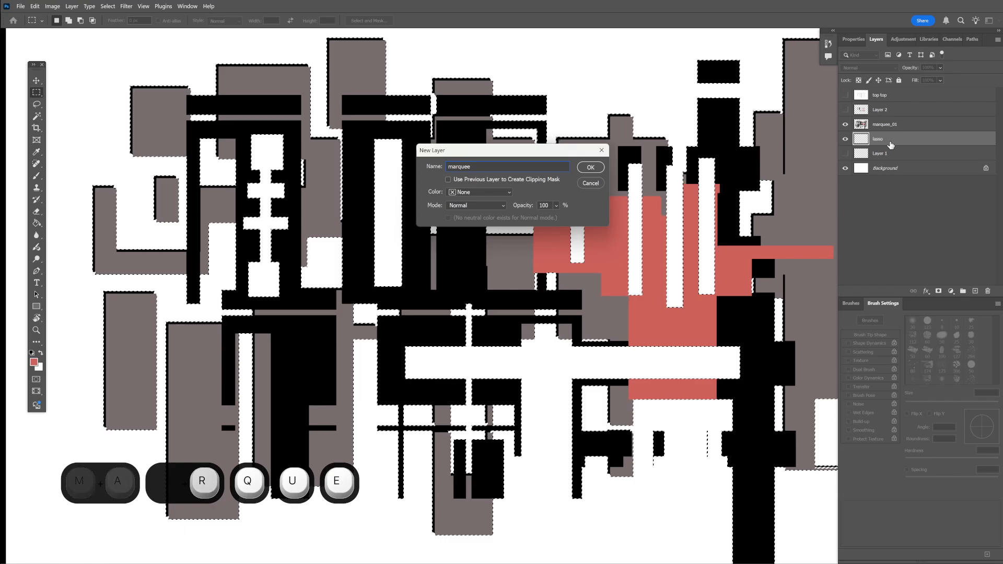
{"action": "type", "text": "_01_"}
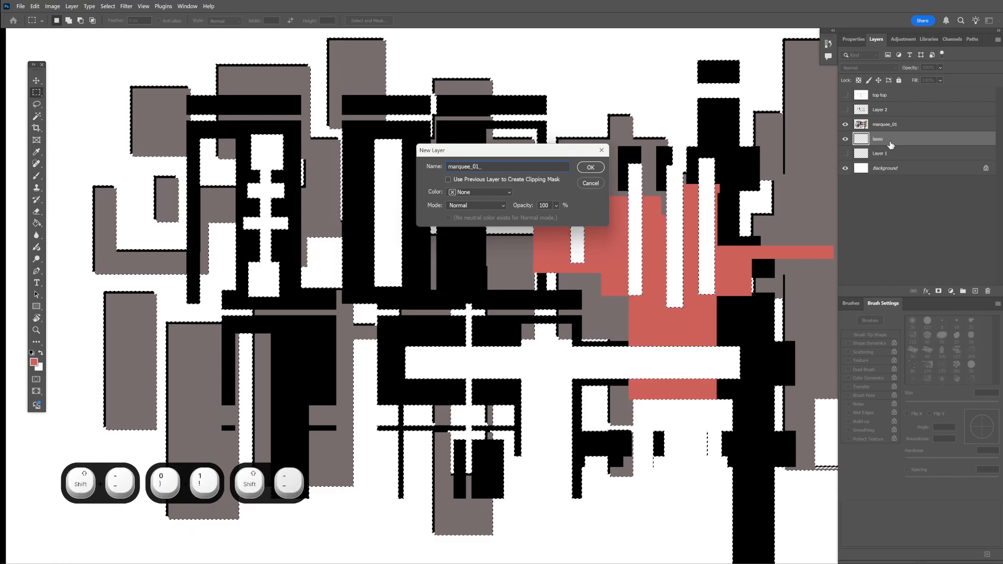
{"action": "type", "text": "sha"}
{"action": "key", "text": "BackSpace"}
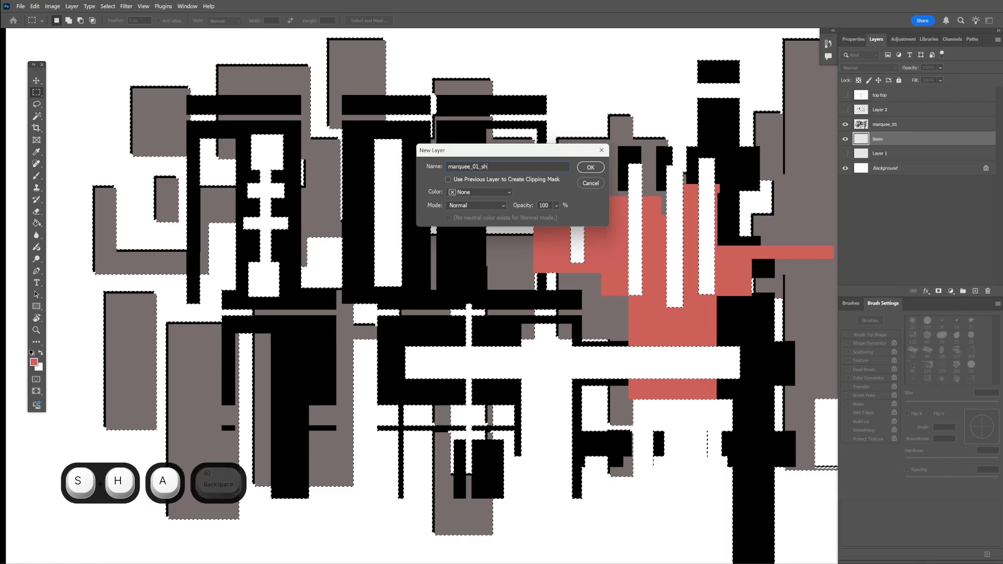
{"action": "type", "text": "adoe"}
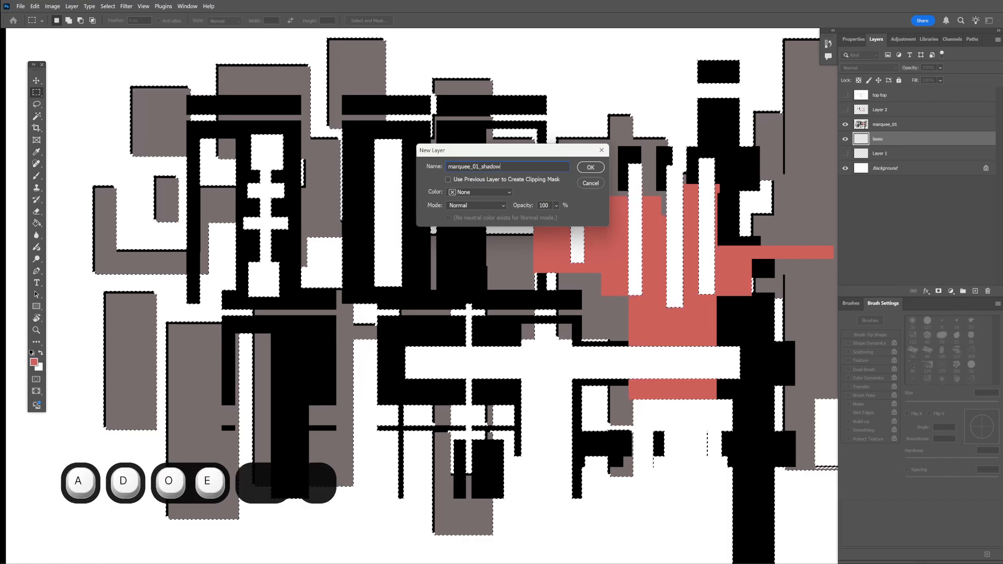
{"action": "key", "text": "BackSpace"}
{"action": "type", "text": "ws"}
{"action": "key", "text": "Return"}
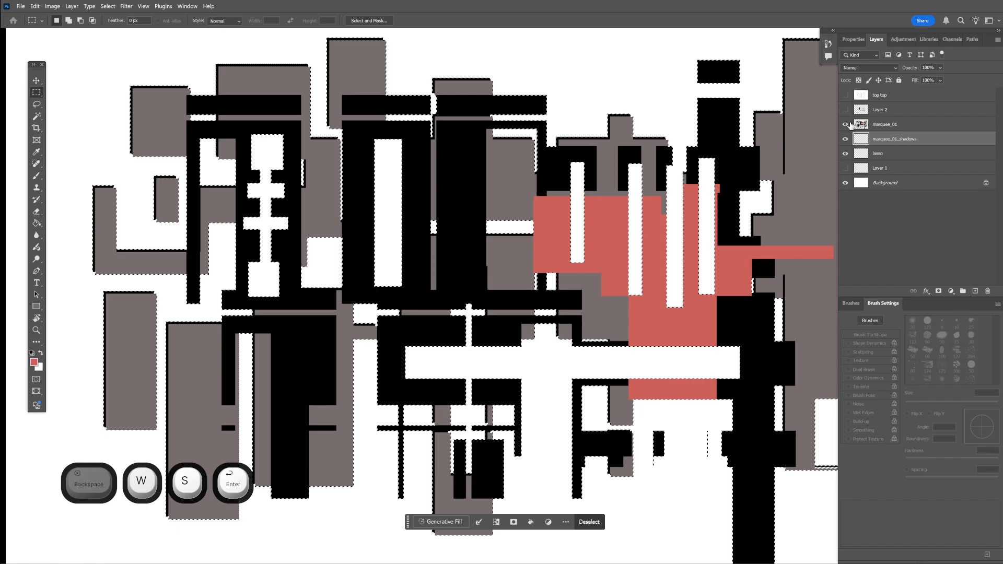
Hide the marquee_01 layer and reset the foreground and background colours to the default black and white.
{"action": "left_click", "coordinate": [846, 124]}
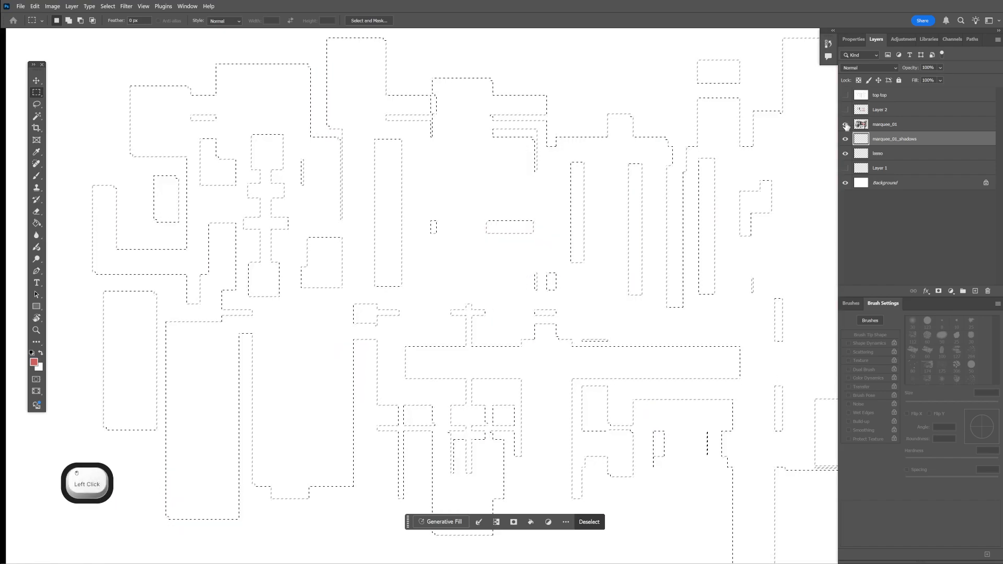
{"action": "left_click", "coordinate": [845, 124]}
{"action": "left_click", "coordinate": [846, 124]}
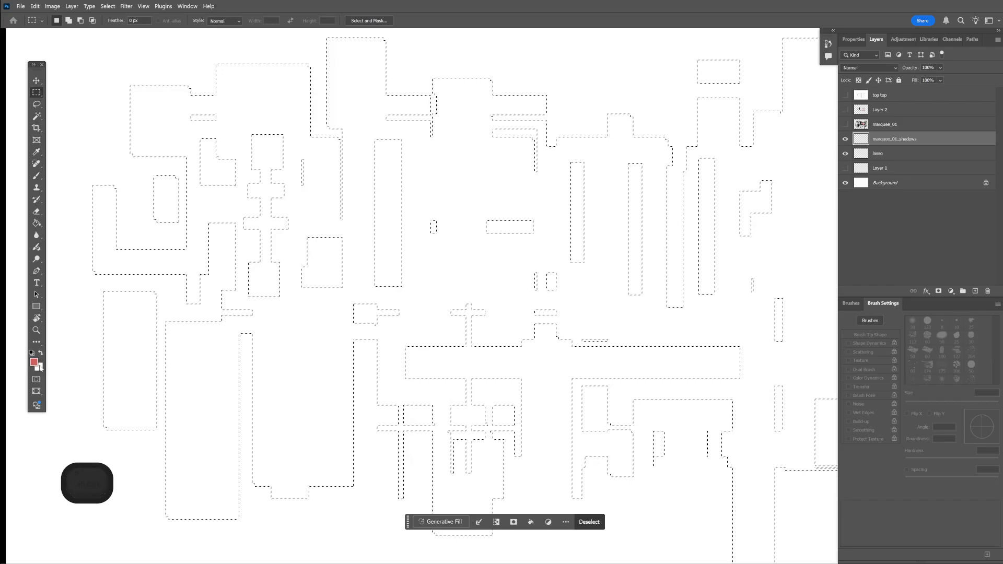
{"action": "key", "text": "d"}
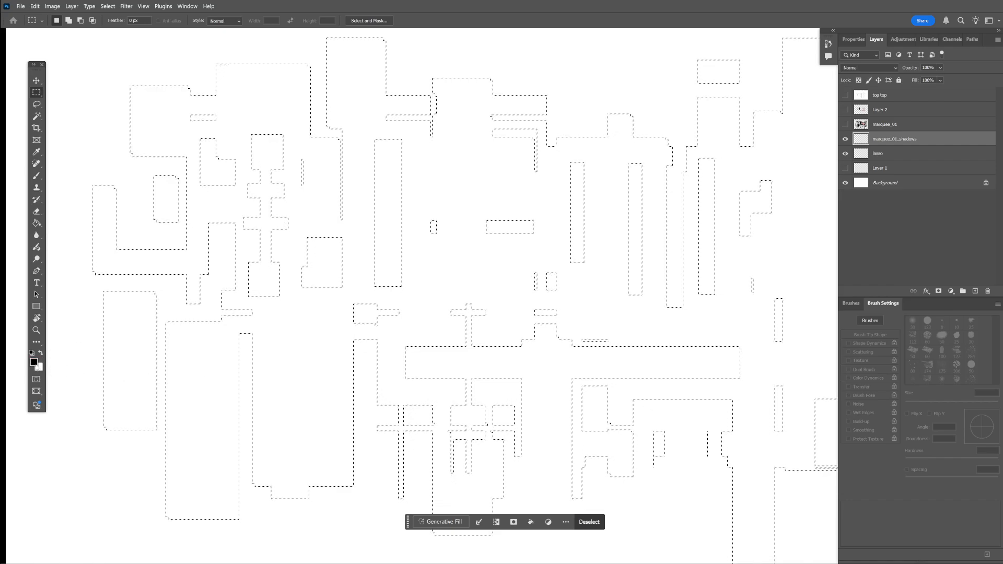
Fill the artwork selection on the marquee_01_shadows layer with the black foreground colour (000000).
{"action": "left_click", "coordinate": [35, 363]}
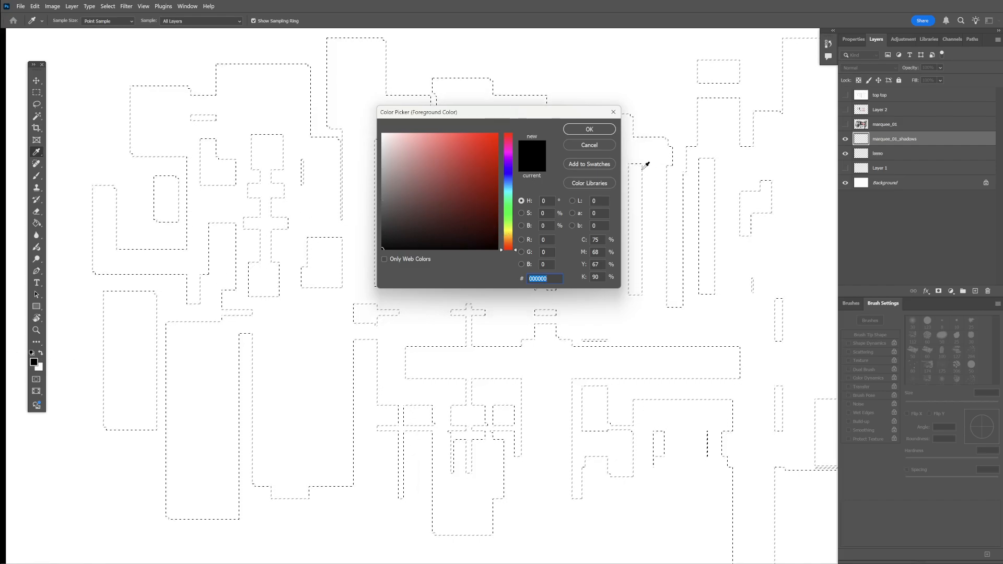
{"action": "left_click", "coordinate": [596, 133]}
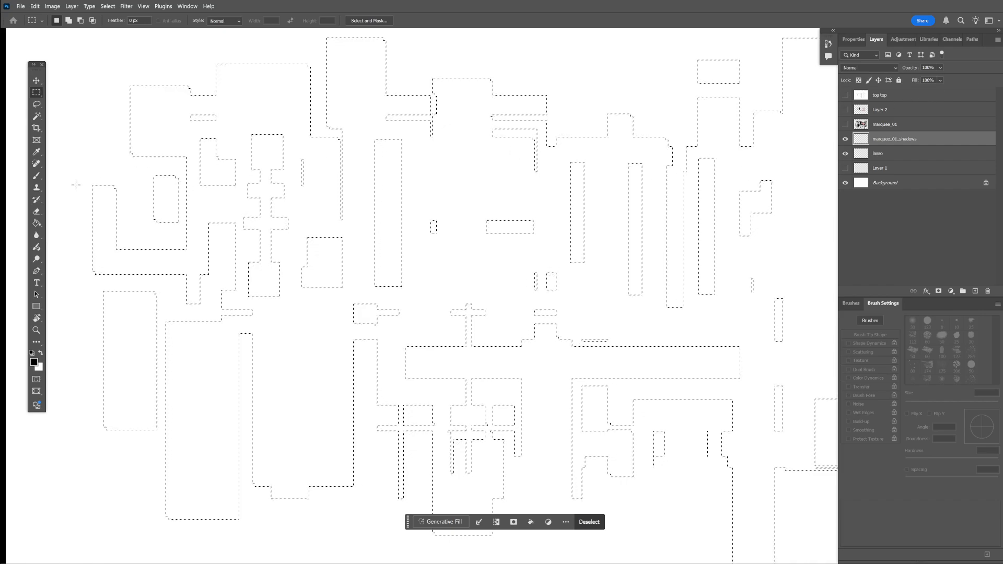
{"action": "key", "text": "g"}
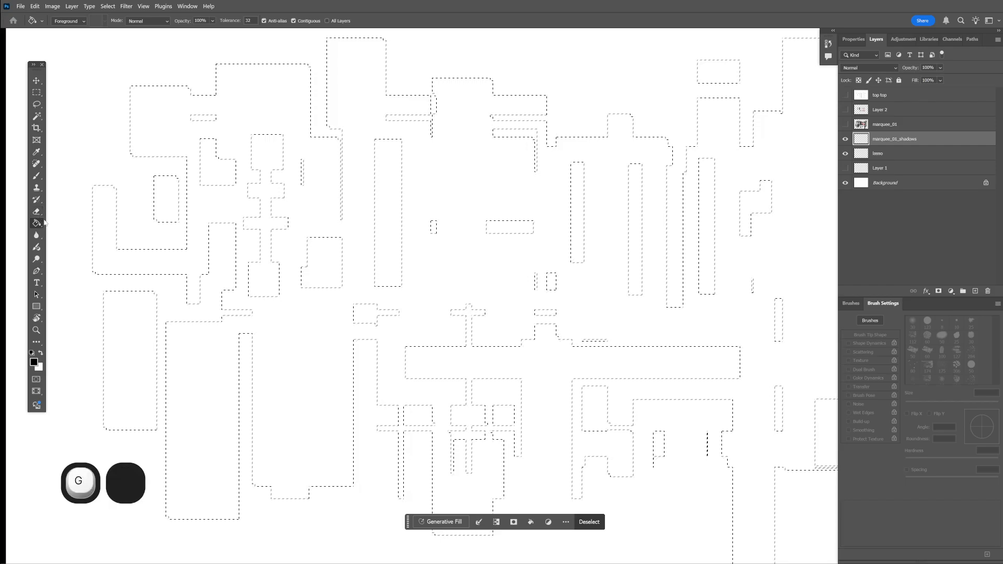
{"action": "key", "text": "shift+g"}
{"action": "key", "text": "shift+g"}
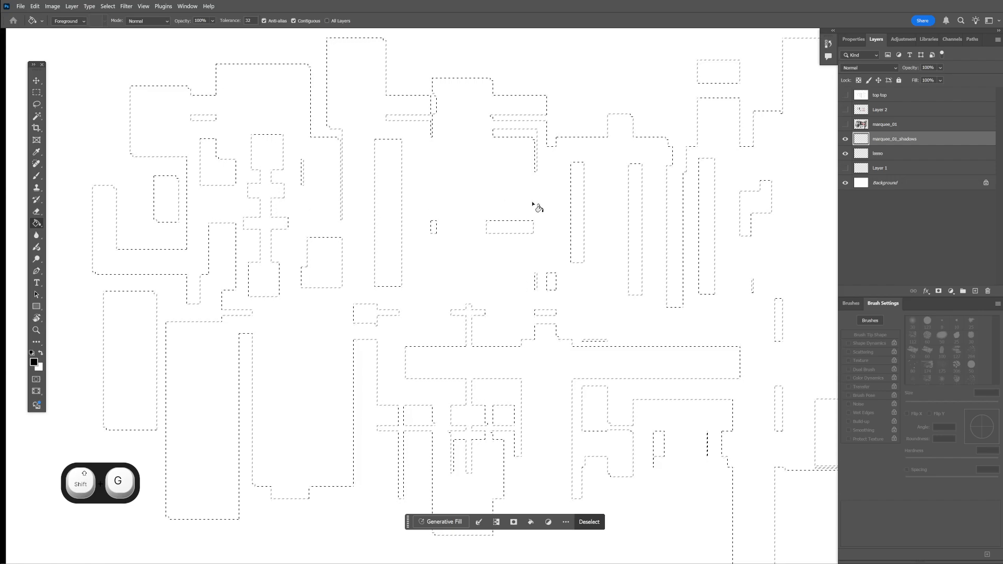
{"action": "key", "text": "shift"}
{"action": "key", "text": "m"}
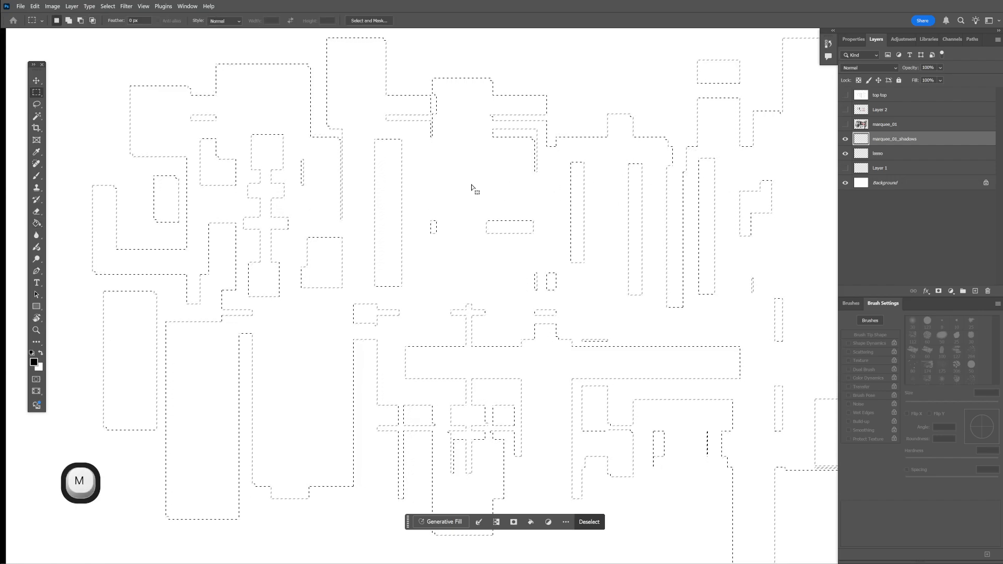
{"action": "key", "text": "alt+Delete"}
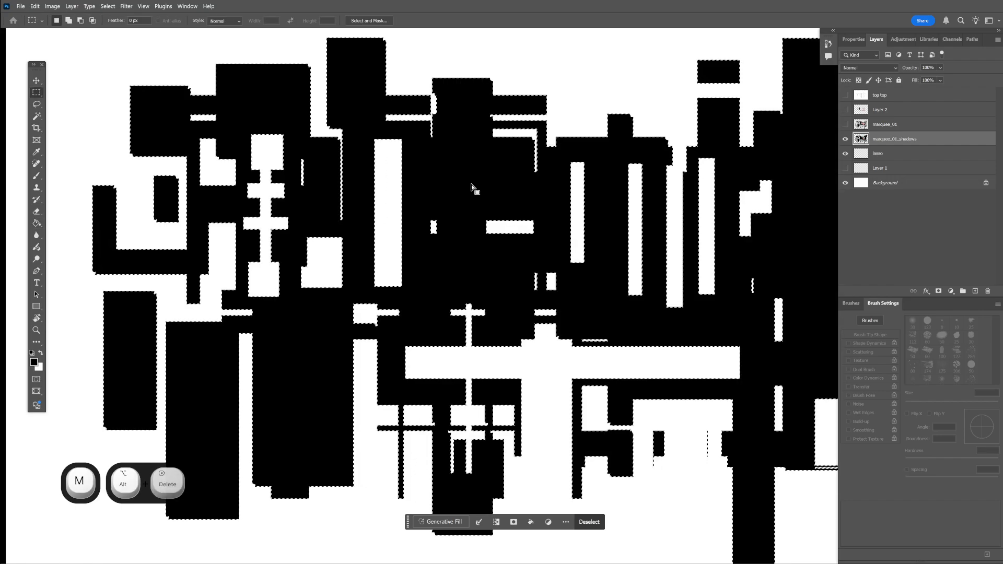
Show the marquee_01 layer again and clear the selection.
{"action": "left_click", "coordinate": [846, 125]}
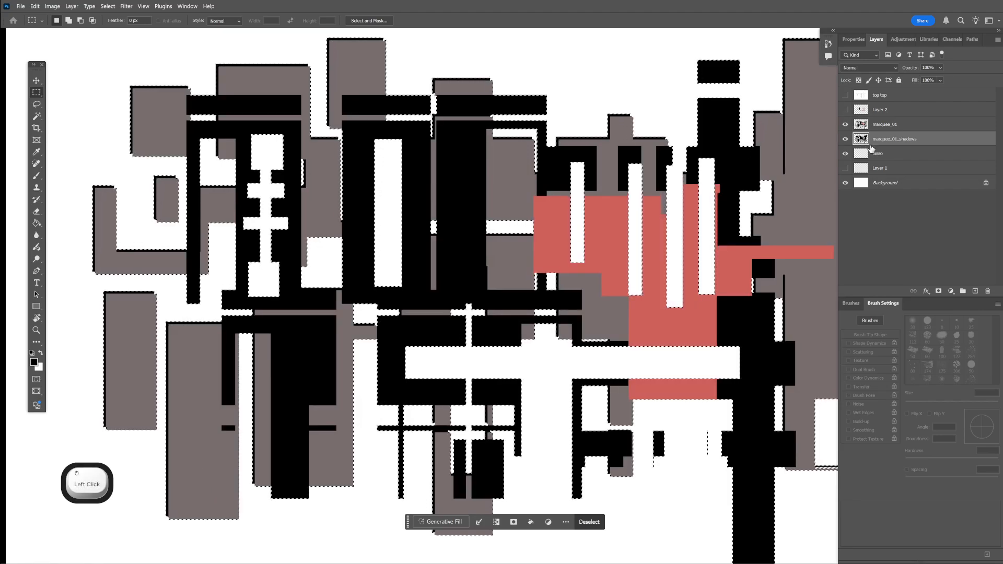
{"action": "key", "text": "ctrl"}
{"action": "key", "text": "ctrl+d"}
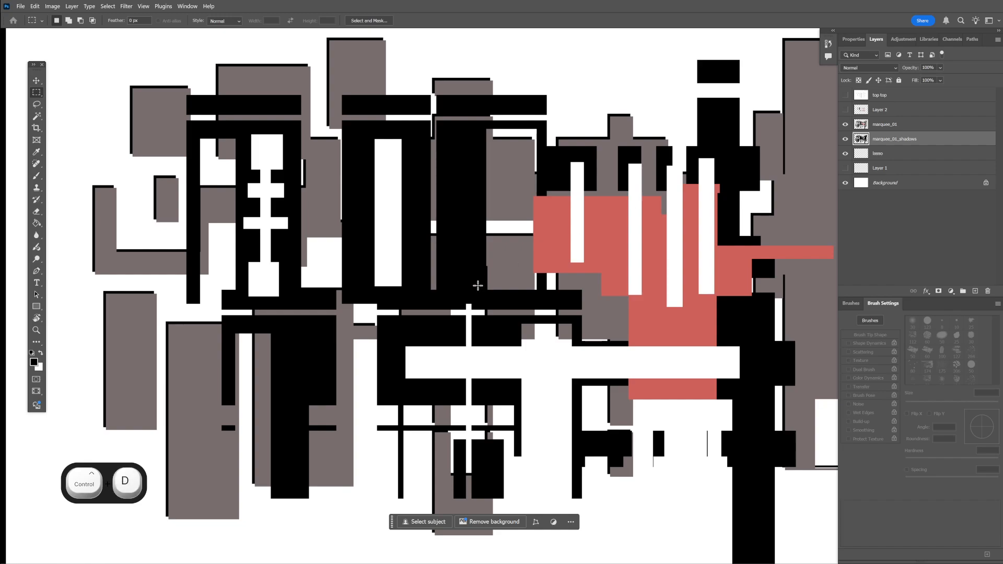
Compare the marquee_01 and marquee_01_shadows layers by toggling their visibility, ending with marquee_01 hidden.
{"action": "key", "text": "v"}
{"action": "left_click", "coordinate": [845, 125]}
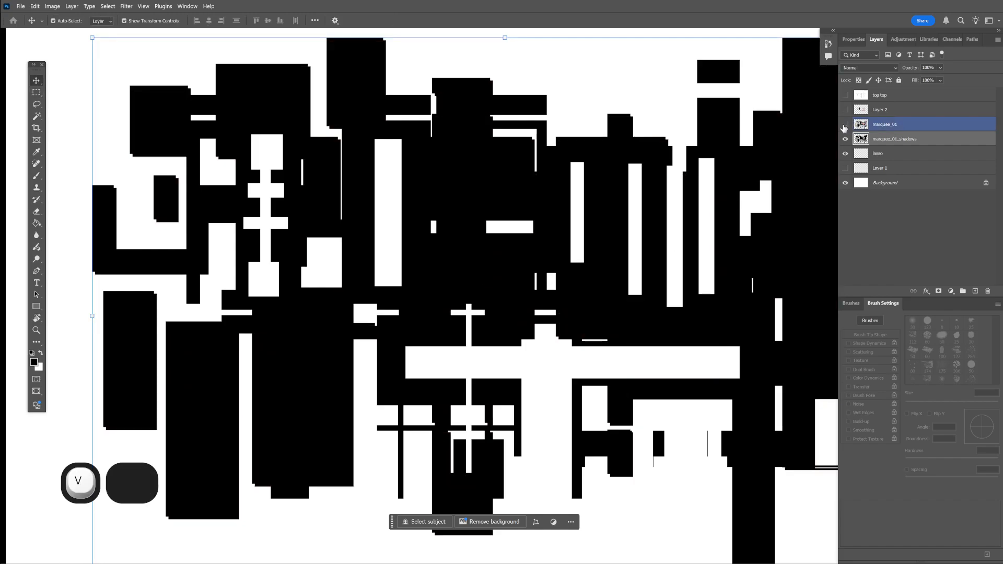
{"action": "left_click", "coordinate": [844, 125]}
{"action": "left_click", "coordinate": [846, 140]}
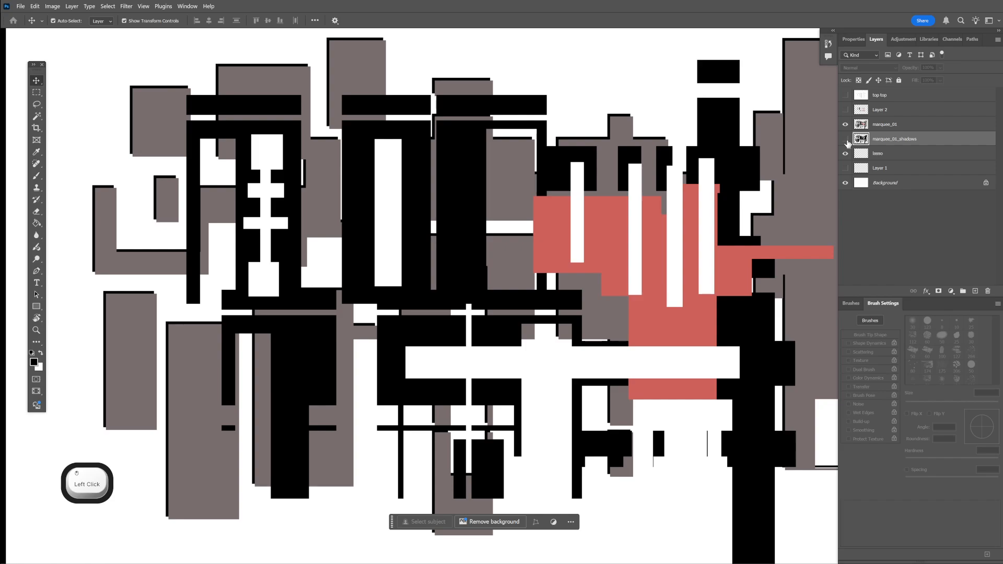
{"action": "left_click", "coordinate": [846, 140]}
{"action": "left_click", "coordinate": [801, 181]}
{"action": "left_click", "coordinate": [844, 126]}
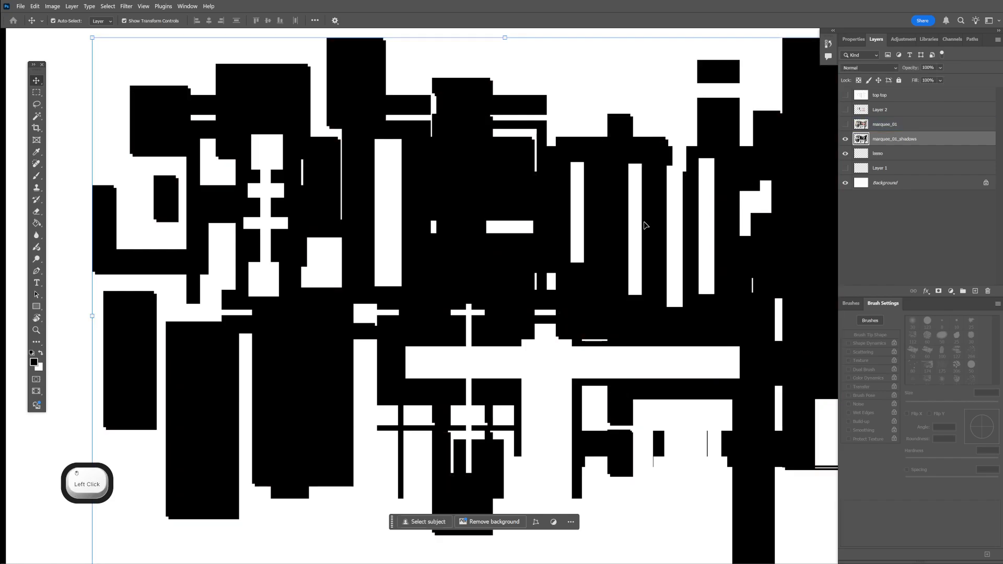
Offset the black marquee_01_shadows artwork down and to the right, and show marquee_01 above it.
{"action": "key", "text": "v"}
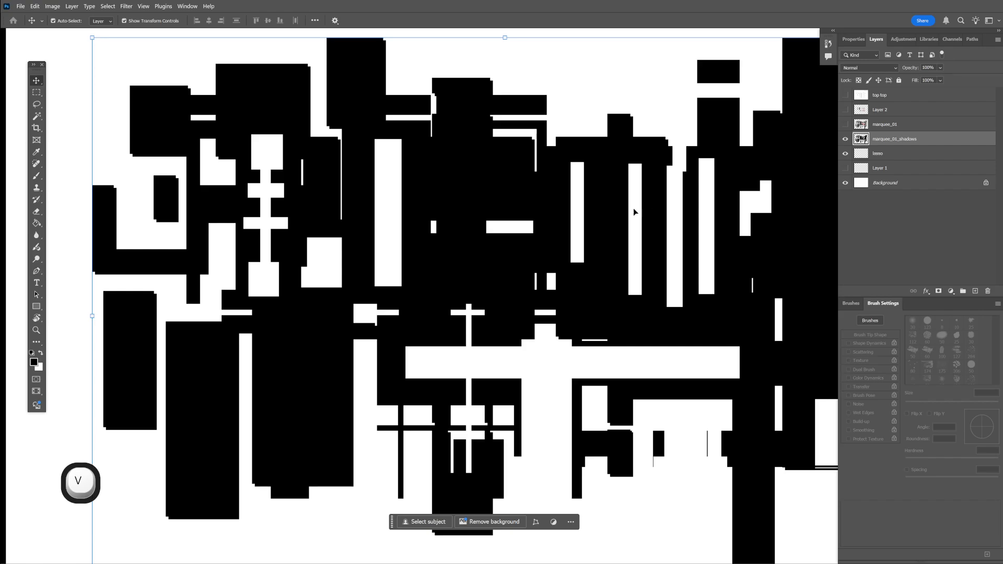
{"action": "key", "text": "ctrl+d"}
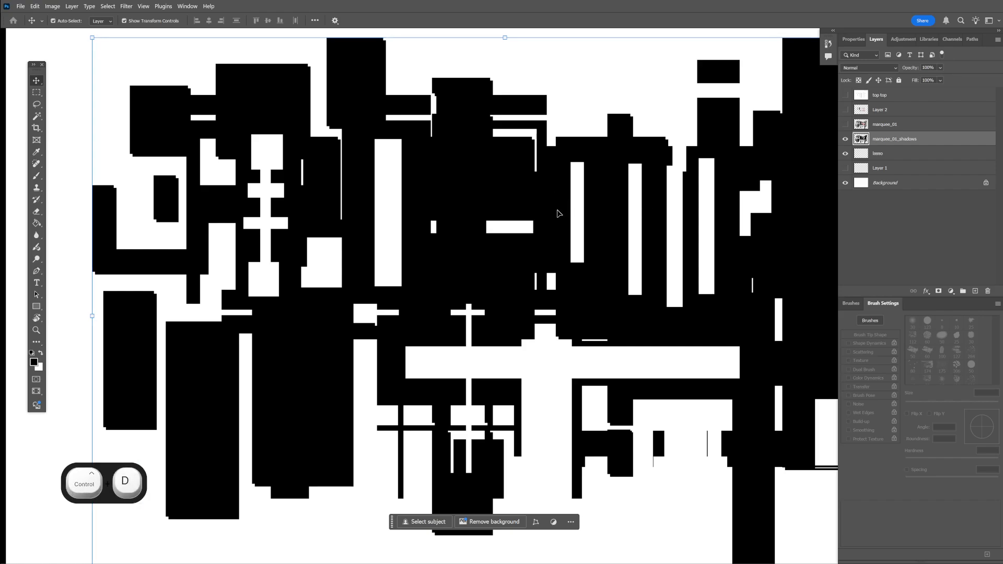
{"action": "left_click_drag", "start_coordinate": [559, 217], "coordinate": [566, 226]}
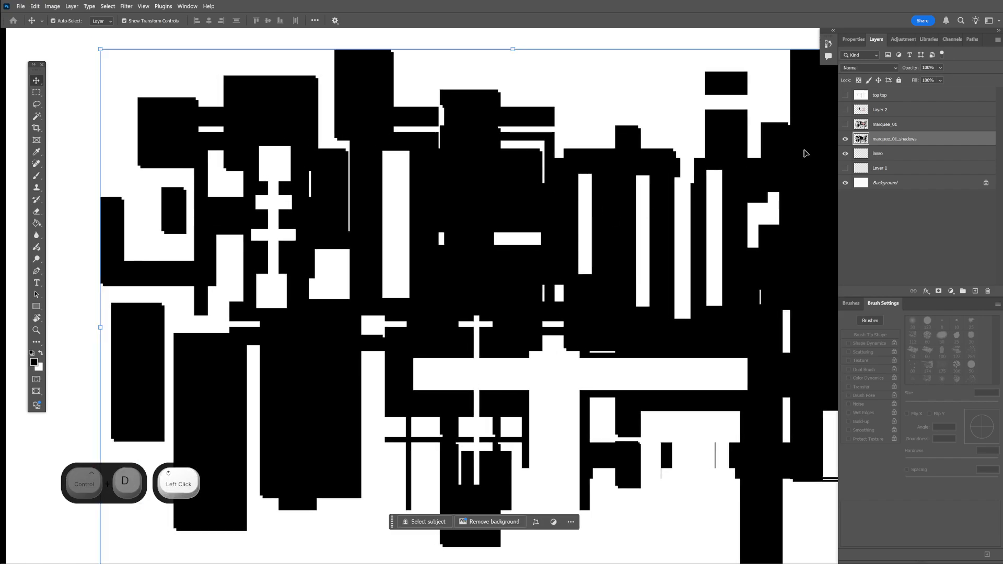
{"action": "left_click", "coordinate": [845, 126]}
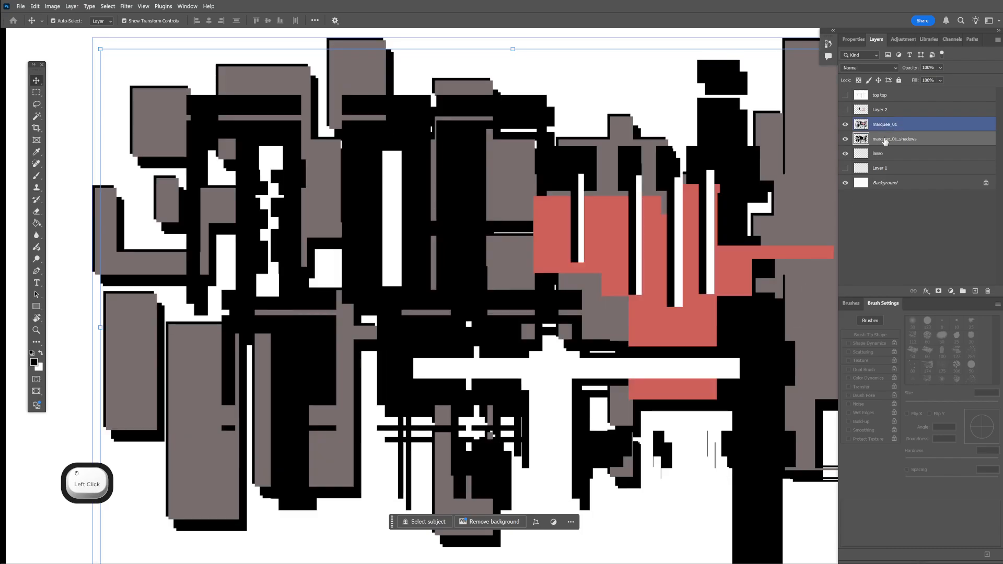
{"action": "left_click", "coordinate": [885, 141]}
{"action": "left_click_drag", "start_coordinate": [498, 545], "coordinate": [515, 524]}
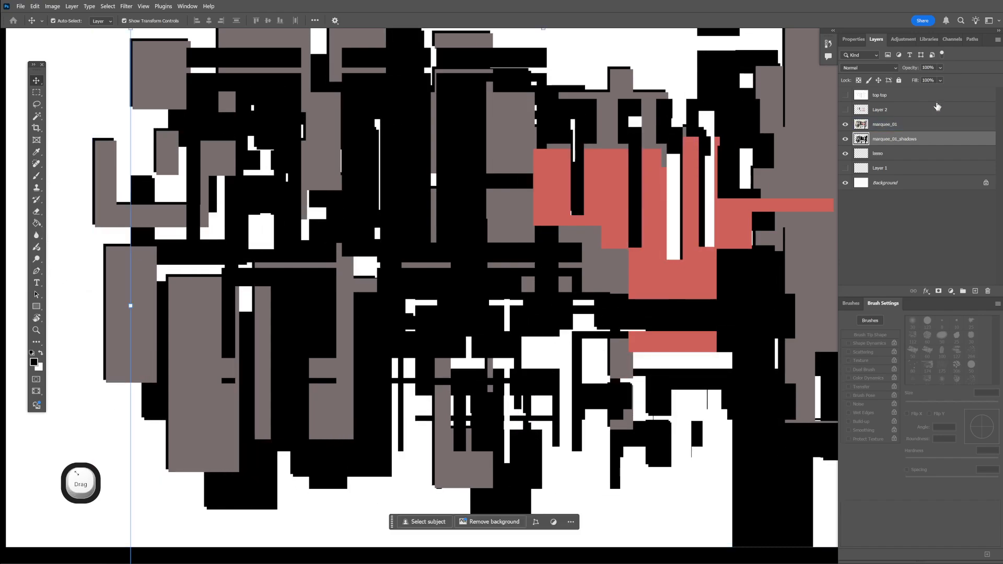
Lower the marquee_01_shadows opacity to 36% and move the shadow closer beneath the artwork blocks.
{"action": "left_click", "coordinate": [940, 67]}
{"action": "left_click_drag", "start_coordinate": [963, 77], "coordinate": [934, 77]}
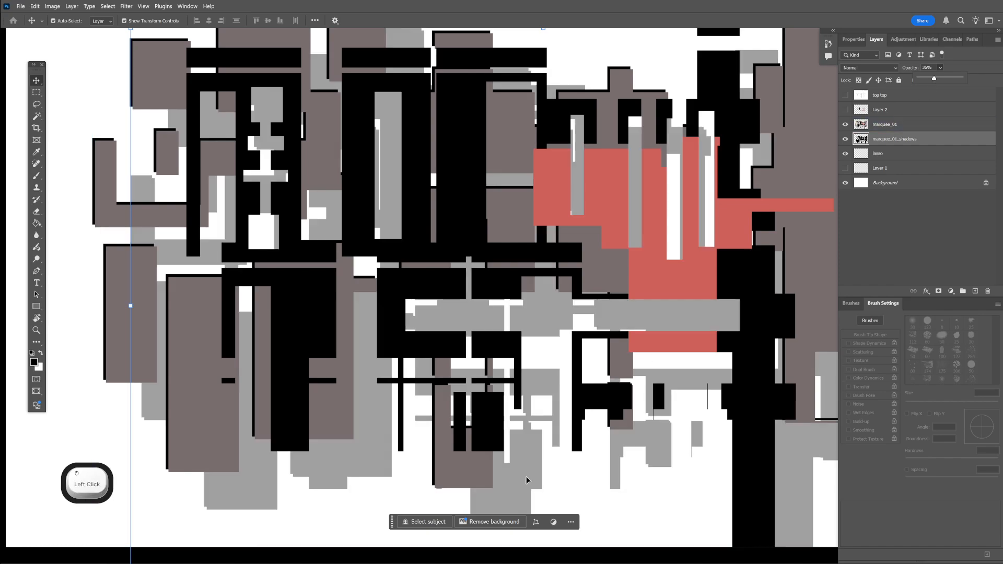
{"action": "left_click_drag", "start_coordinate": [526, 477], "coordinate": [500, 455]}
{"action": "key", "text": "z"}
{"action": "left_click_drag", "start_coordinate": [547, 356], "coordinate": [523, 360]}
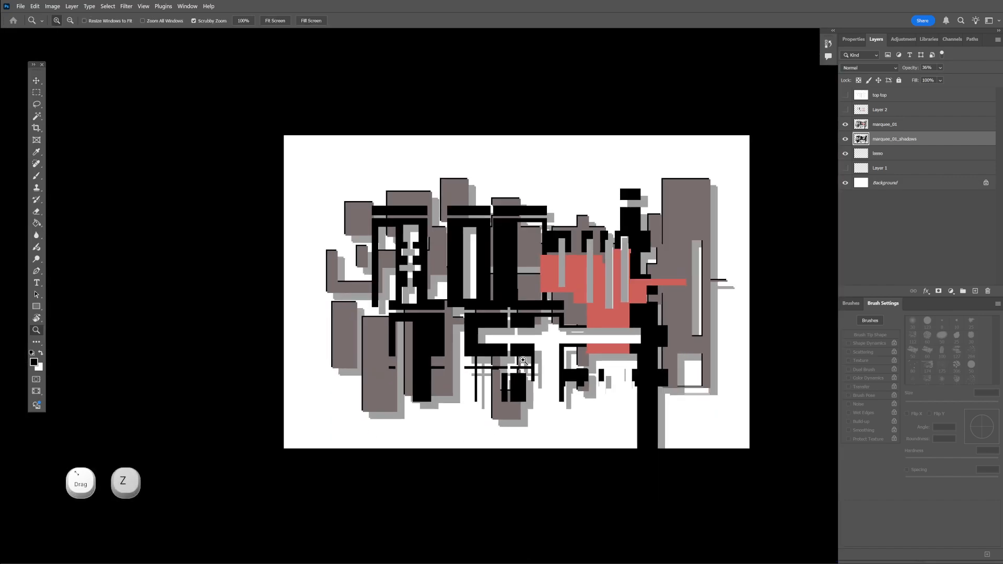
{"action": "left_click", "coordinate": [523, 360]}
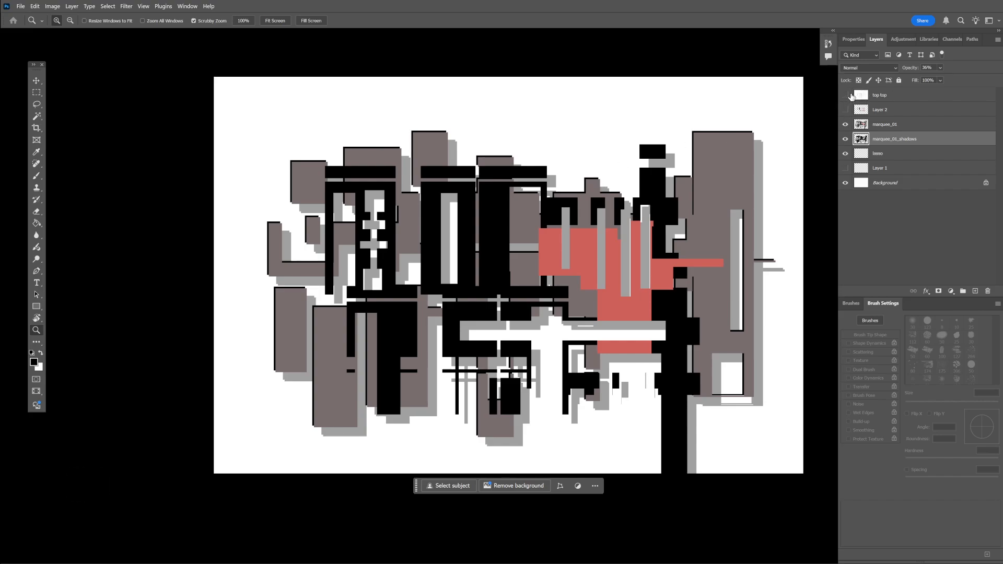
Show the top top and Layer 2 layers and group them together with marquee_01 and marquee_01_shadows.
{"action": "left_click_drag", "start_coordinate": [851, 96], "coordinate": [847, 113]}
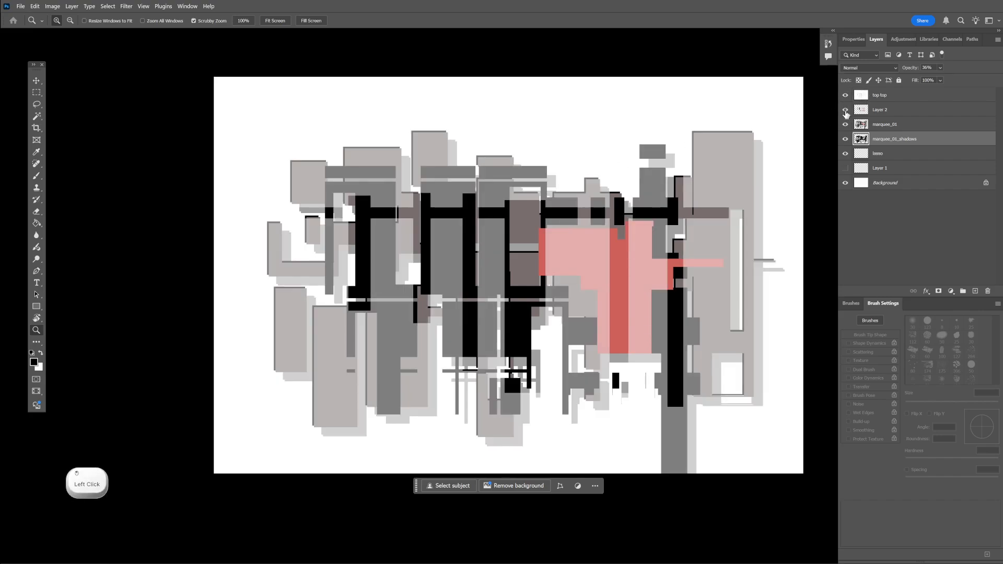
{"action": "left_click", "coordinate": [891, 97], "text": "shift"}
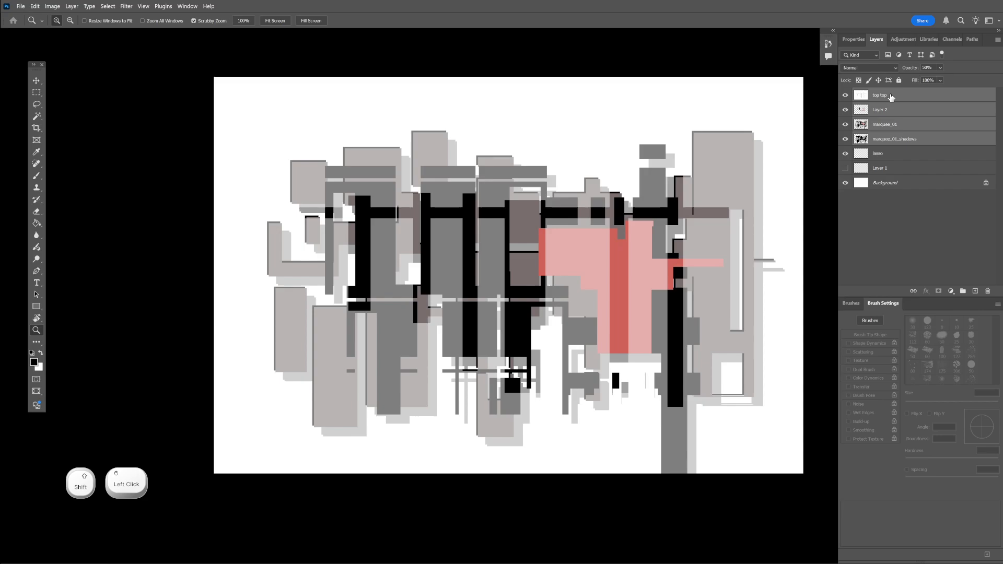
{"action": "left_click", "coordinate": [895, 143]}
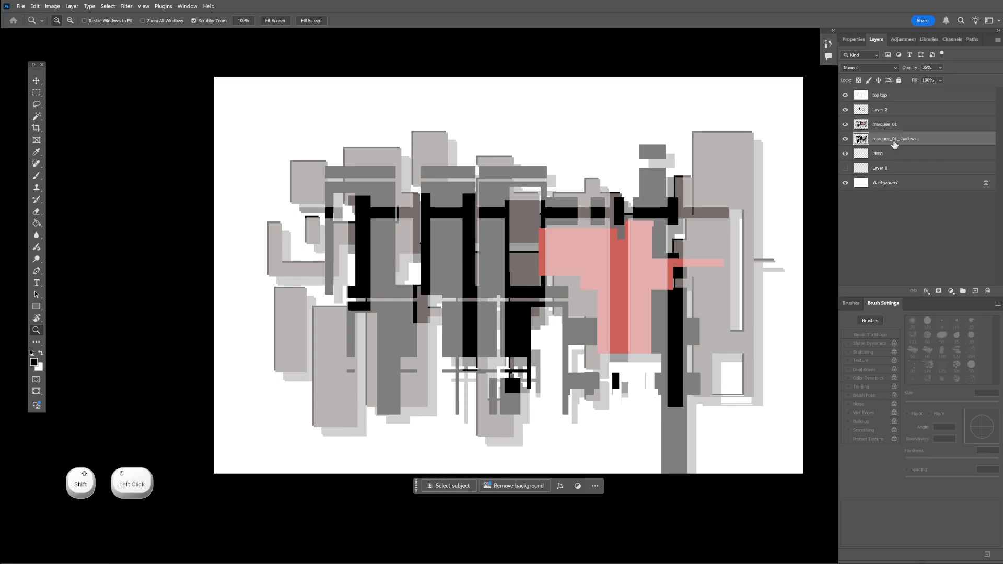
{"action": "left_click", "coordinate": [892, 98], "text": "shift"}
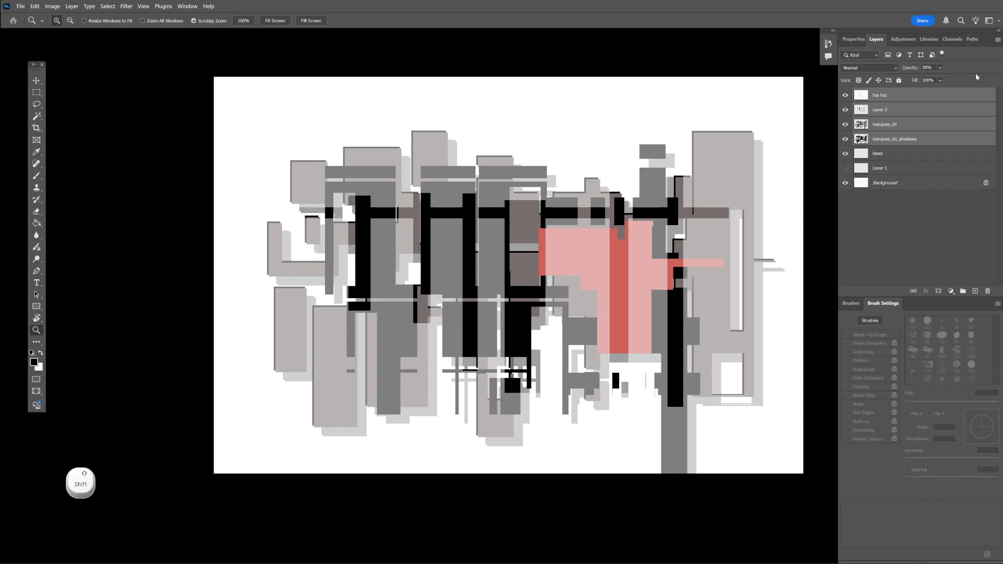
{"action": "left_click", "coordinate": [998, 39]}
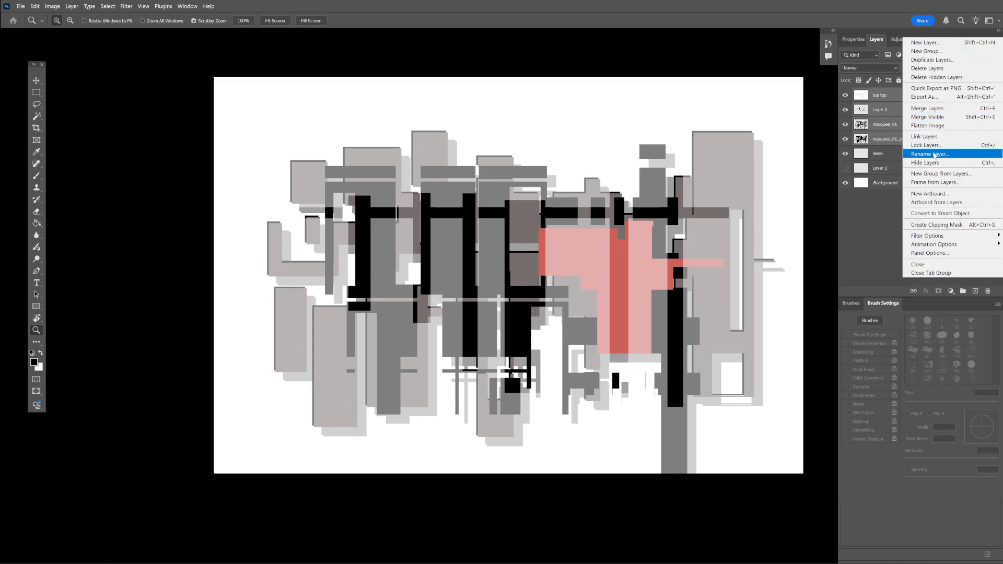
{"action": "left_click", "coordinate": [772, 188]}
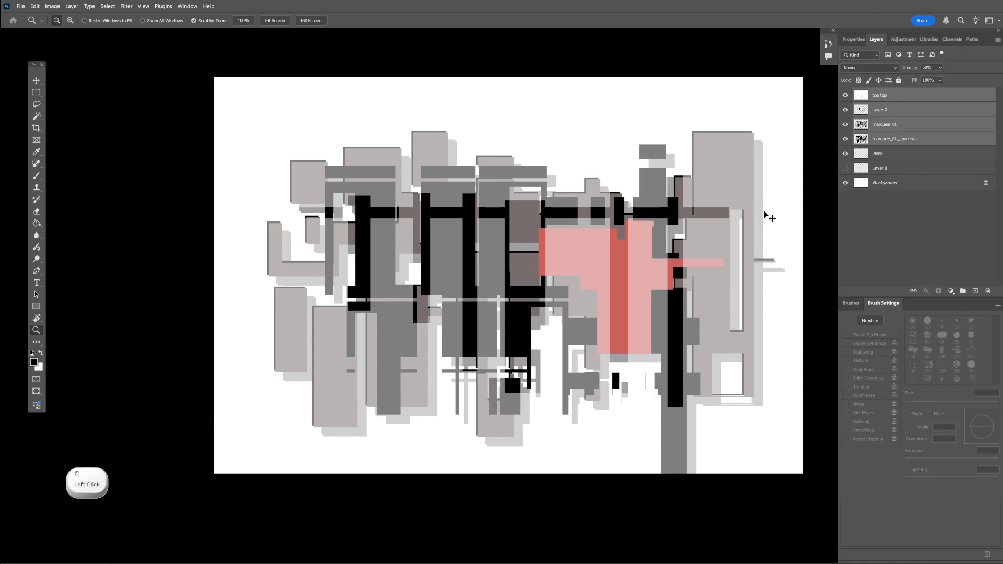
{"action": "key", "text": "ctrl+g"}
{"action": "right_click", "coordinate": [891, 94]}
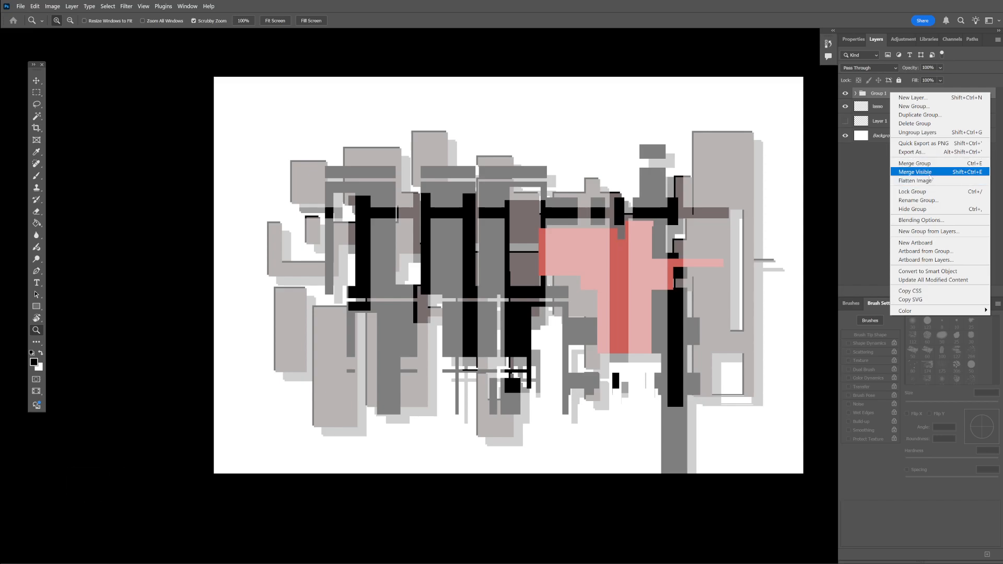
{"action": "left_click", "coordinate": [849, 90]}
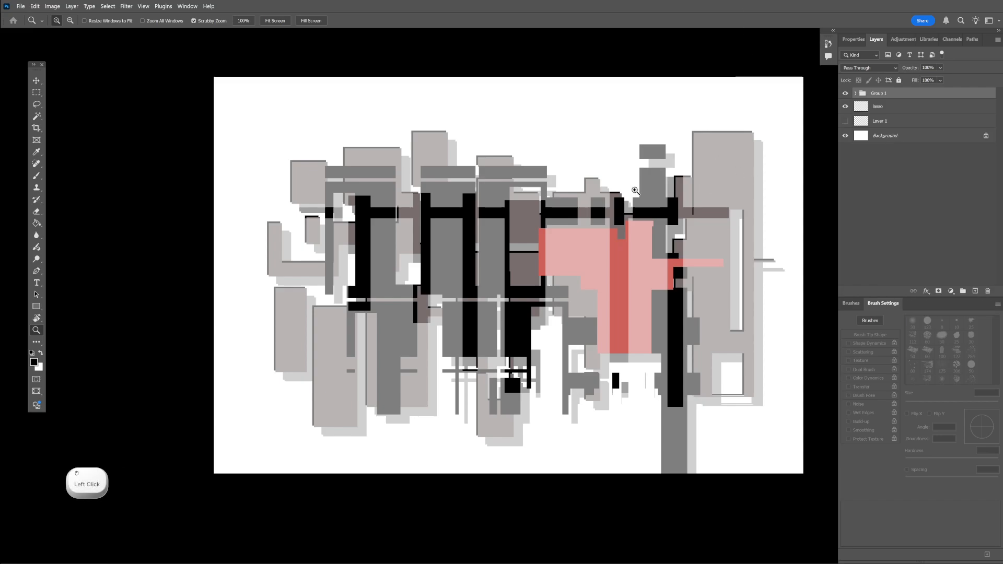
Expand the new layer group and rename it marquee _GRP.
{"action": "left_click", "coordinate": [855, 95]}
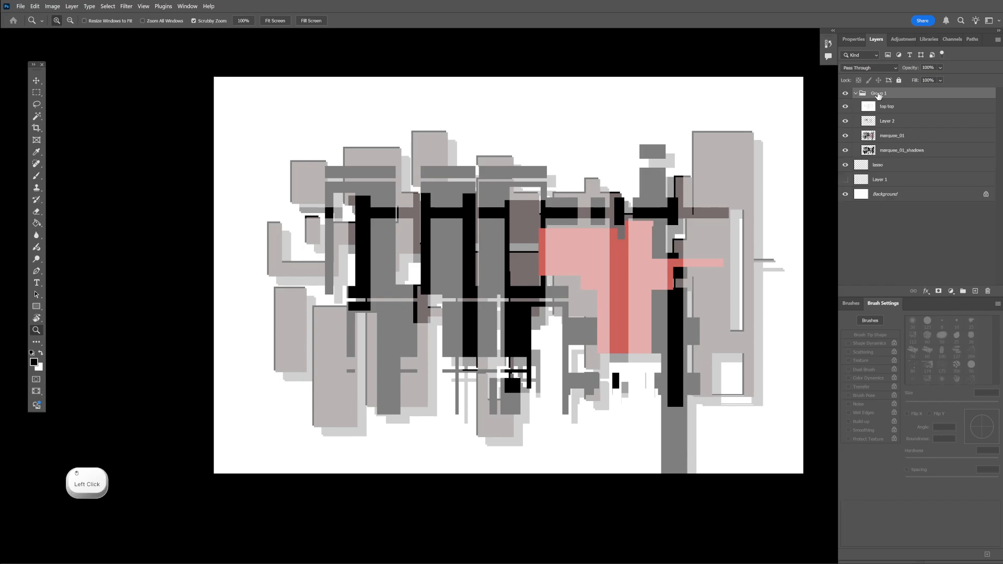
{"action": "type", "text": "marqu"}
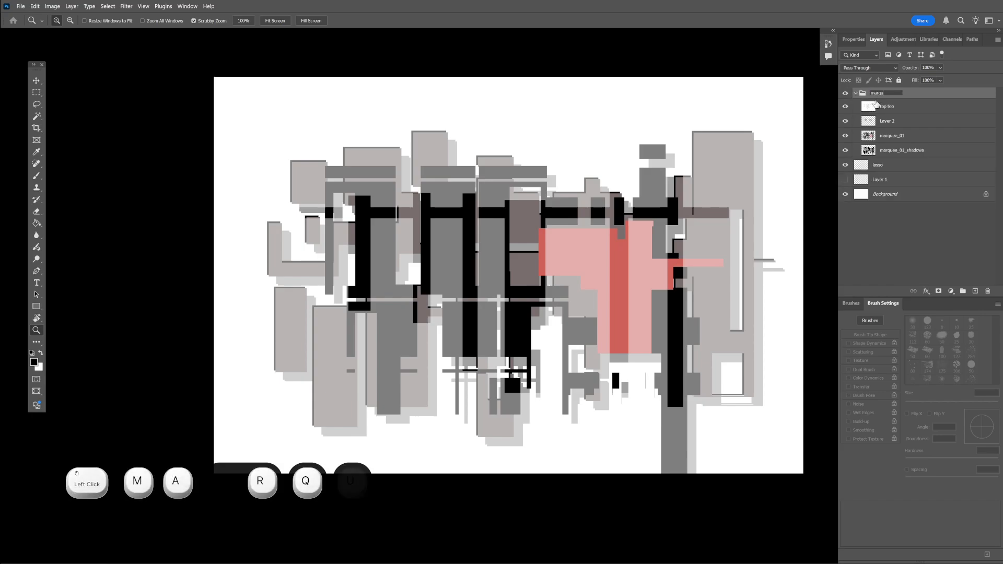
{"action": "key", "text": "BackSpace"}
{"action": "type", "text": "uee"}
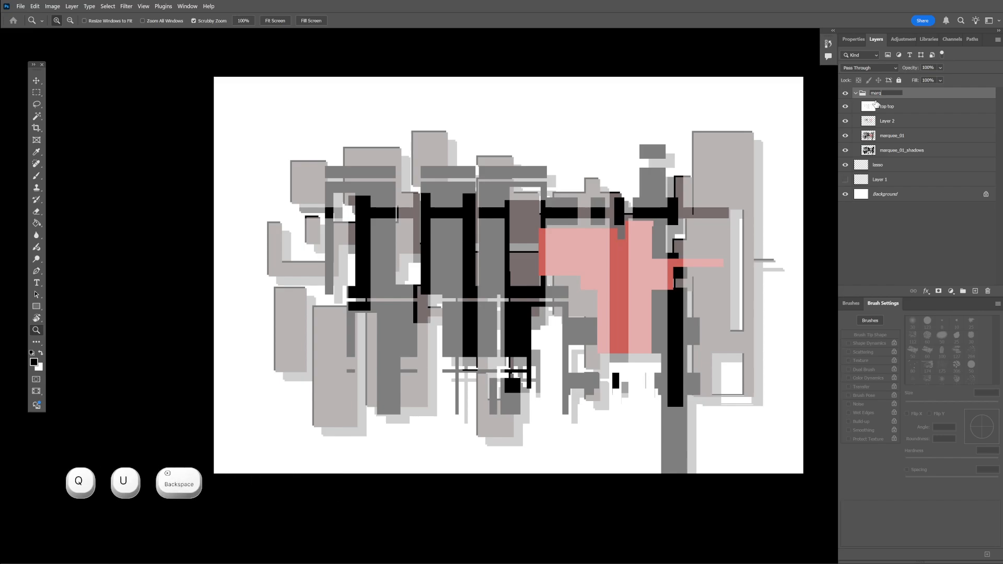
{"action": "type", "text": " g"}
{"action": "key", "text": "BackSpace"}
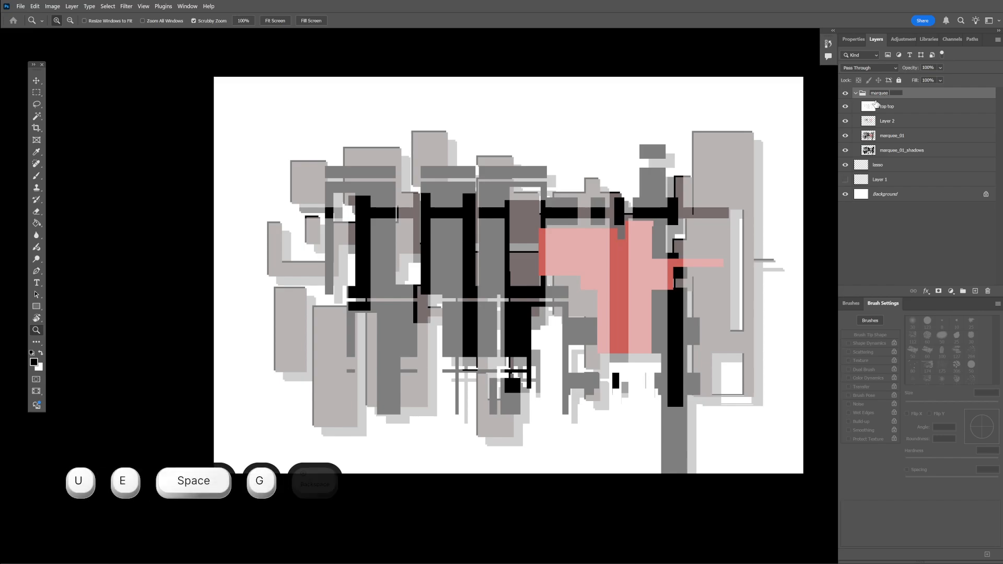
{"action": "type", "text": "_GRP"}
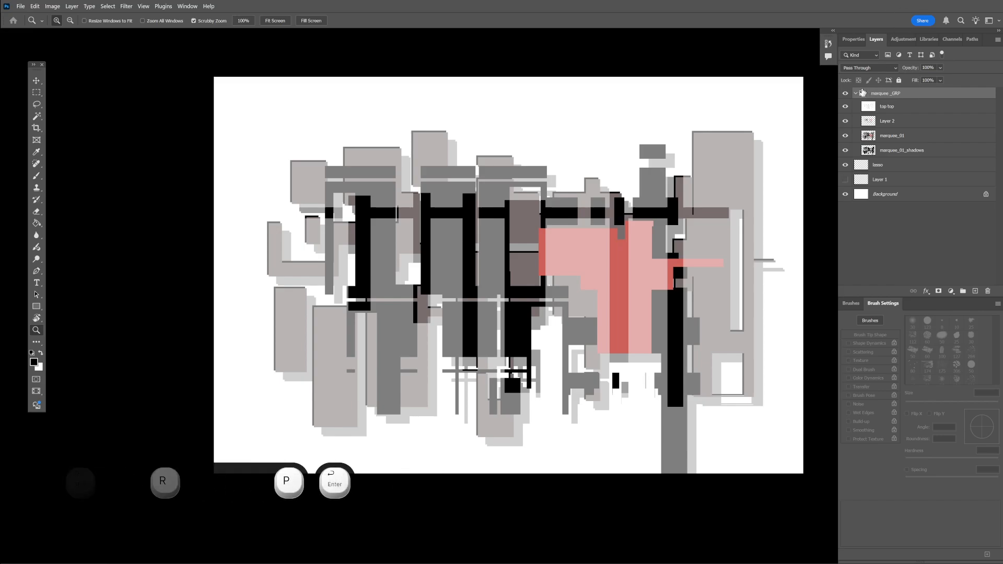
Collapse and reopen the marquee _GRP group to review its layers, and activate the Move tool.
{"action": "left_click", "coordinate": [855, 96]}
{"action": "left_click", "coordinate": [854, 93]}
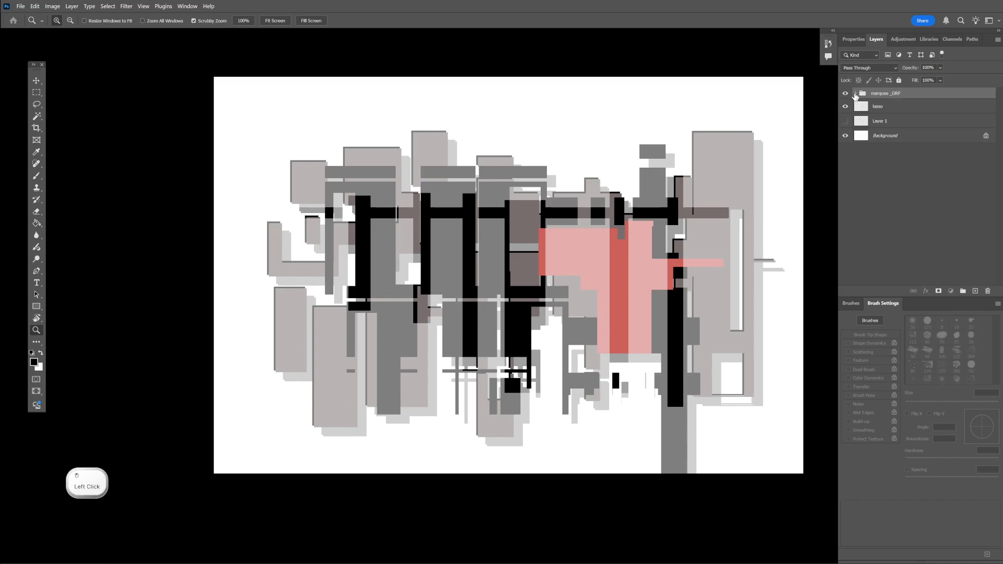
{"action": "left_click", "coordinate": [854, 94]}
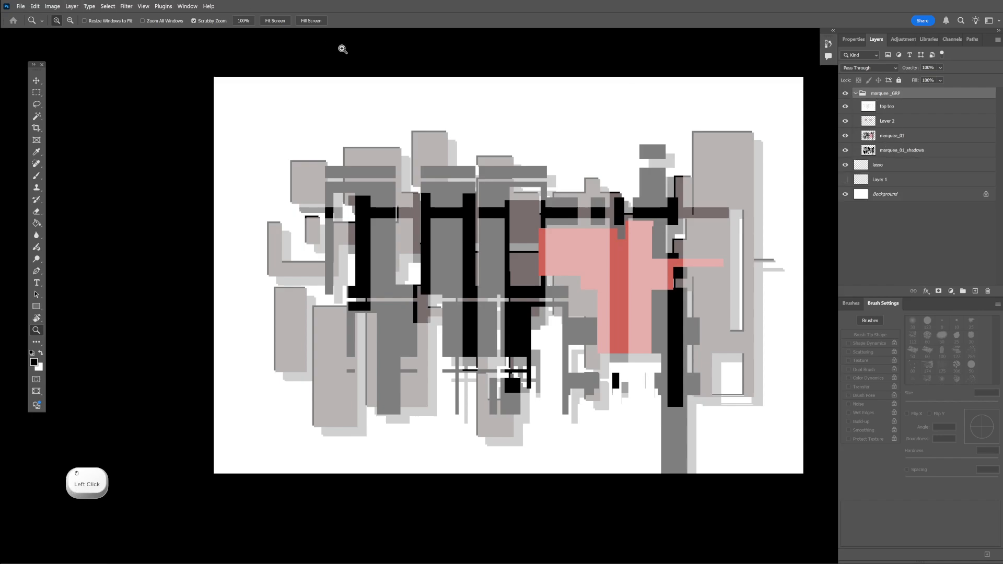
{"action": "key", "text": "v"}
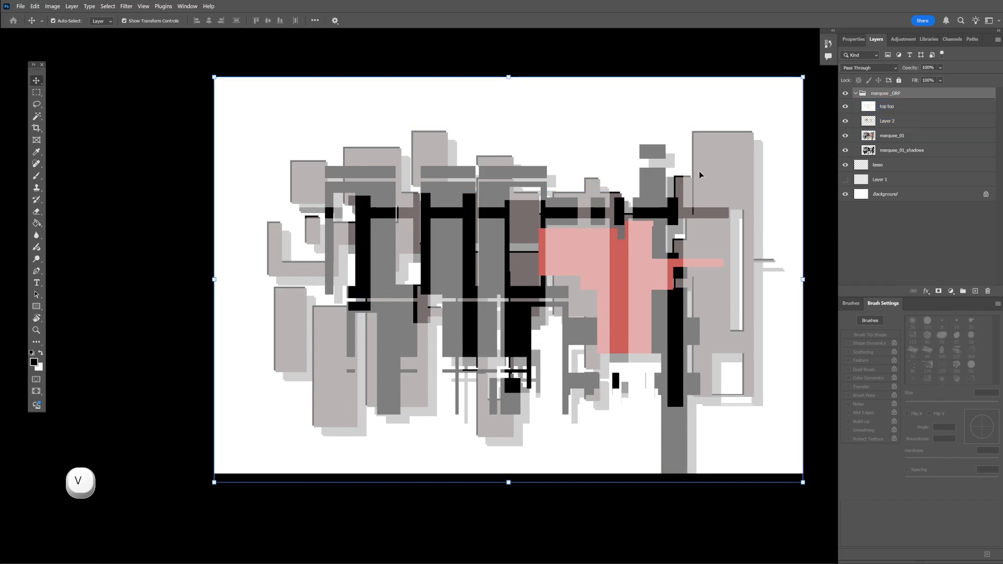
Select different blocks of the artwork directly on the canvas to examine which layer each one belongs to.
{"action": "left_click", "coordinate": [578, 246]}
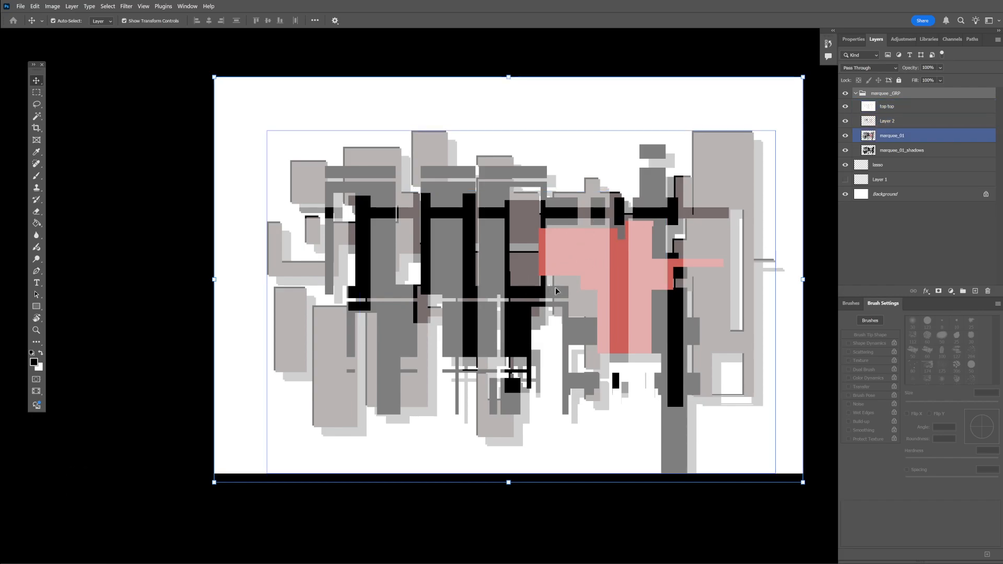
{"action": "left_click", "coordinate": [558, 303]}
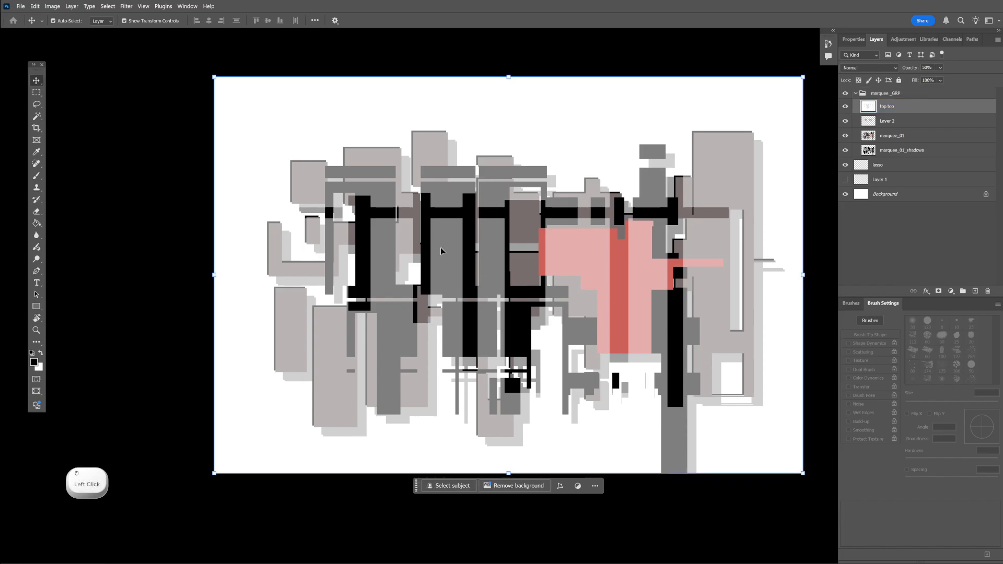
{"action": "left_click", "coordinate": [516, 343]}
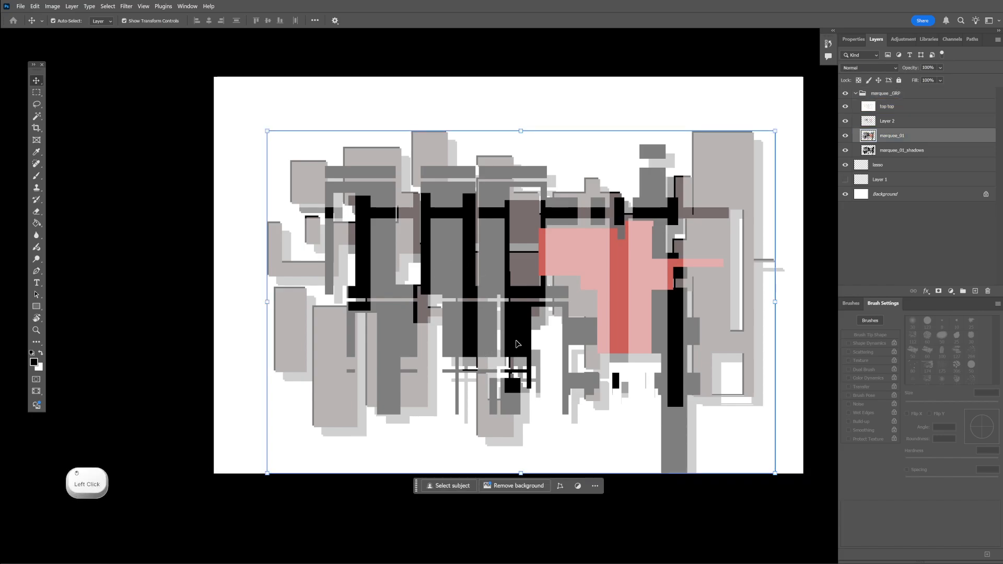
{"action": "left_click", "coordinate": [469, 327]}
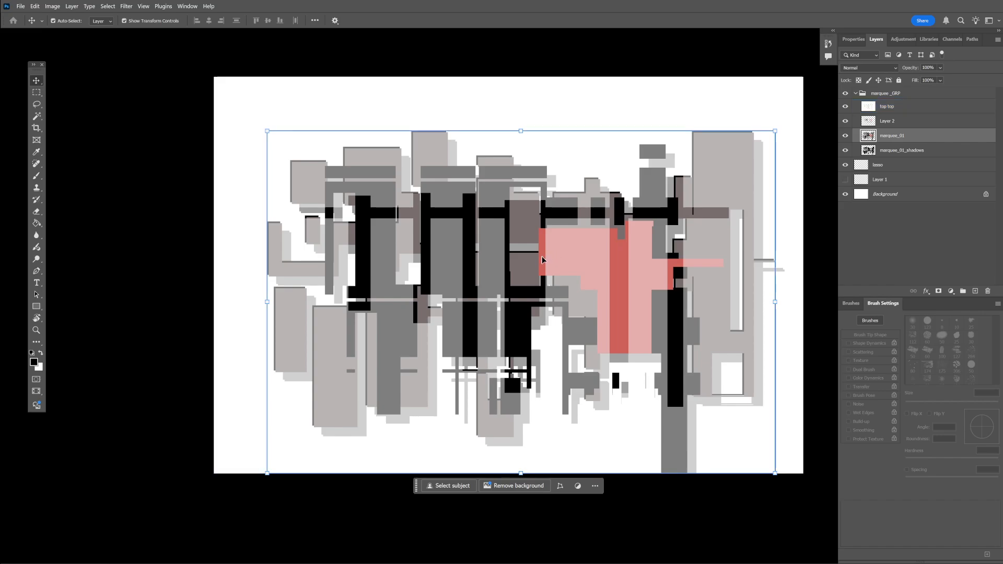
{"action": "left_click", "coordinate": [541, 256]}
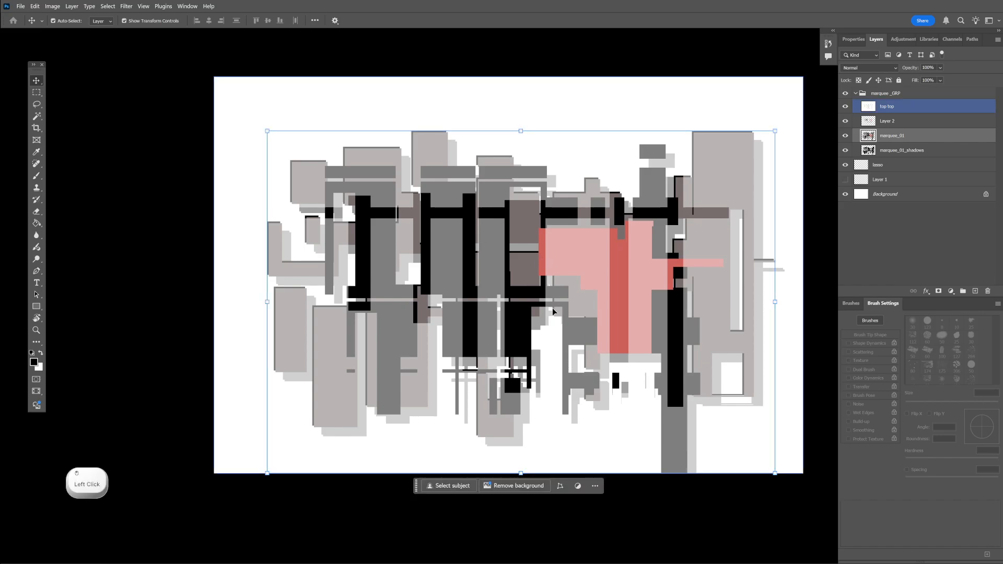
Set the Move tool's Auto-Select to Group and move the whole marquee _GRP artwork upward on the canvas.
{"action": "left_click", "coordinate": [102, 21]}
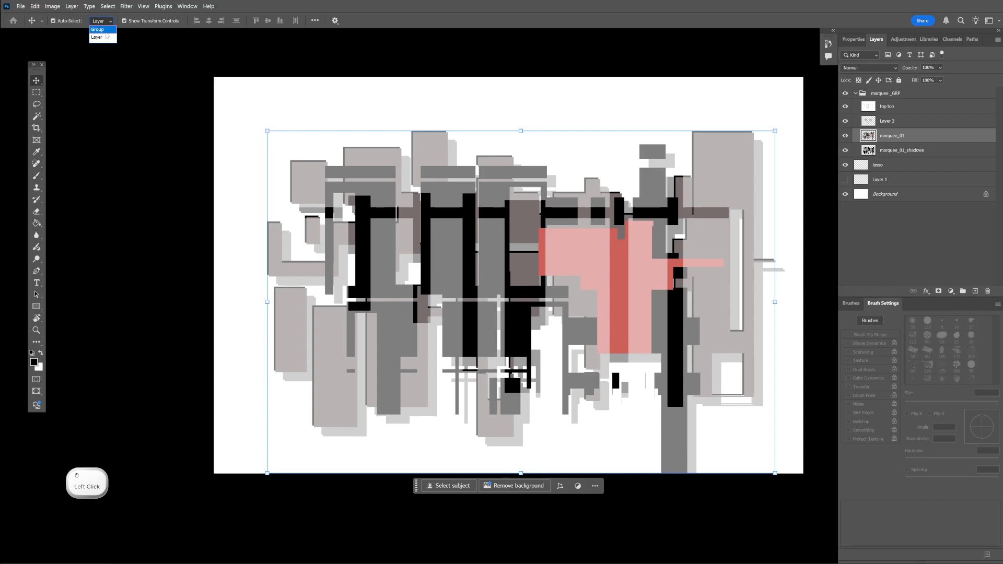
{"action": "left_click", "coordinate": [98, 29]}
{"action": "left_click", "coordinate": [331, 148]}
{"action": "left_click", "coordinate": [333, 107]}
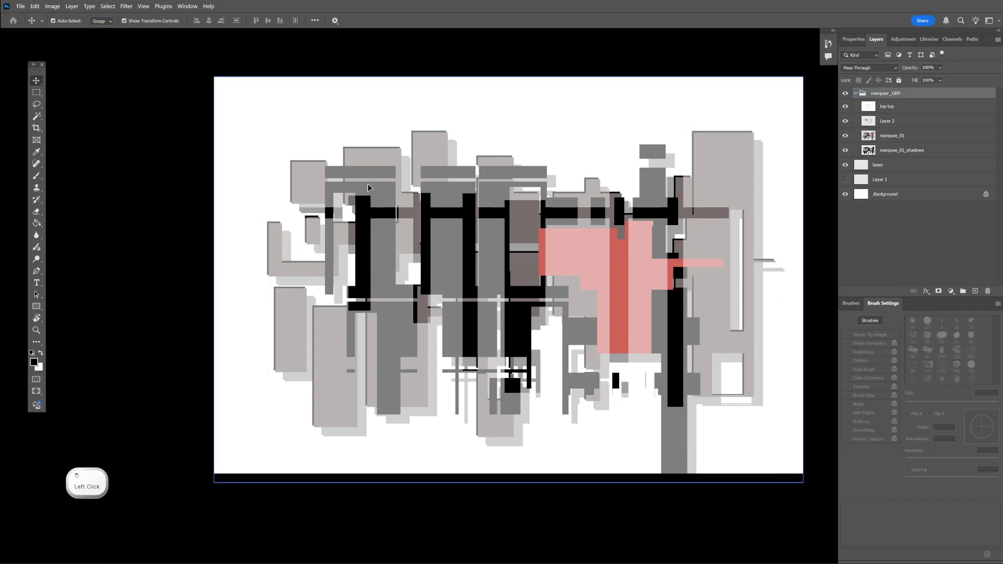
{"action": "left_click_drag", "start_coordinate": [470, 211], "coordinate": [466, 175]}
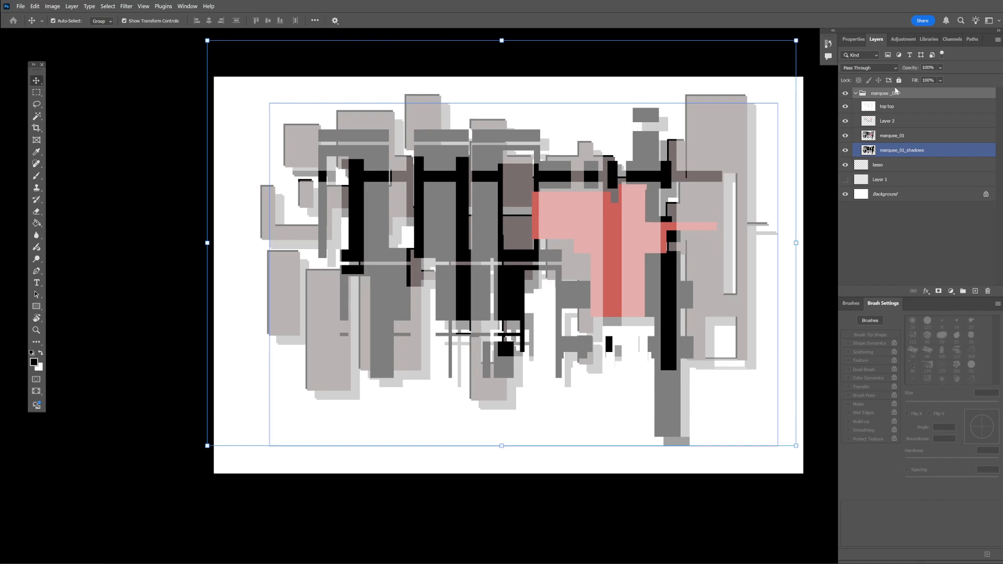
{"action": "left_click_drag", "start_coordinate": [564, 211], "coordinate": [586, 220]}
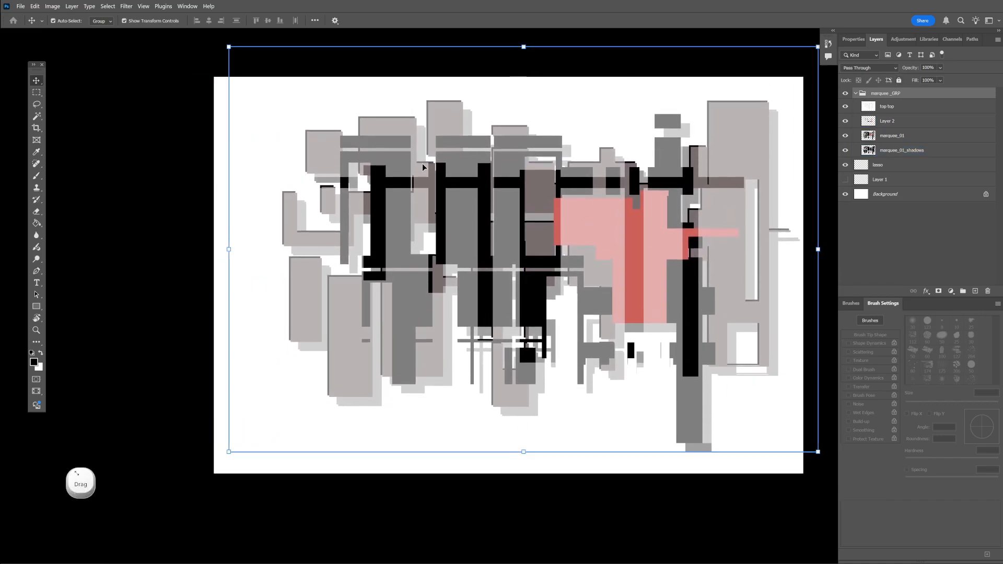
Start Free Transform on the marquee _GRP group and scale it proportionally to 89.46%.
{"action": "left_click", "coordinate": [35, 6]}
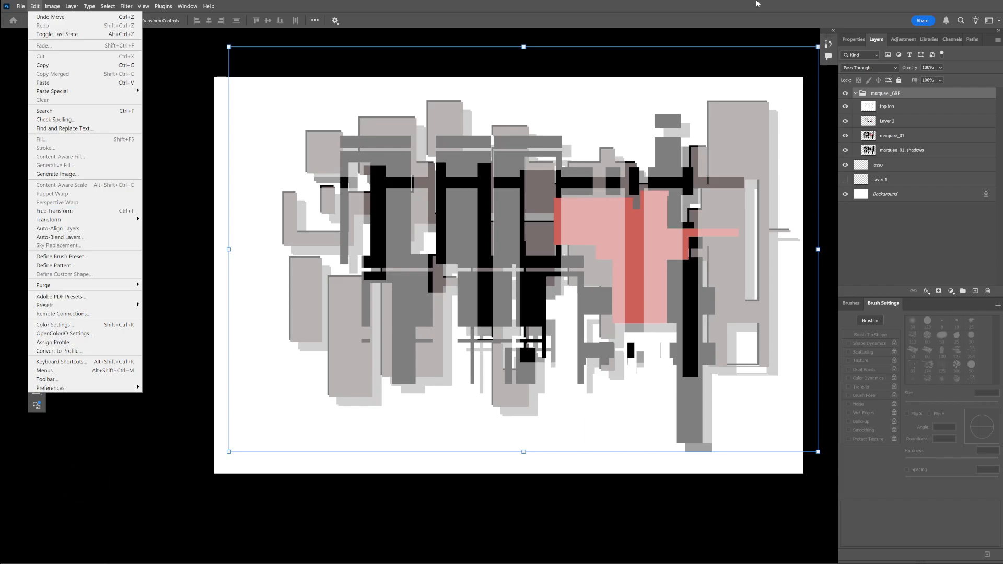
{"action": "left_click", "coordinate": [54, 210]}
{"action": "key", "text": "ctrl"}
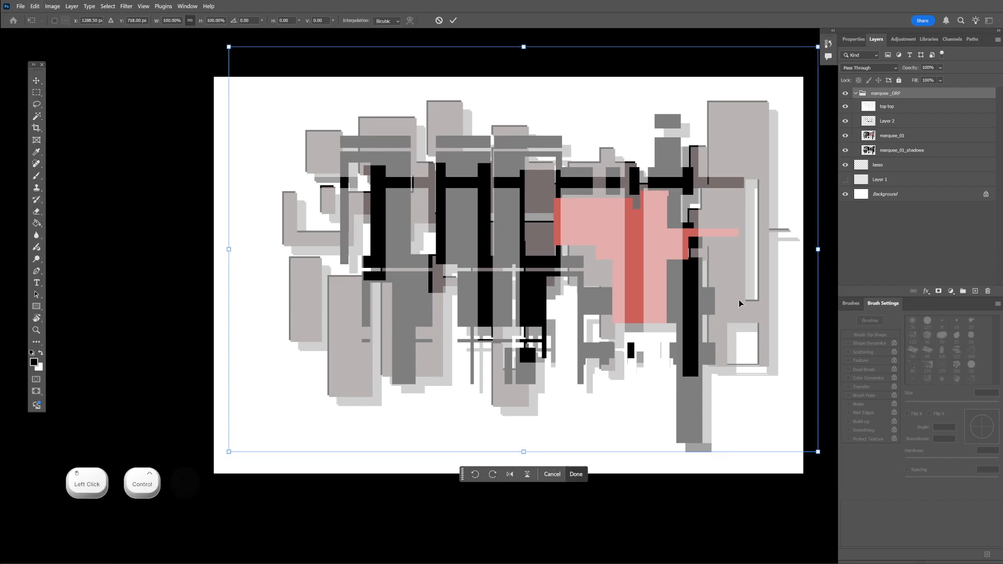
{"action": "key", "text": "ctrl+t"}
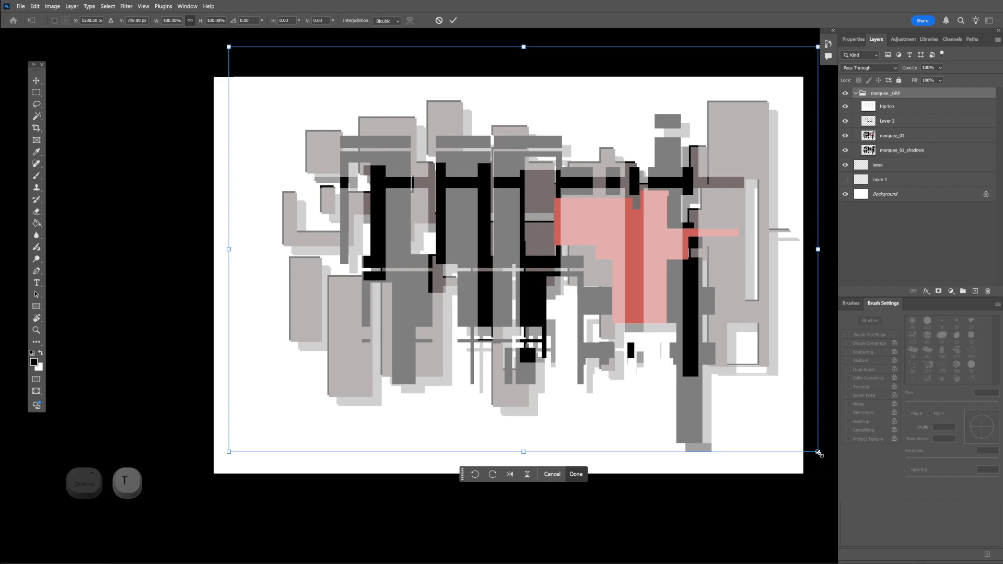
{"action": "left_click_drag", "start_coordinate": [818, 451], "coordinate": [732, 441]}
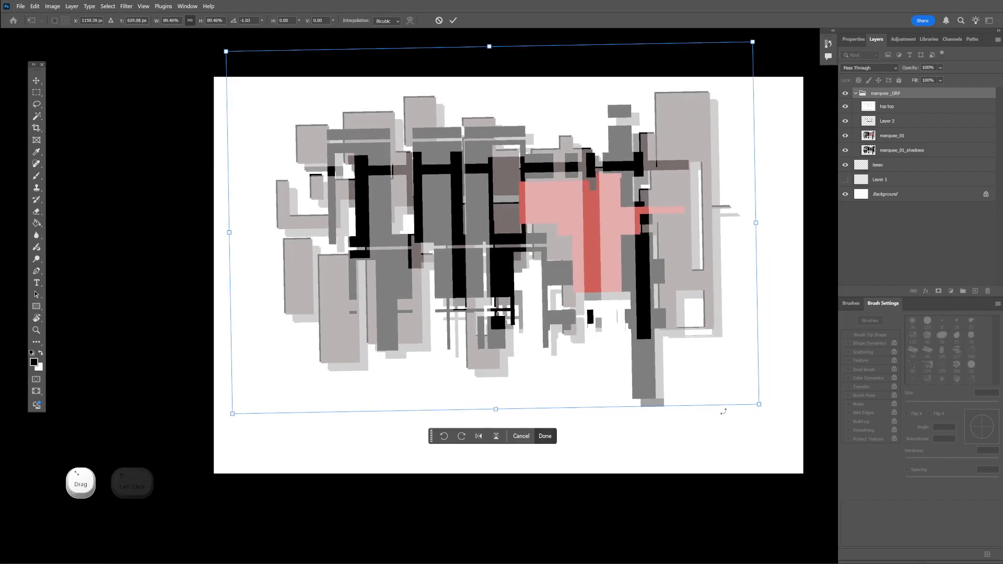
Try rotating the marquee _GRP group by about -1.03° and undo the rotation.
{"action": "left_click", "coordinate": [877, 94]}
{"action": "mouse_move", "coordinate": [763, 410]}
{"action": "left_mouse_down"}
{"action": "mouse_move", "coordinate": [793, 321]}
{"action": "mouse_move", "coordinate": [754, 425]}
{"action": "mouse_move", "coordinate": [766, 402]}
{"action": "left_mouse_up"}
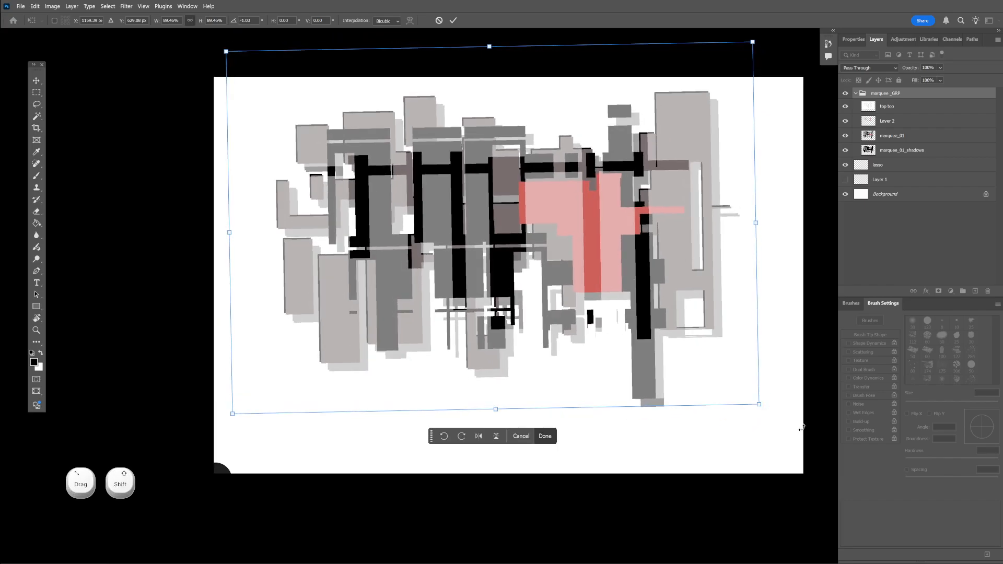
{"action": "key", "text": "ctrl+z"}
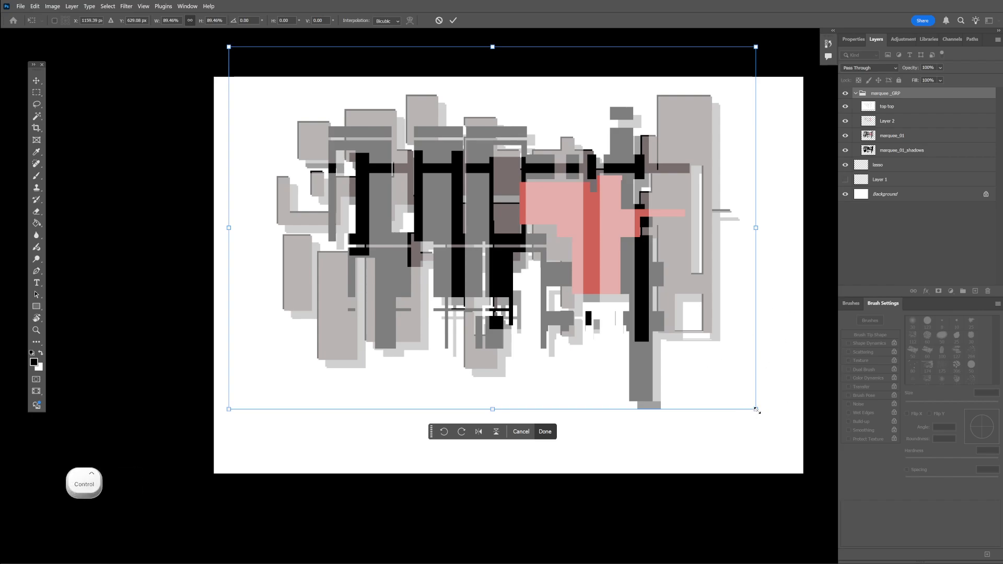
Stretch the group non-proportionally to about 43.78% width and 101.30% height, and place it near the canvas centre.
{"action": "left_click_drag", "start_coordinate": [757, 410], "coordinate": [488, 457]}
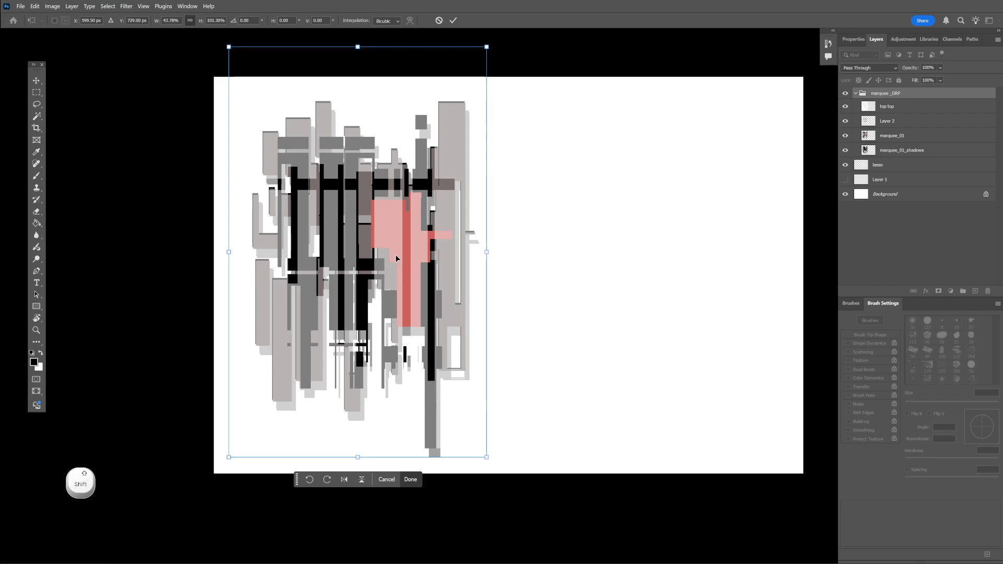
{"action": "left_click_drag", "start_coordinate": [397, 257], "coordinate": [533, 260]}
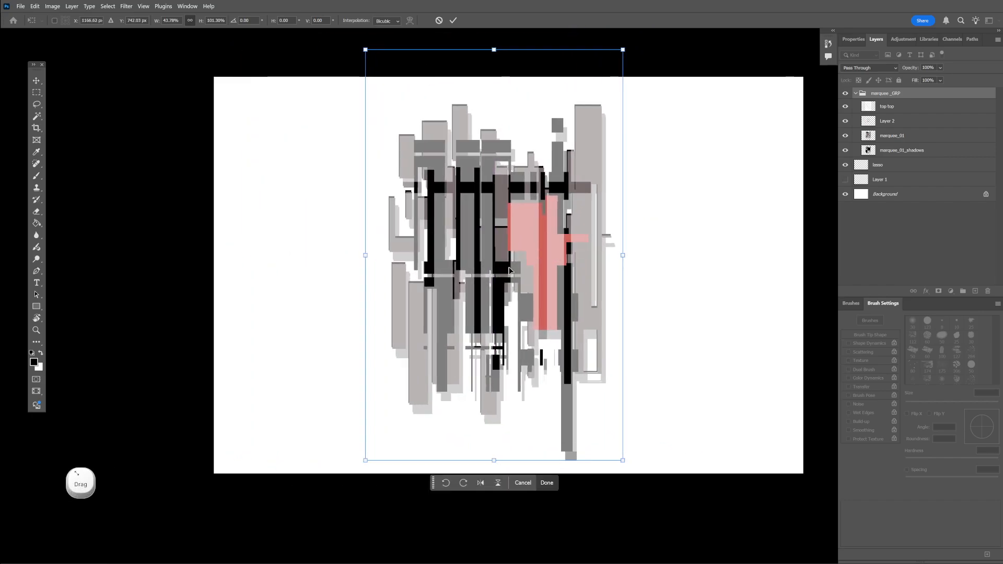
Try flipping the transformed group horizontally and undo the flip.
{"action": "right_click", "coordinate": [516, 252]}
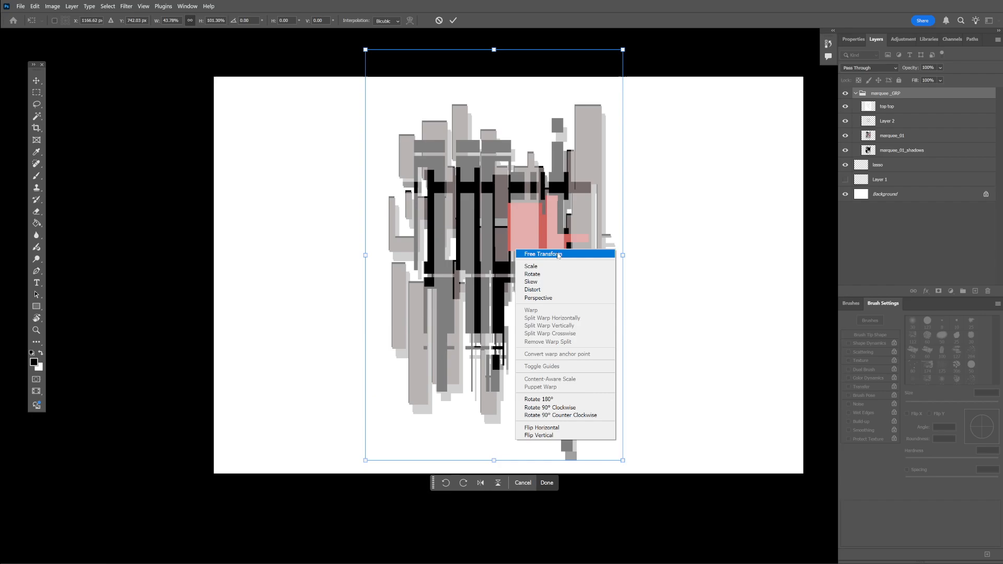
{"action": "left_click", "coordinate": [539, 428]}
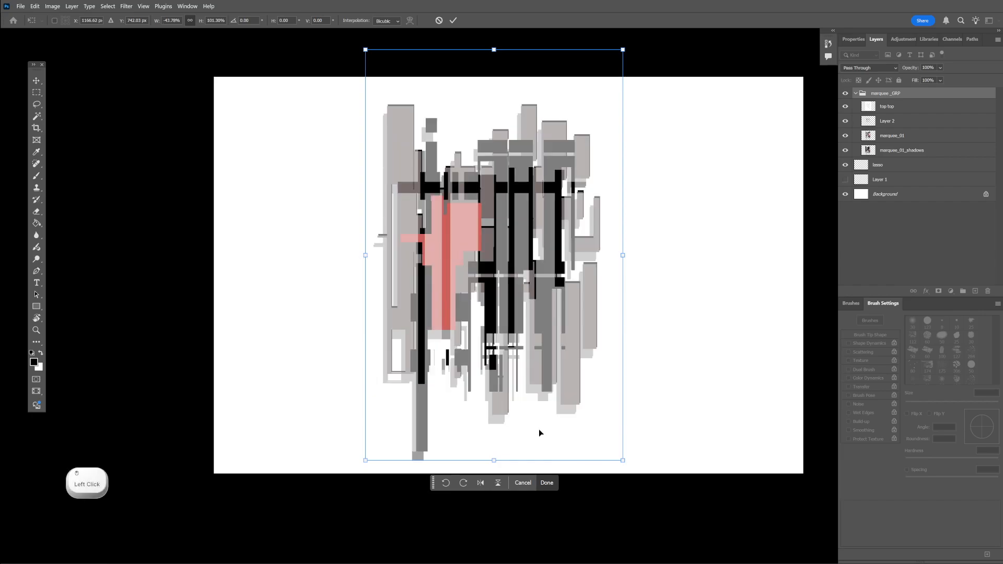
{"action": "key", "text": "ctrl+z"}
Apply the transform and move the narrowed marquee _GRP artwork horizontally to the left half of the canvas.
{"action": "key", "text": "Return"}
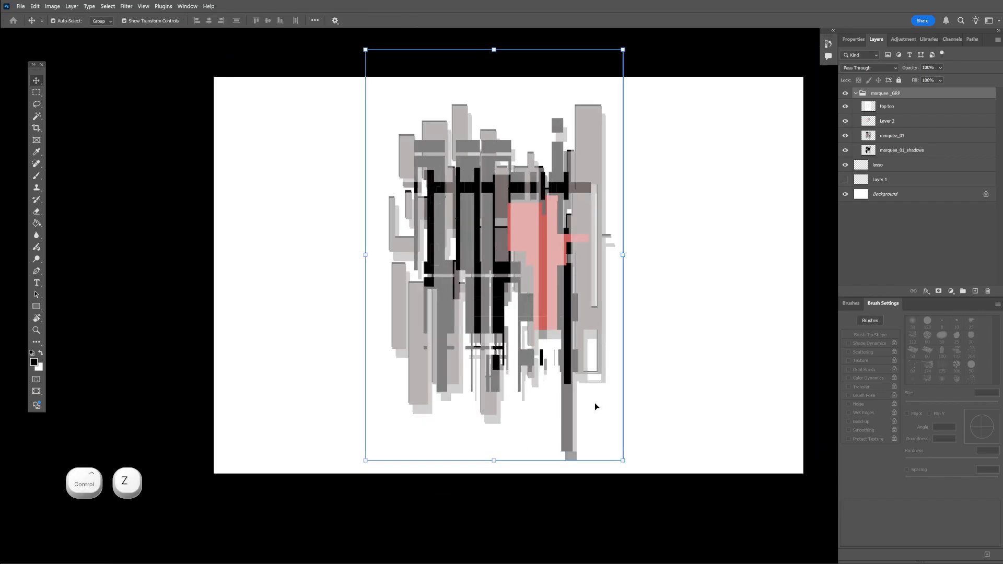
{"action": "left_click", "coordinate": [891, 104]}
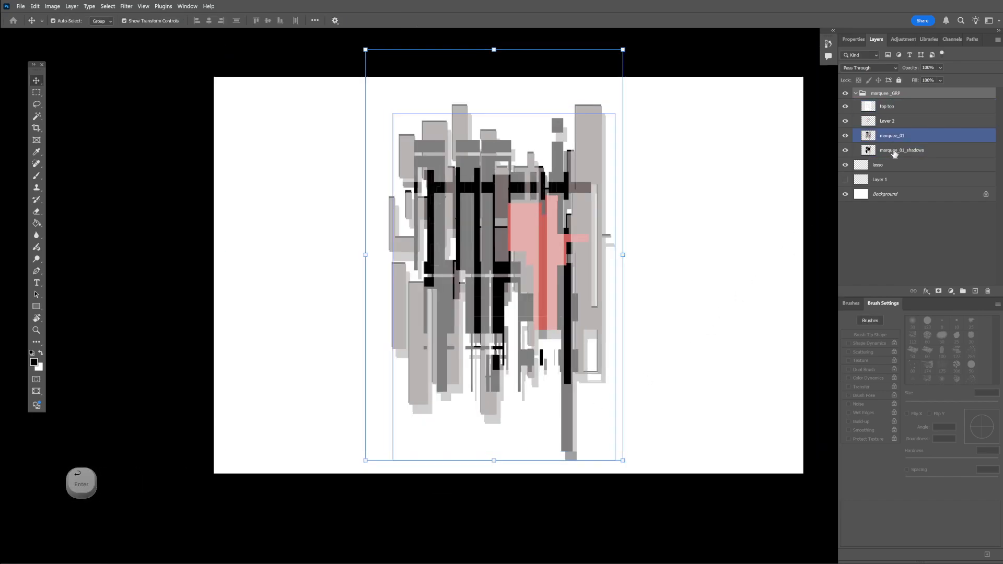
{"action": "left_click_drag", "start_coordinate": [539, 238], "coordinate": [421, 238]}
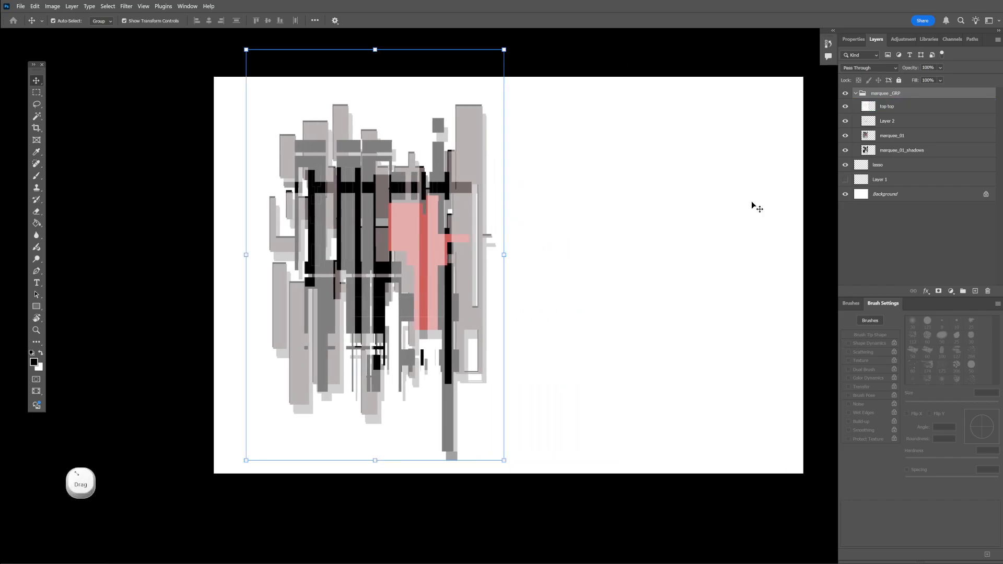
Duplicate the marquee _GRP group together with its layers and undo the duplication.
{"action": "left_click", "coordinate": [904, 151], "text": "shift"}
{"action": "left_click", "coordinate": [865, 98], "text": "shift"}
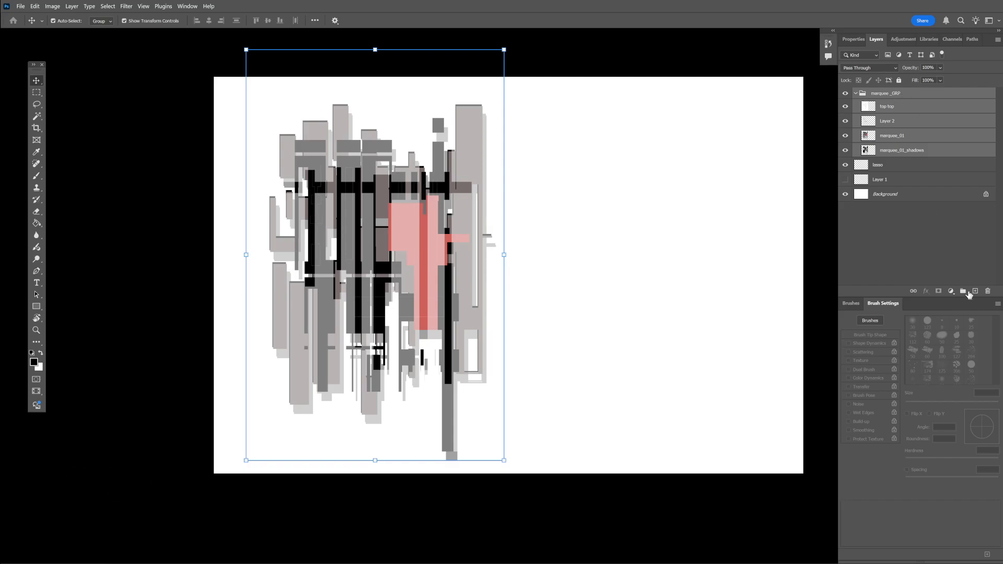
{"action": "left_click_drag", "start_coordinate": [895, 94], "coordinate": [977, 291]}
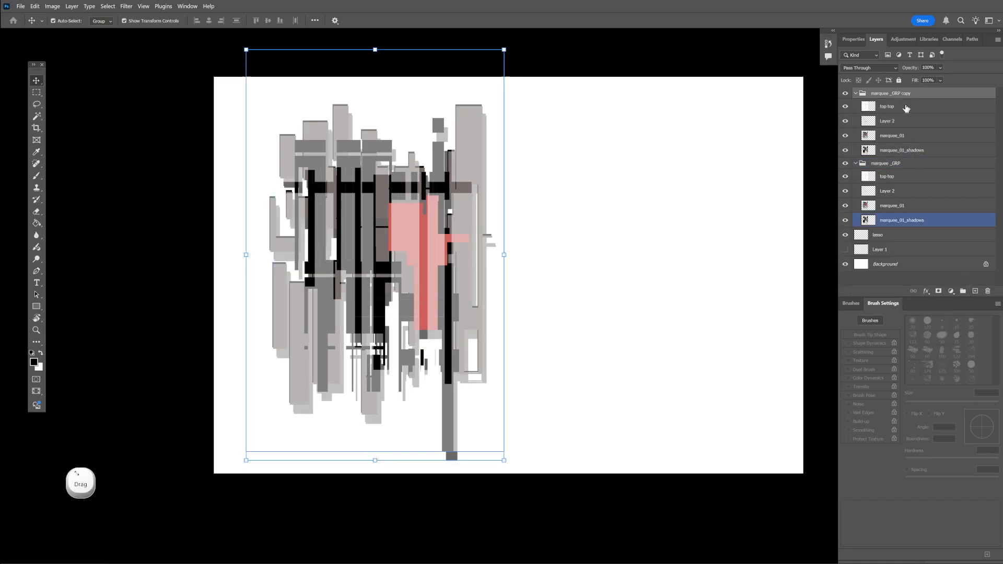
{"action": "left_click", "coordinate": [885, 108]}
{"action": "left_click", "coordinate": [886, 122]}
{"action": "left_click", "coordinate": [885, 137]}
{"action": "left_click", "coordinate": [889, 151]}
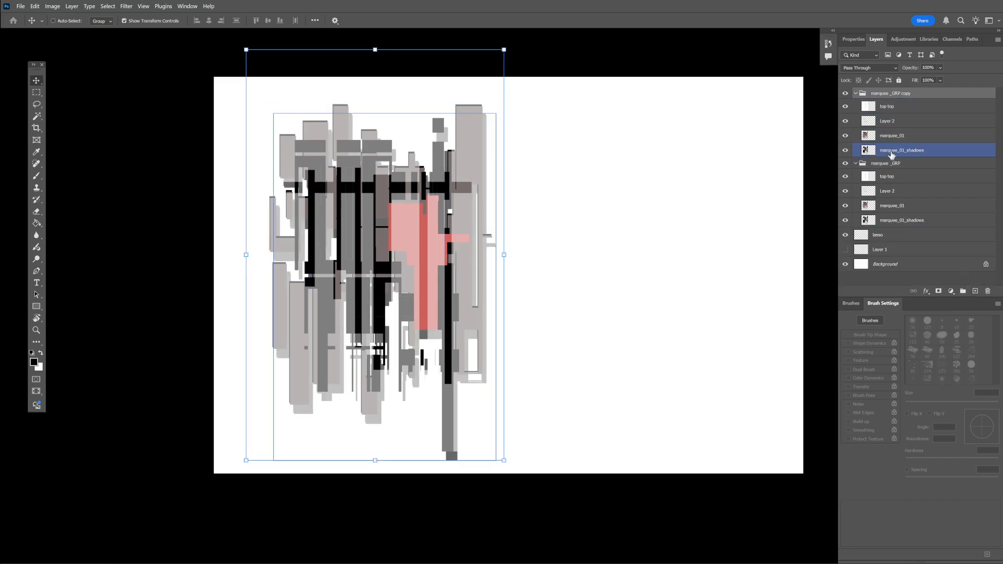
{"action": "key", "text": "ctrl+z"}
Duplicate the marquee _GRP group within digital_drawing_01.psd under the name marquee _GRP copy.
{"action": "right_click", "coordinate": [898, 94]}
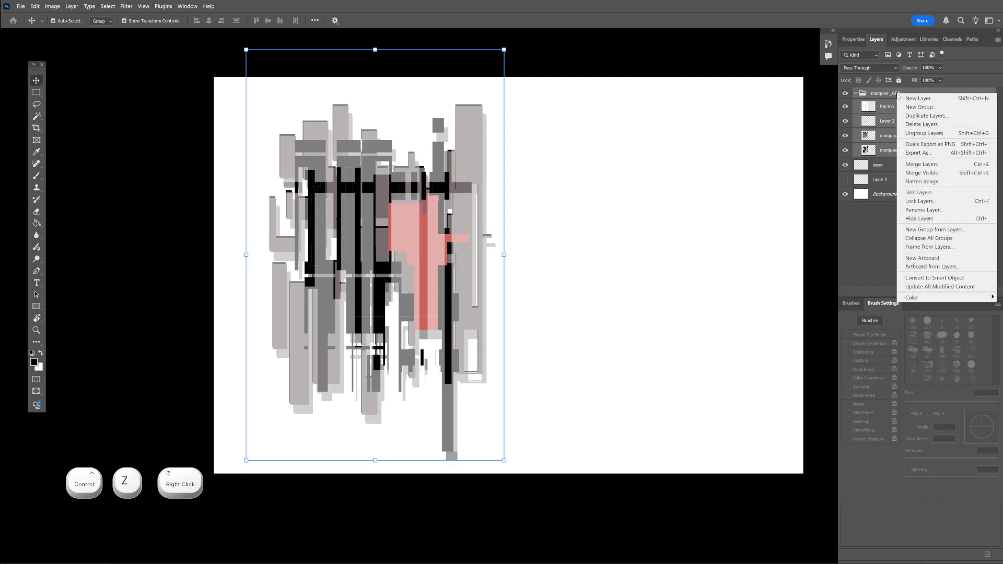
{"action": "left_click", "coordinate": [931, 116]}
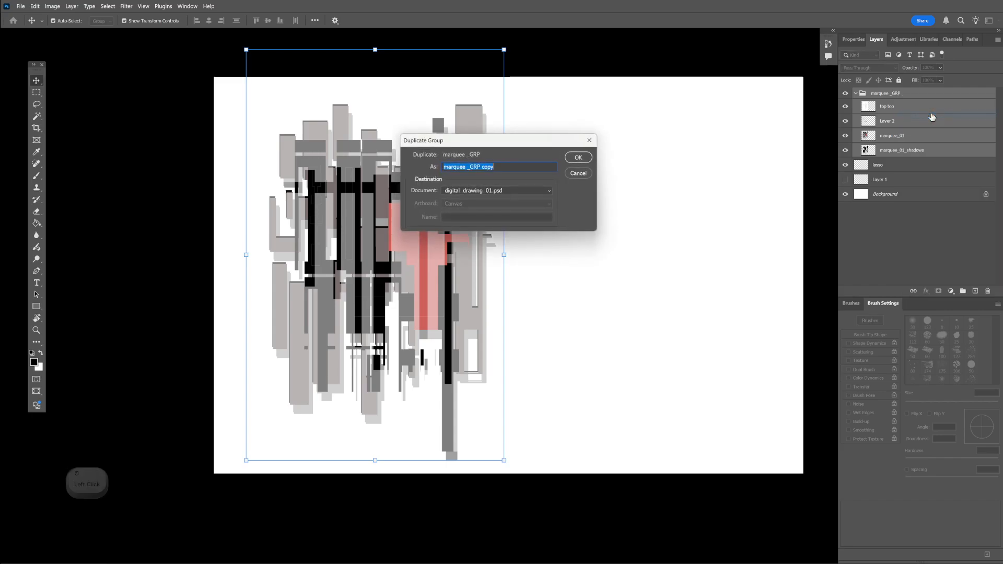
{"action": "left_click", "coordinate": [578, 158]}
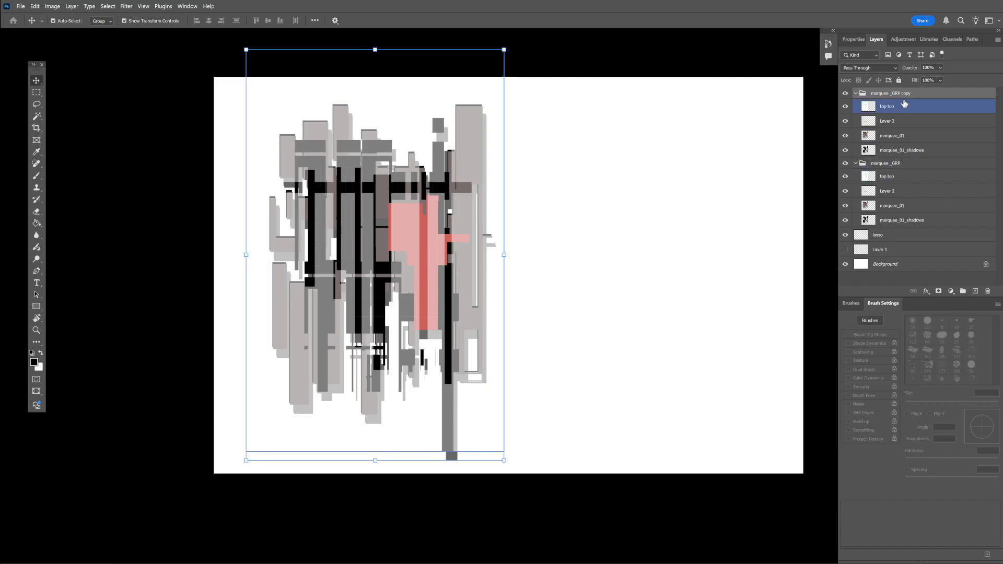
Select marquee _GRP copy with all its layers and move it to the right half of the canvas, beside the original.
{"action": "left_click", "coordinate": [907, 150]}
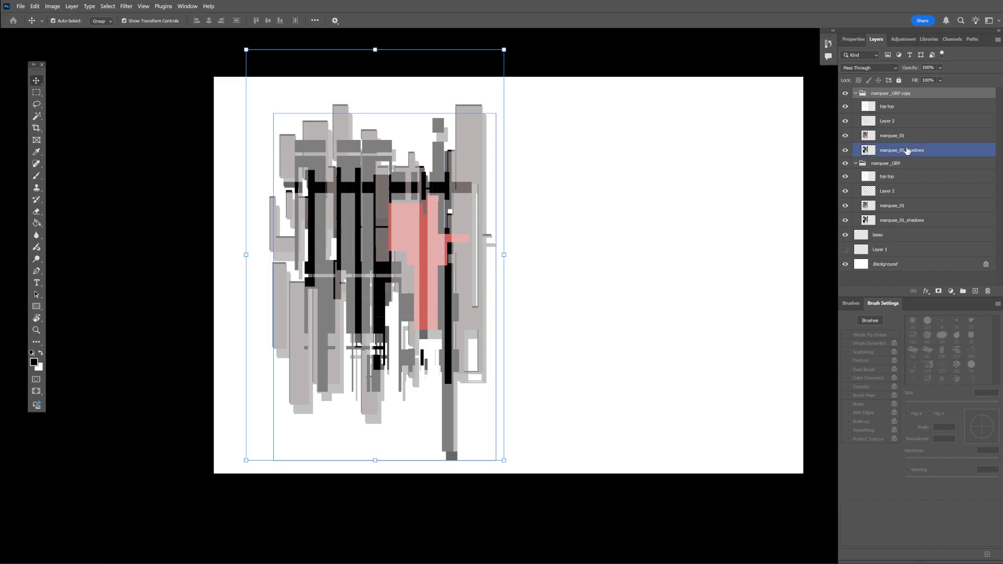
{"action": "left_click", "coordinate": [887, 106], "text": "shift"}
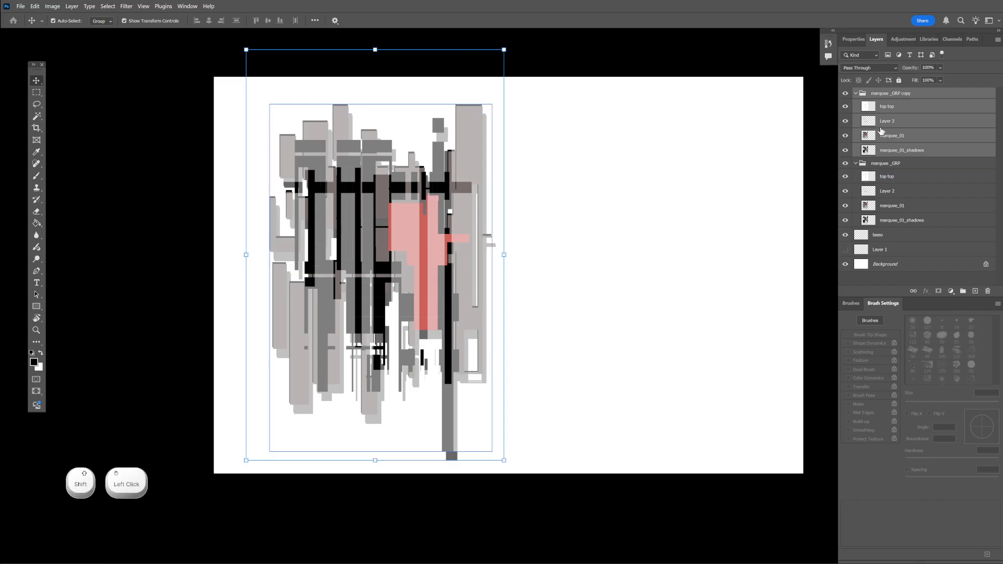
{"action": "left_click_drag", "start_coordinate": [351, 224], "coordinate": [613, 225]}
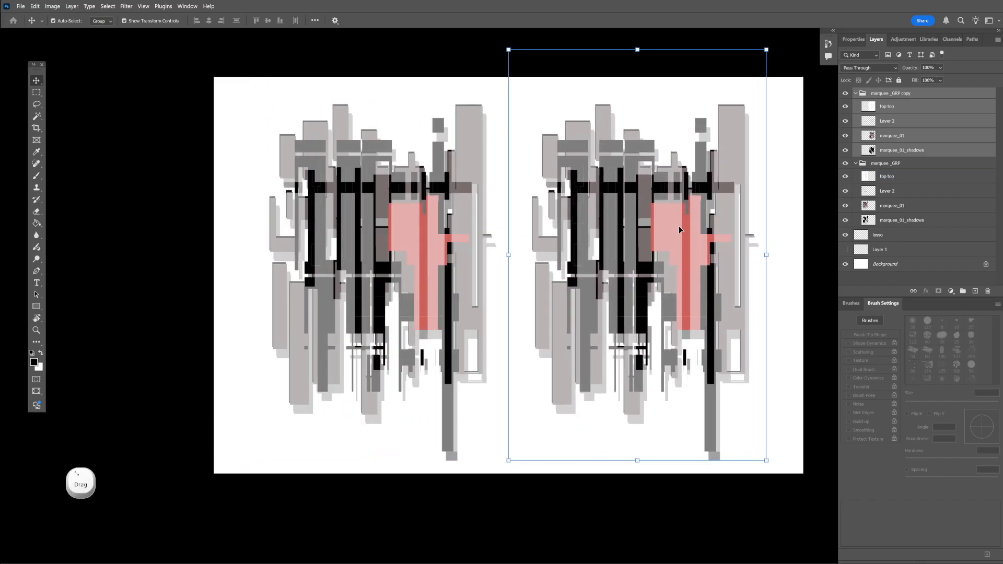
Flip marquee _GRP copy horizontally and move it inward until it mirrors the original artwork across a narrow central gap.
{"action": "right_click", "coordinate": [677, 231]}
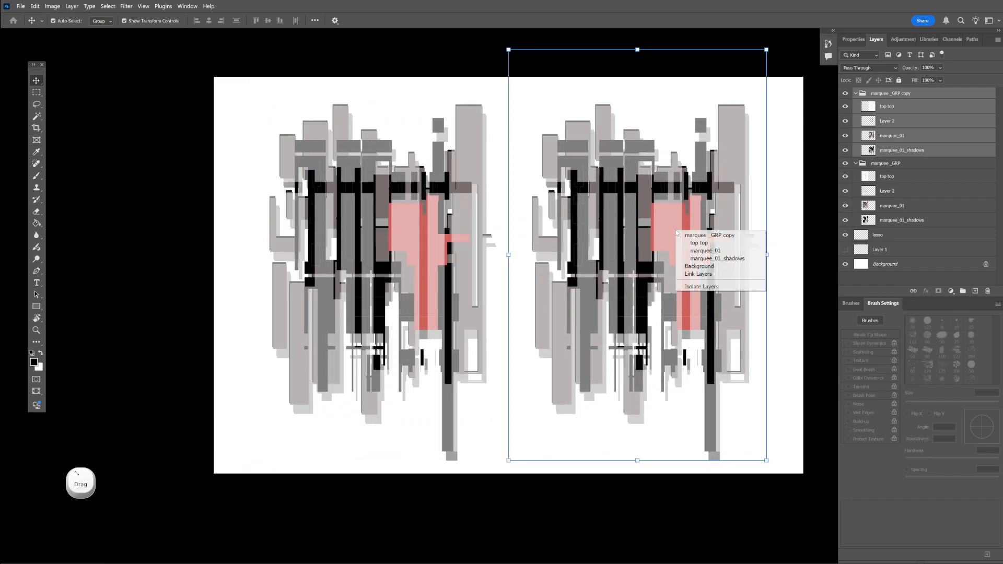
{"action": "left_click", "coordinate": [680, 200]}
{"action": "key", "text": "ctrl"}
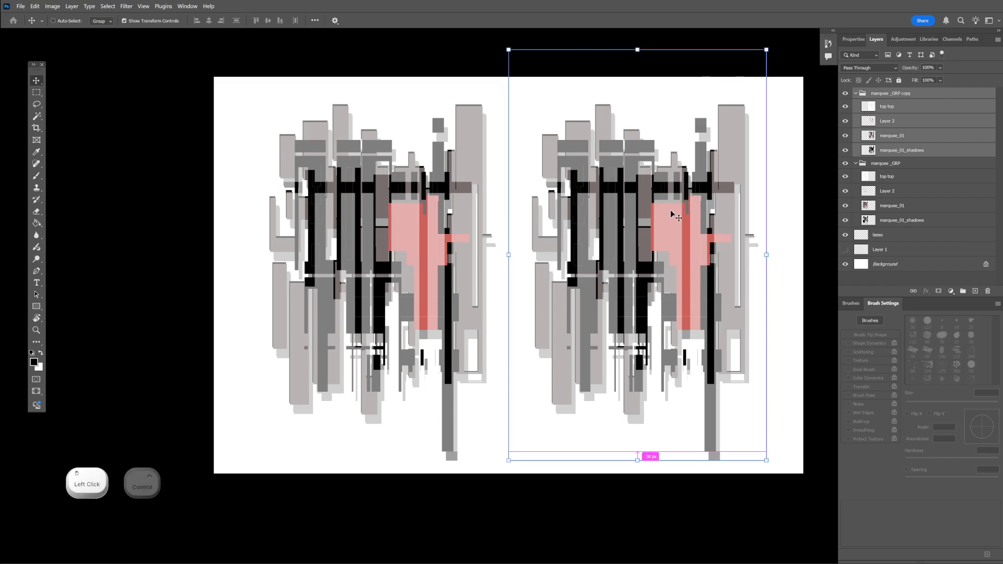
{"action": "key", "text": "ctrl+t"}
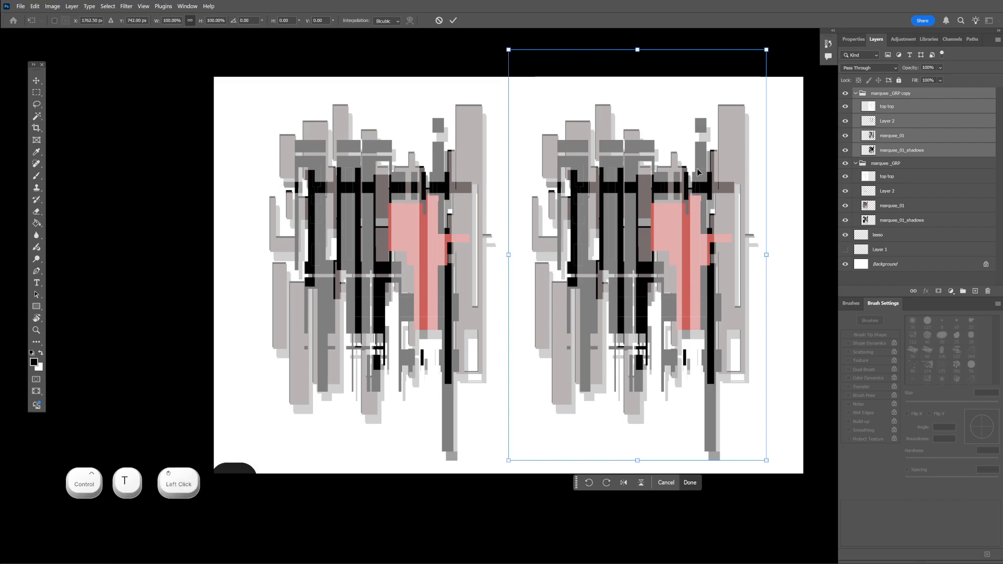
{"action": "right_click", "coordinate": [688, 210]}
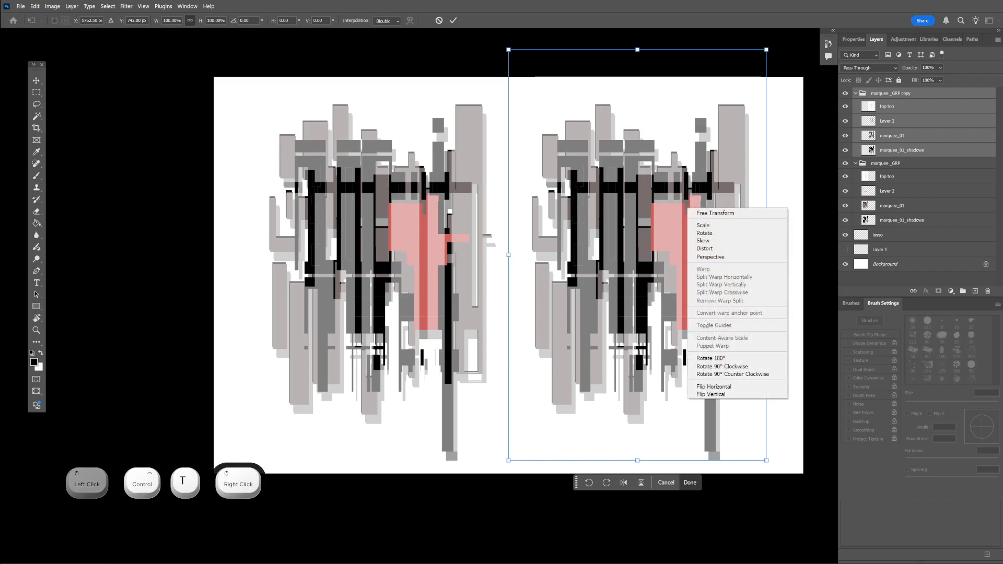
{"action": "left_click", "coordinate": [710, 386]}
{"action": "left_click_drag", "start_coordinate": [660, 263], "coordinate": [622, 269]}
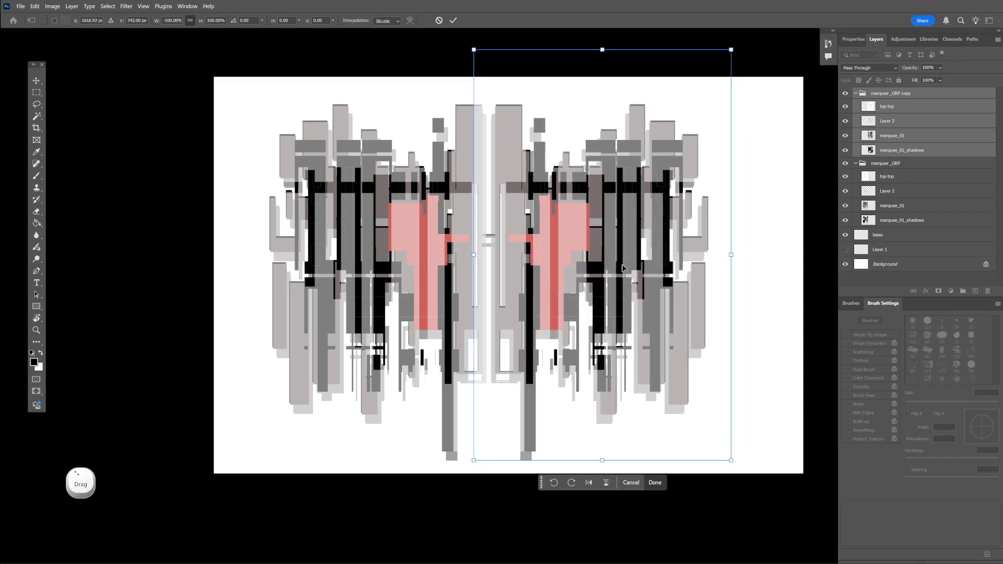
{"action": "key", "text": "Return"}
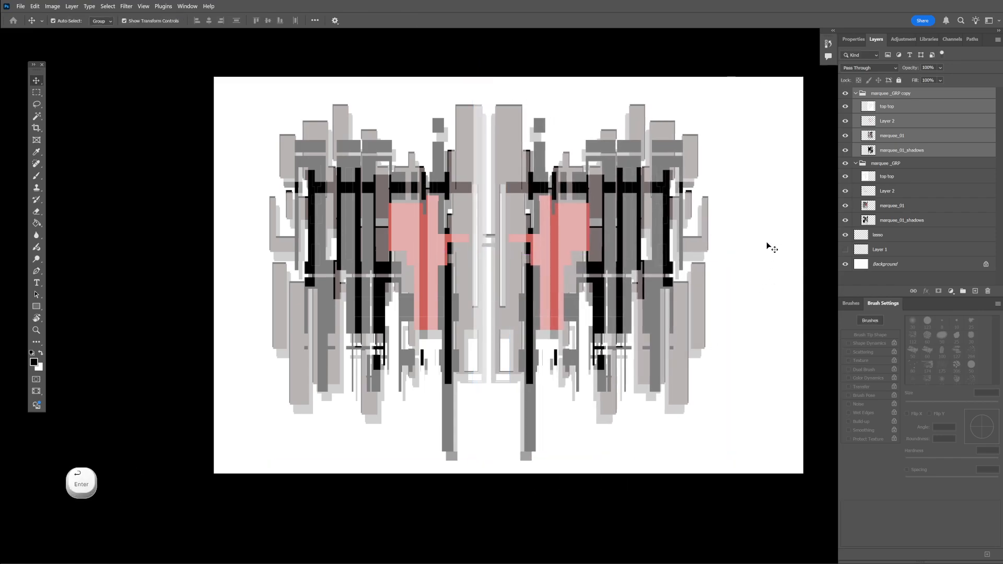
{"action": "left_click", "coordinate": [882, 107]}
{"action": "left_click", "coordinate": [335, 203]}
{"action": "left_click", "coordinate": [569, 194]}
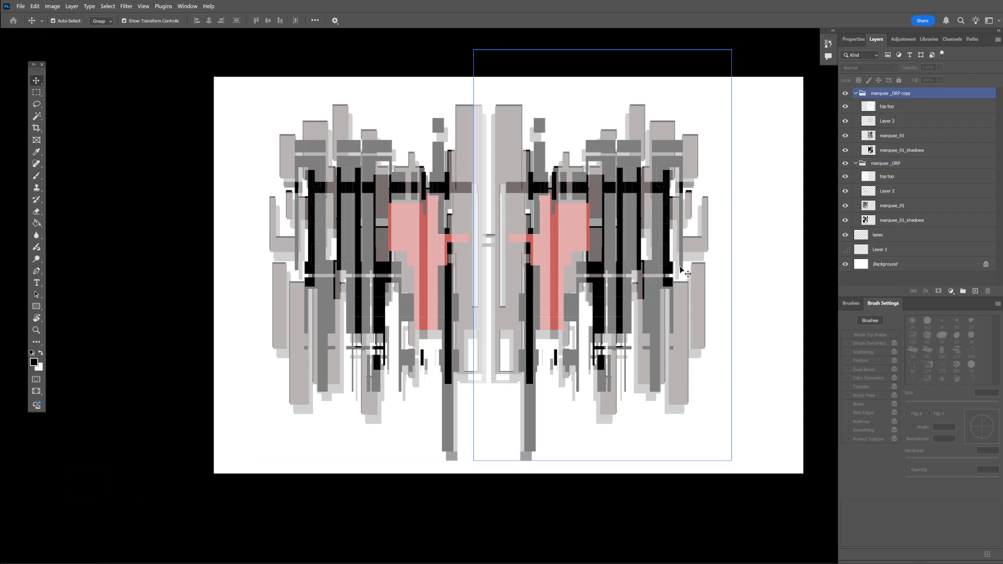
{"action": "left_click", "coordinate": [708, 255]}
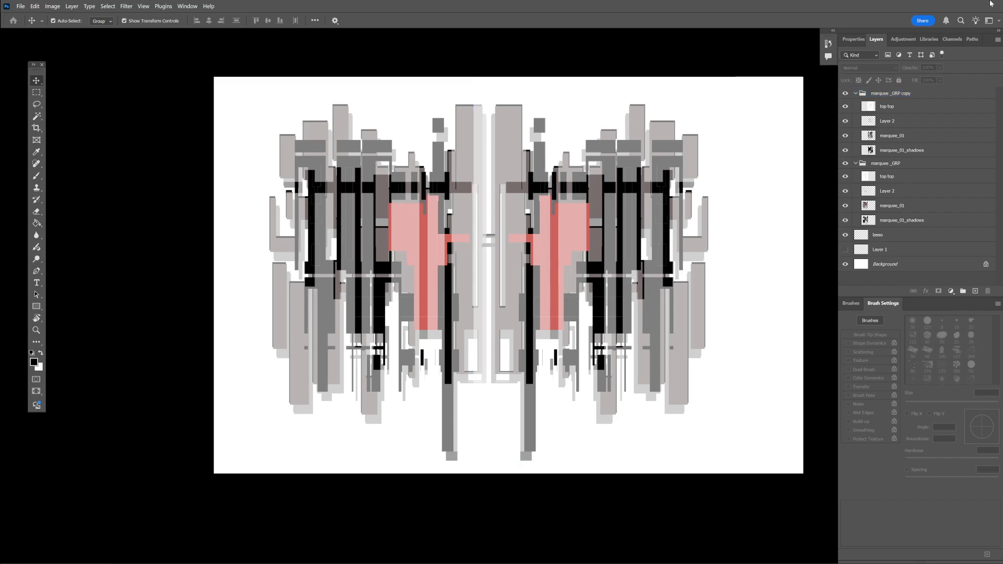
Select marquee _GRP copy and marquee _GRP with all their layers and combine them into a new parent group.
{"action": "left_click", "coordinate": [918, 94]}
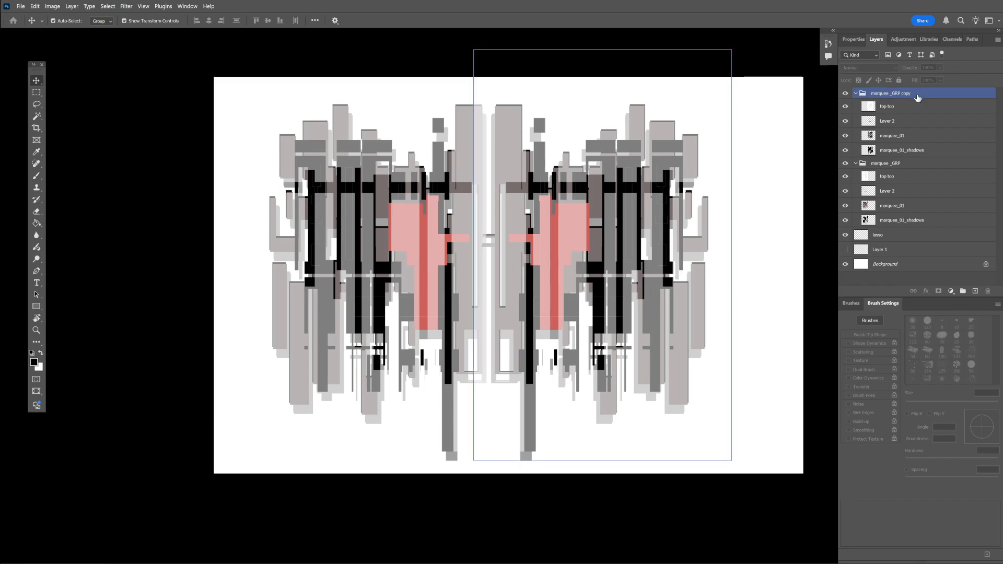
{"action": "left_click", "coordinate": [918, 97]}
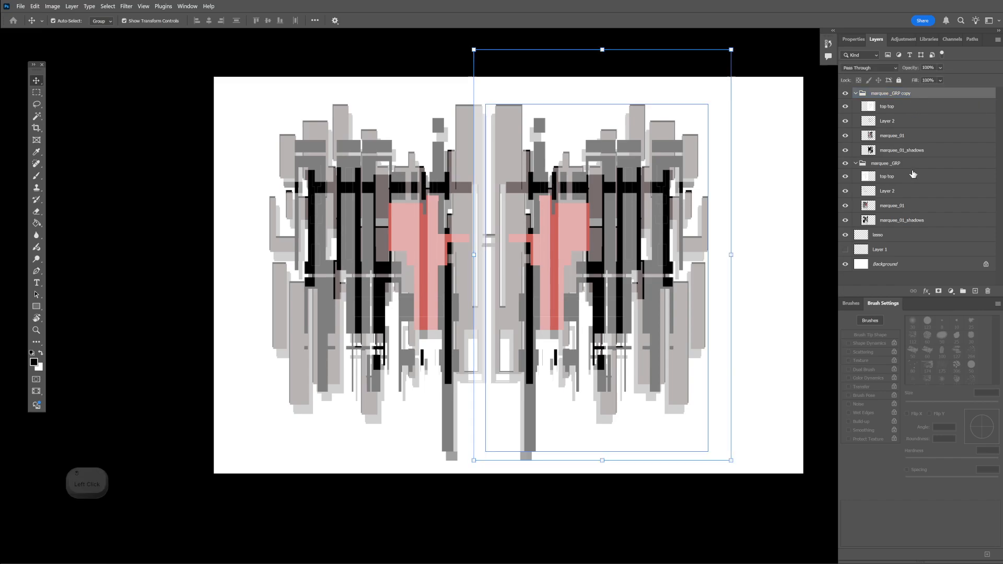
{"action": "left_click", "coordinate": [901, 220]}
{"action": "left_click", "coordinate": [855, 93]}
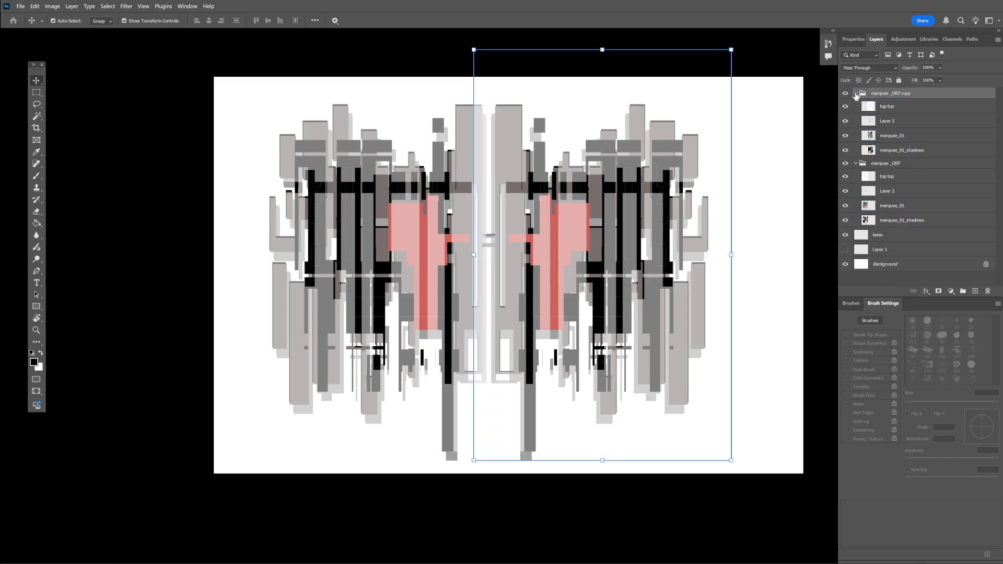
{"action": "left_click", "coordinate": [855, 105]}
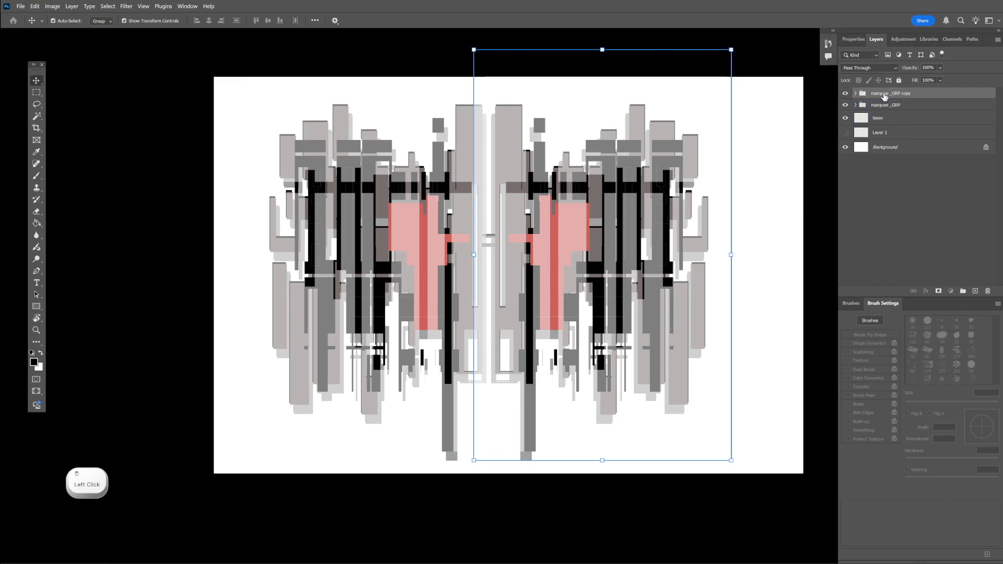
{"action": "left_click", "coordinate": [855, 93]}
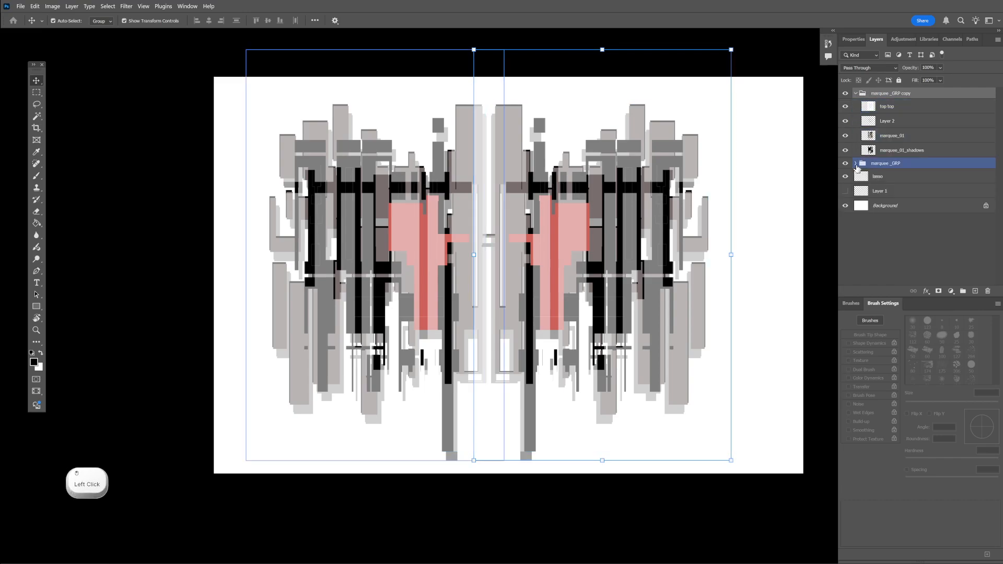
{"action": "left_click", "coordinate": [855, 163]}
{"action": "left_click", "coordinate": [901, 220]}
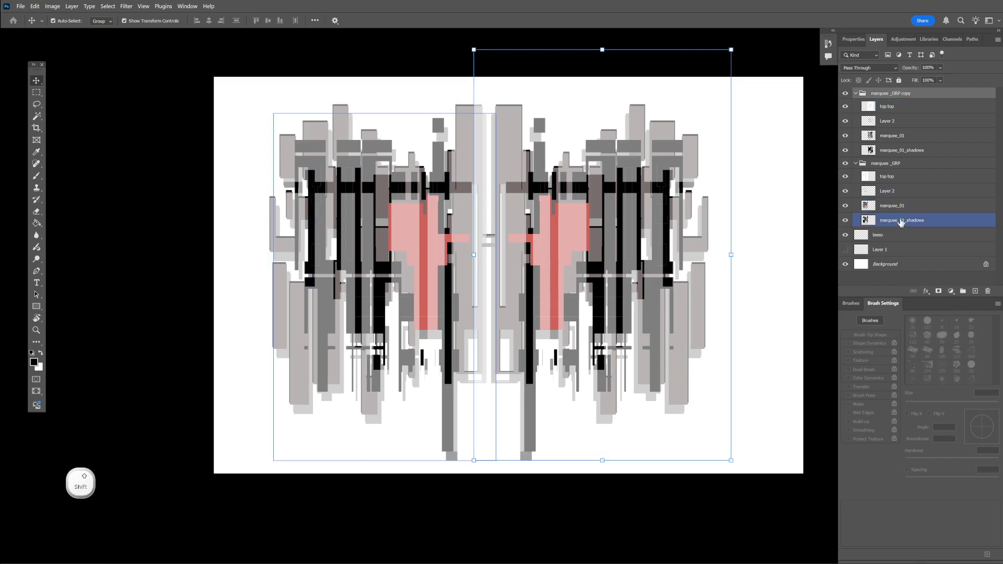
{"action": "left_click", "coordinate": [901, 220], "text": "shift"}
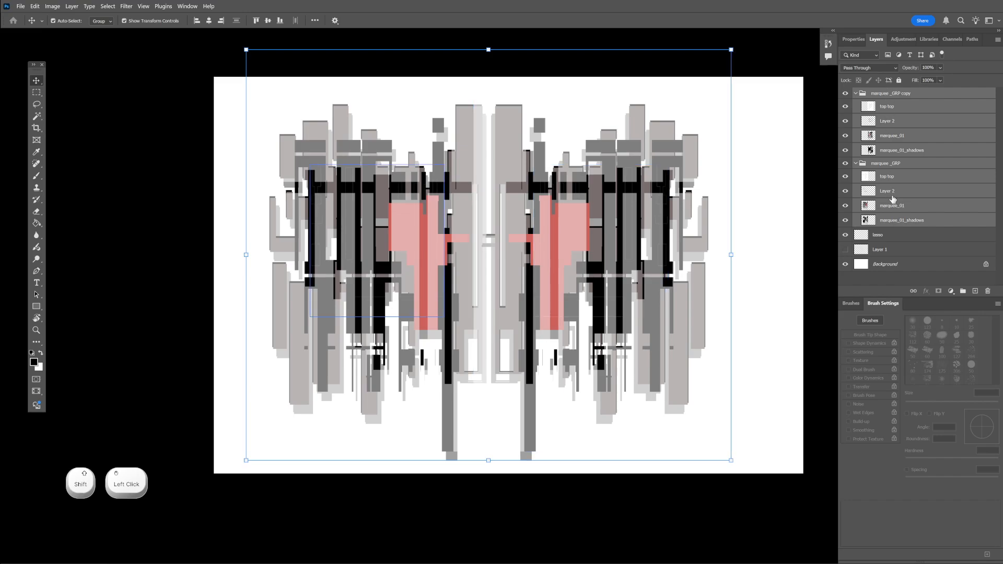
{"action": "key", "text": "ctrl+g"}
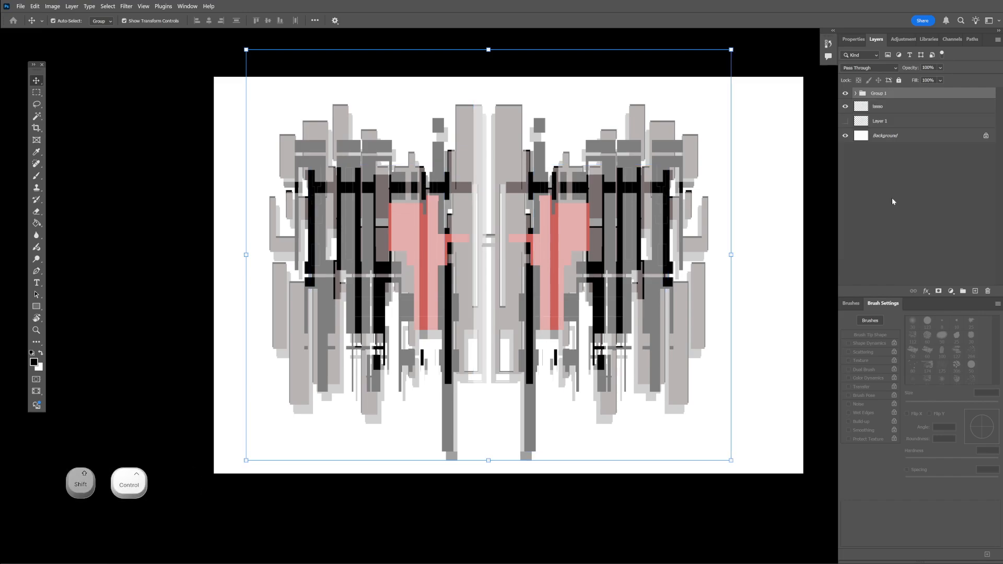
Expand the new parent group and examine the two marquee groups nested inside it.
{"action": "left_click", "coordinate": [855, 93]}
{"action": "left_click", "coordinate": [863, 105]}
{"action": "left_click", "coordinate": [863, 116]}
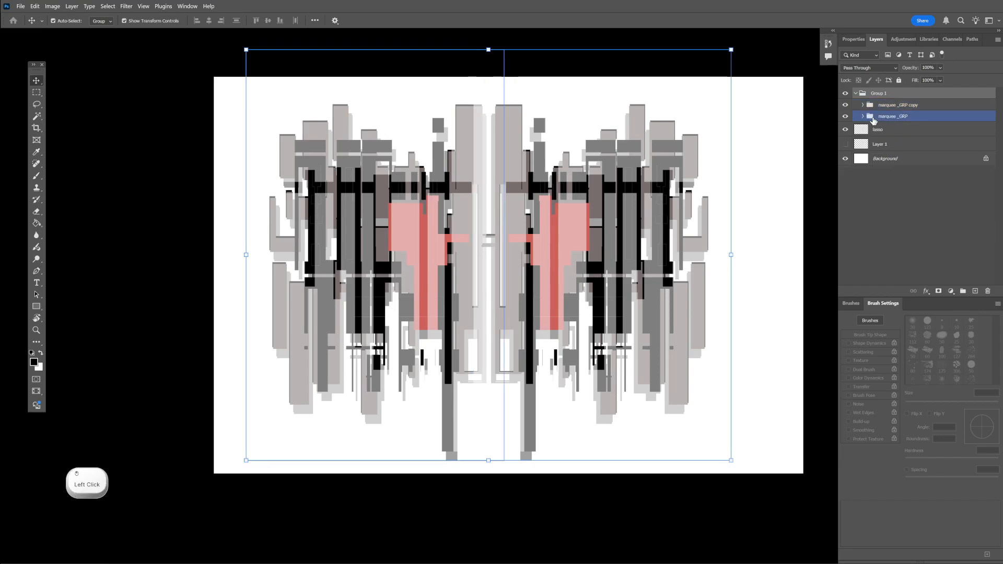
{"action": "left_click", "coordinate": [871, 105]}
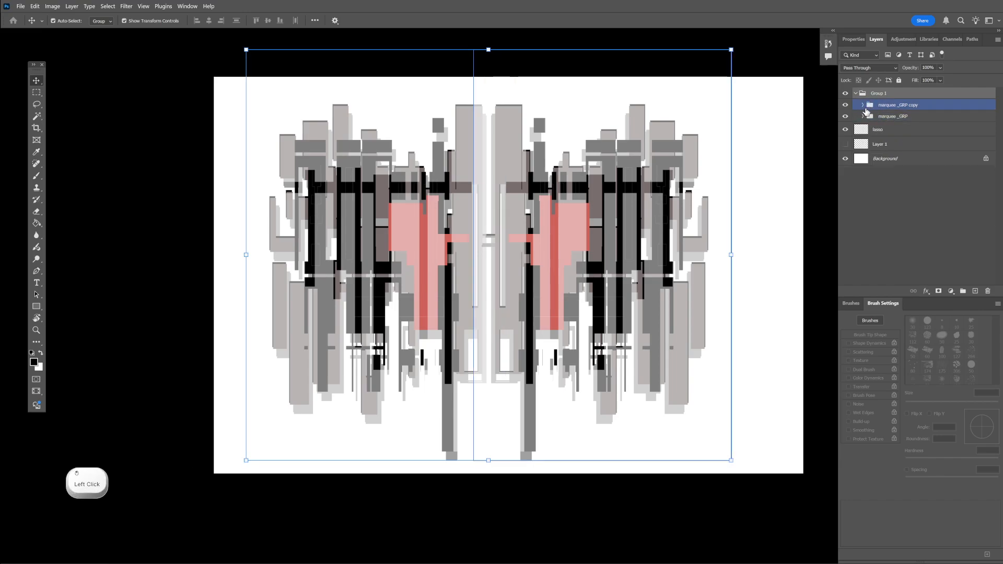
{"action": "left_click", "coordinate": [863, 105]}
{"action": "left_click", "coordinate": [890, 132]}
{"action": "left_click", "coordinate": [871, 105]}
{"action": "left_click", "coordinate": [863, 105]}
{"action": "left_click", "coordinate": [867, 115]}
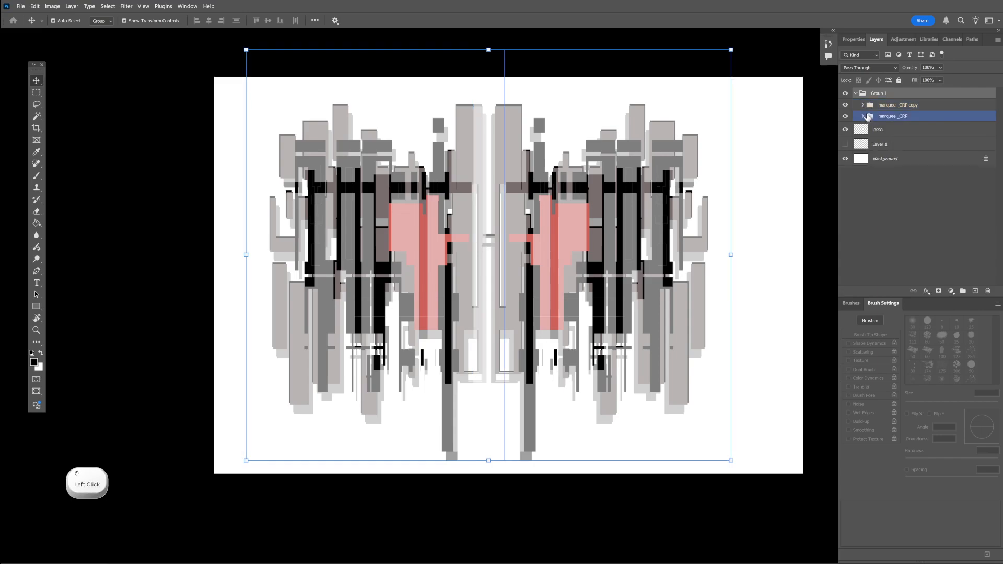
{"action": "left_click", "coordinate": [873, 105]}
Rename the parent group of both marquee groups as marquee_GRP_A.
{"action": "left_click", "coordinate": [880, 94]}
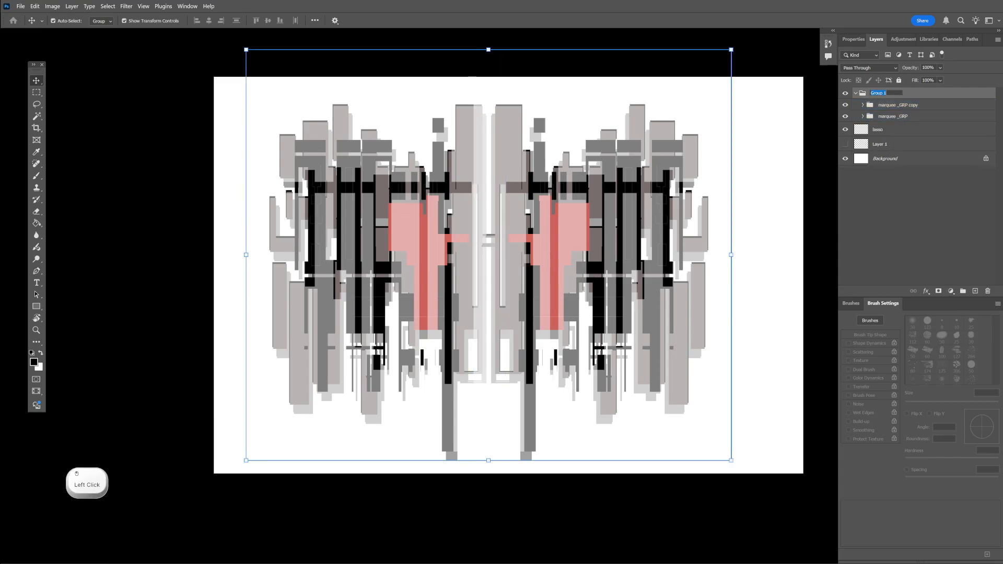
{"action": "type", "text": "margqw"}
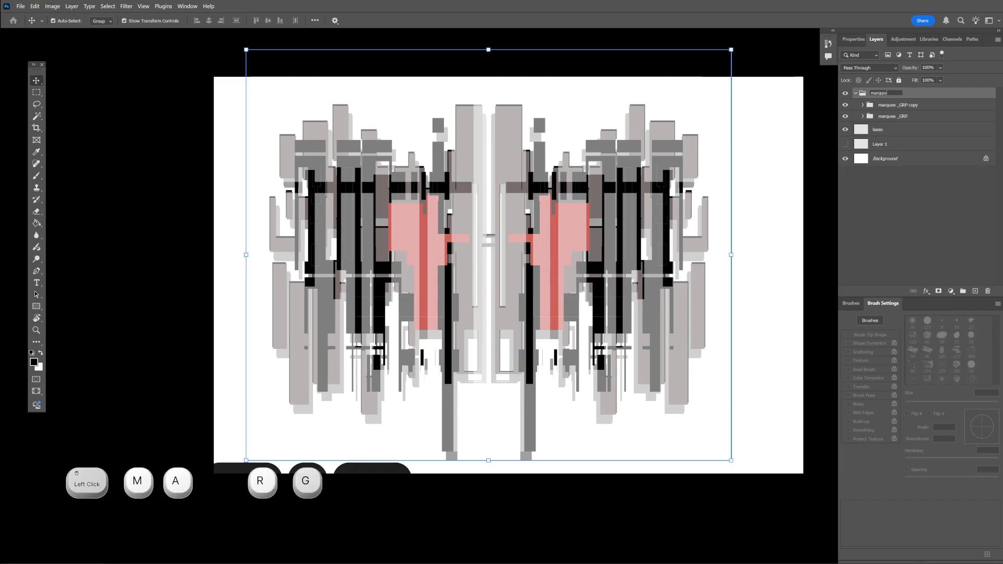
{"action": "key", "text": "BackSpace"}
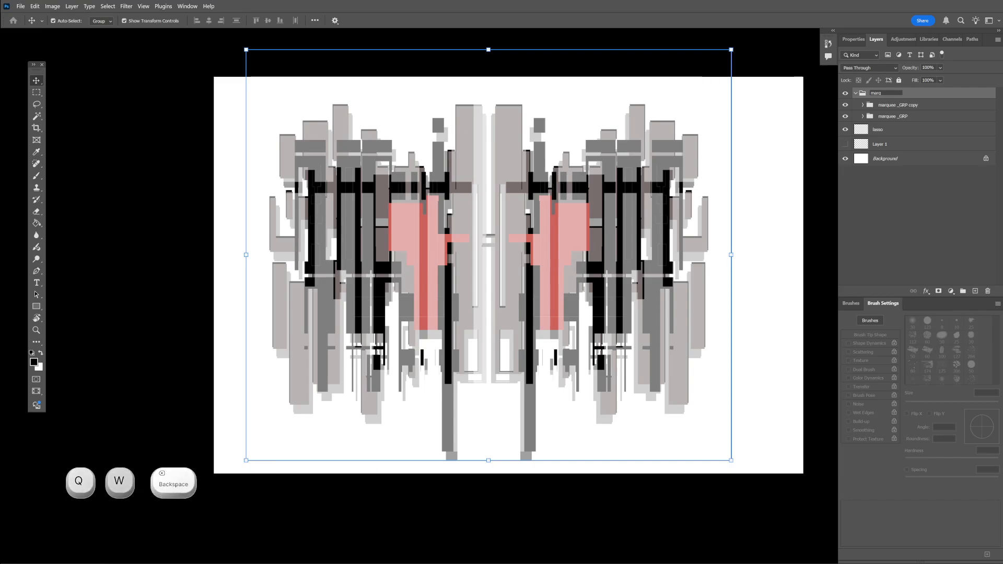
{"action": "key", "text": "BackSpace"}
{"action": "type", "text": "uee"}
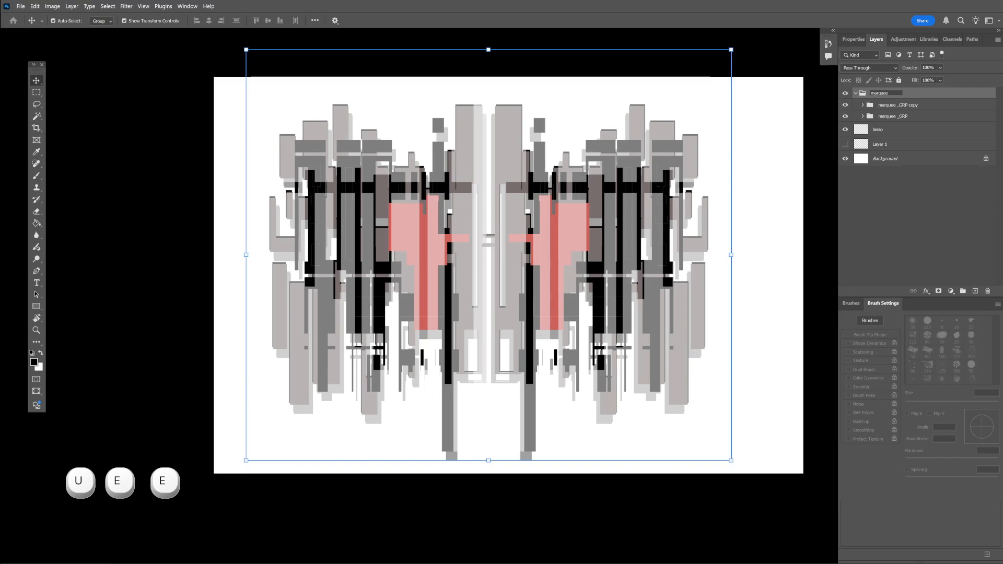
{"action": "type", "text": "_GRP_A"}
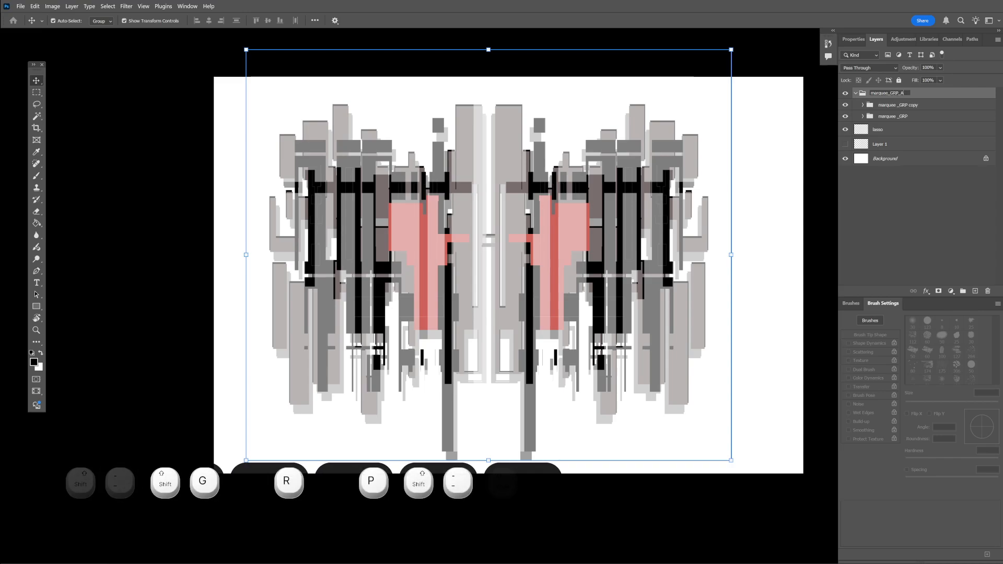
{"action": "left_click", "coordinate": [899, 103]}
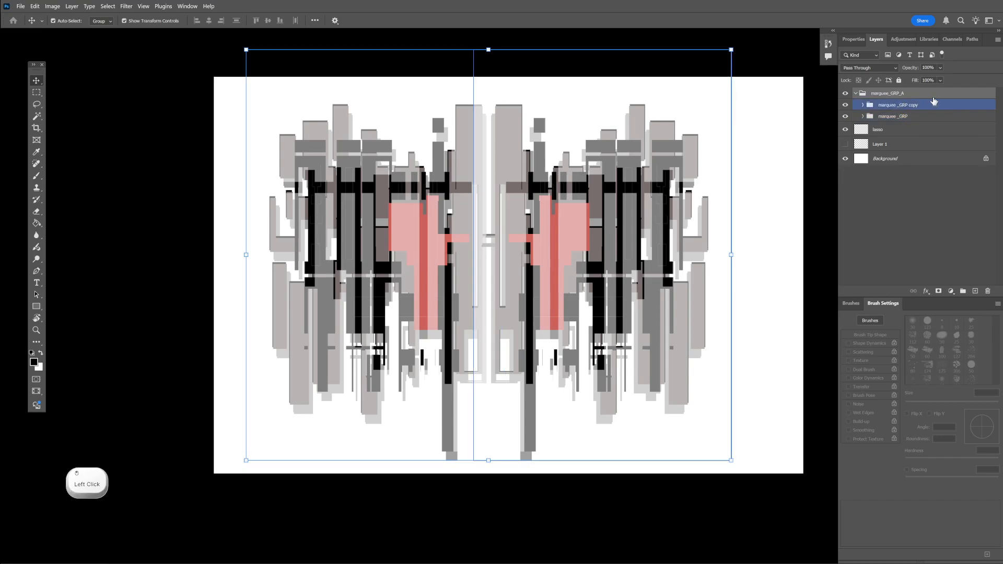
Hide marquee_GRP_A together with both nested marquee groups and make the lasso layer active.
{"action": "left_click", "coordinate": [869, 98]}
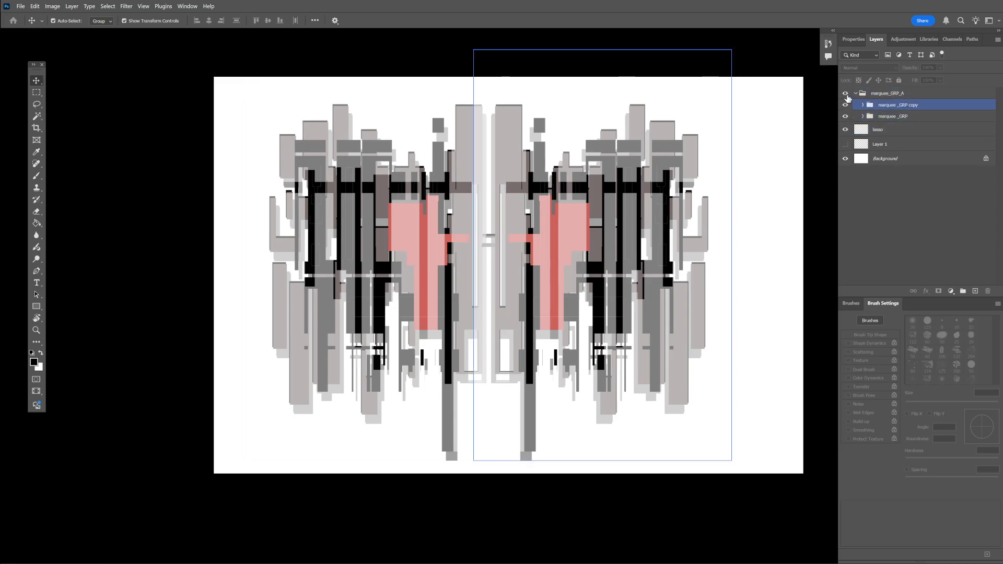
{"action": "left_click_drag", "start_coordinate": [845, 94], "coordinate": [842, 112]}
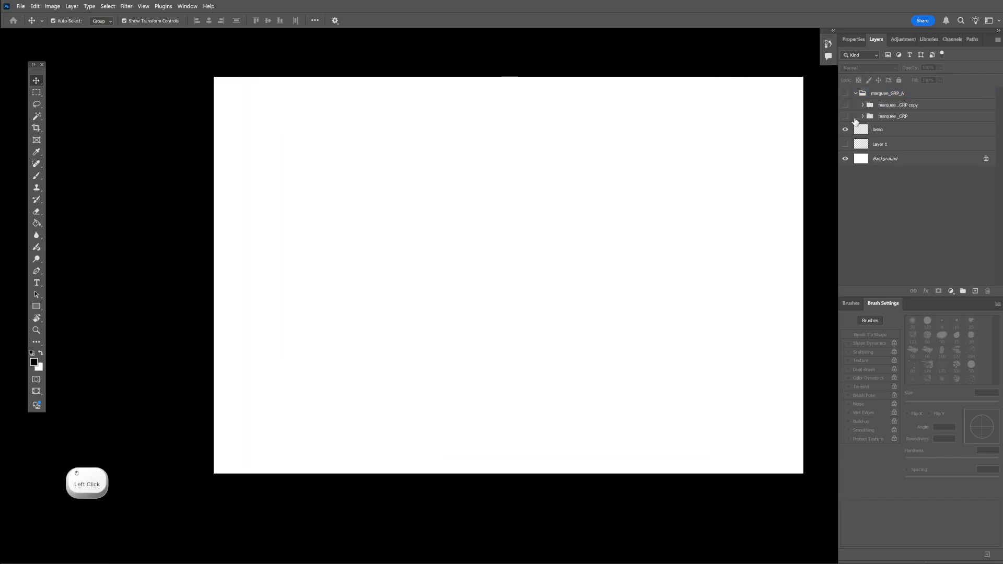
{"action": "left_click", "coordinate": [888, 131]}
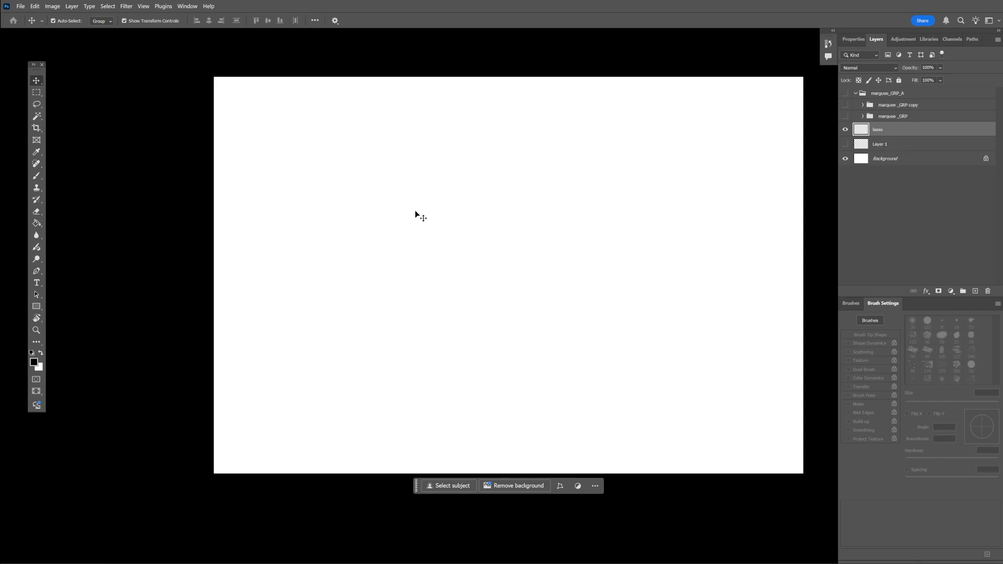
Activate the standard Lasso Tool among the lasso tool variants.
{"action": "key", "text": "l"}
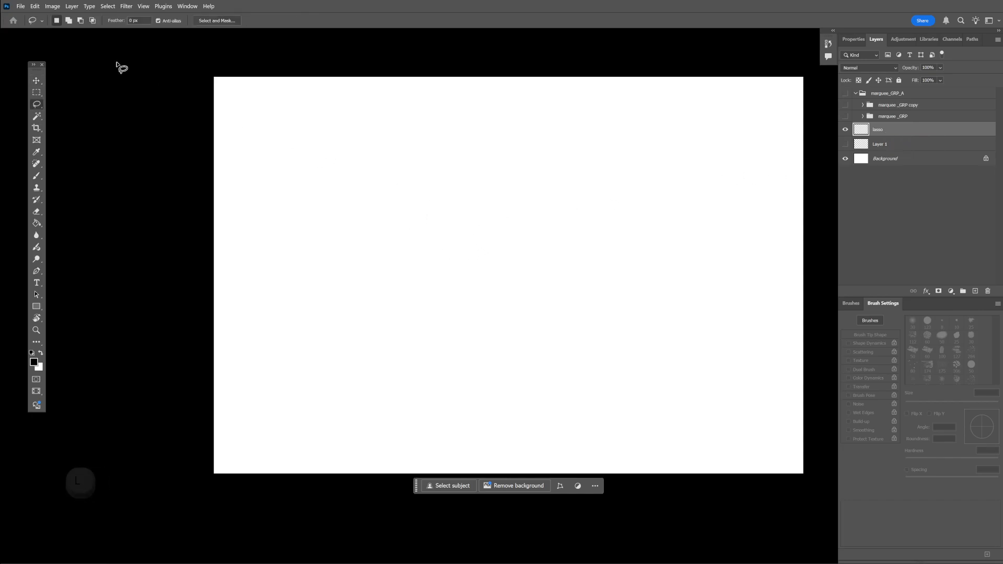
{"action": "left_click_drag", "start_coordinate": [36, 104], "coordinate": [77, 106]}
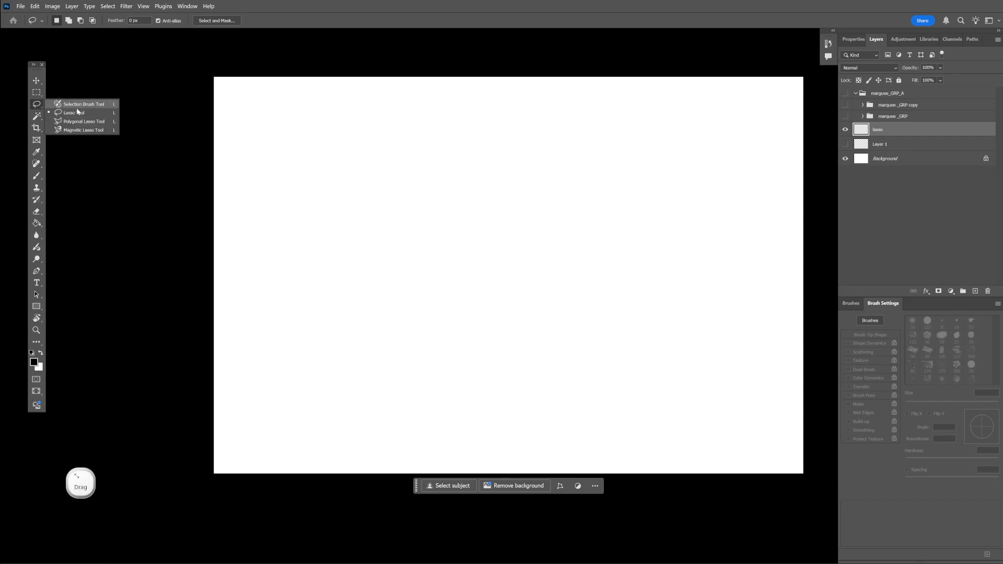
{"action": "mouse_move", "coordinate": [78, 114]}
{"action": "left_mouse_down"}
{"action": "mouse_move", "coordinate": [78, 130]}
{"action": "mouse_move", "coordinate": [78, 112]}
{"action": "left_mouse_up"}
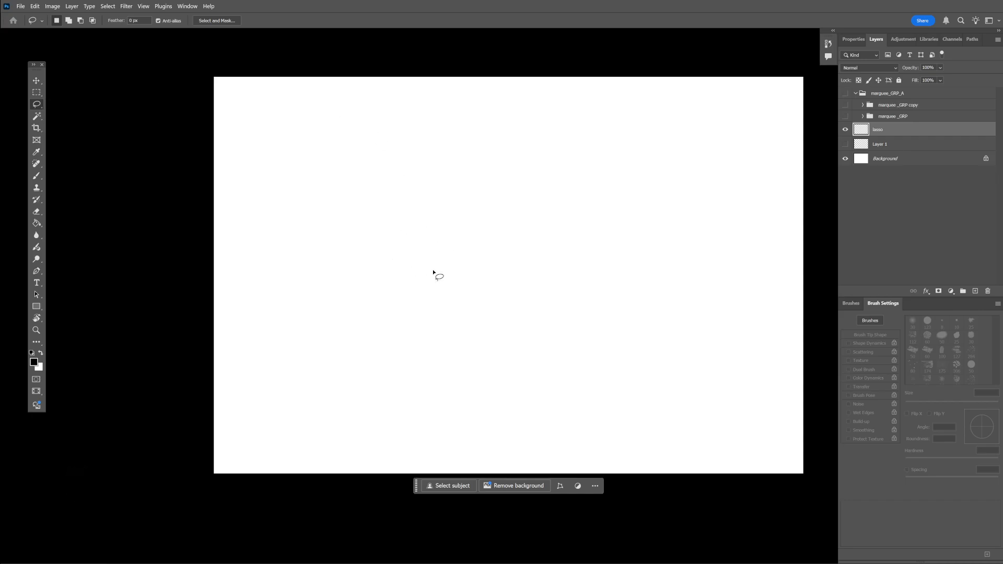
Put the lasso layer into a new group named lasso_GRP_A.
{"action": "left_click", "coordinate": [907, 129]}
{"action": "key", "text": "ctrl+g"}
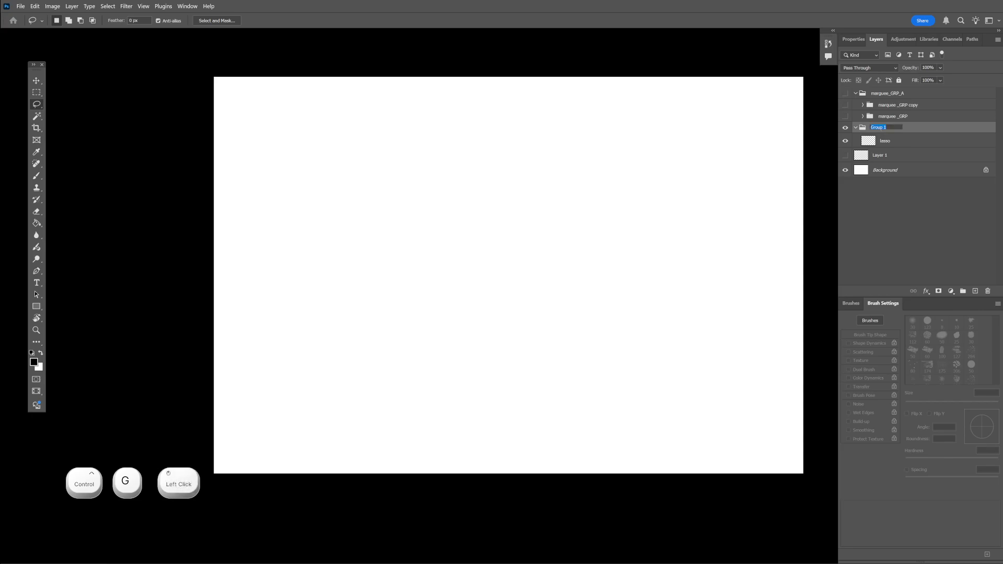
{"action": "type", "text": "lasso"}
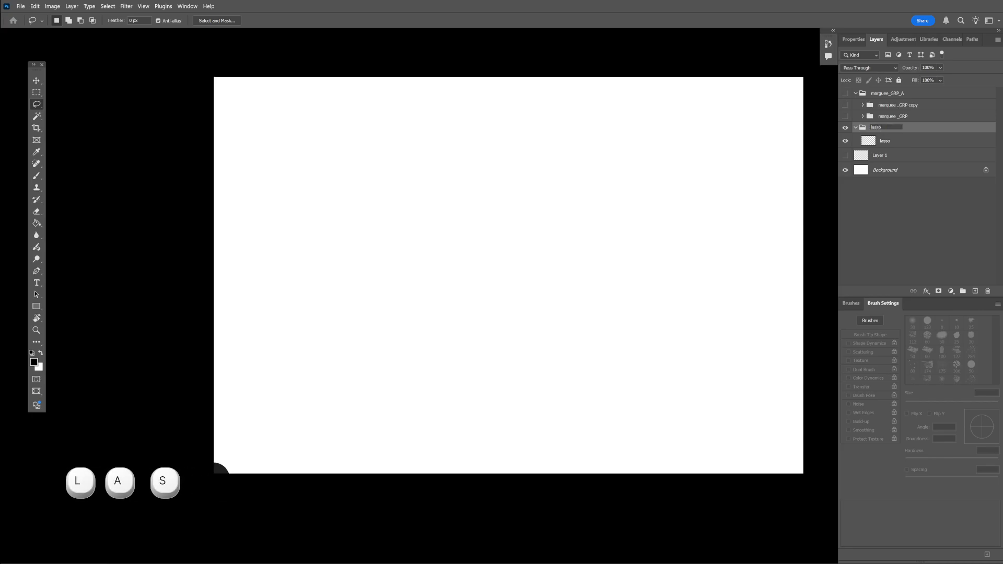
{"action": "type", "text": "_GRP"}
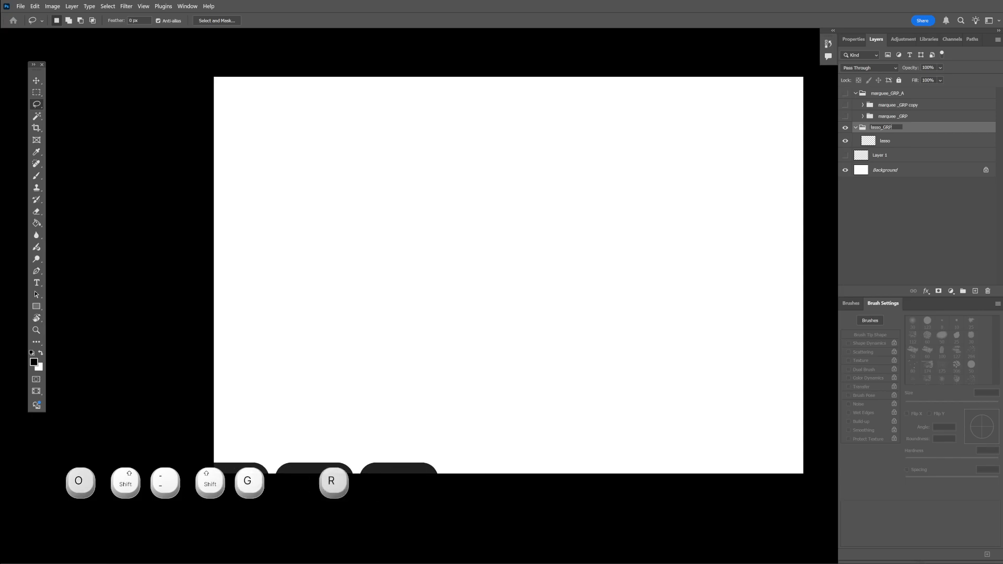
{"action": "type", "text": "_A"}
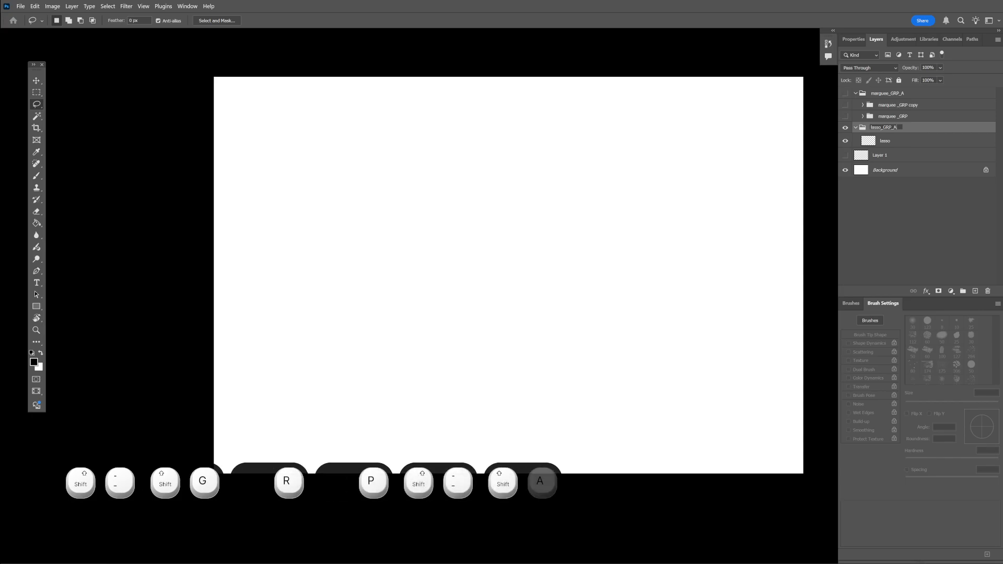
Duplicate the lasso layer twice inside lasso_GRP_A and make the original lasso layer active.
{"action": "key", "text": "Return"}
{"action": "left_click", "coordinate": [887, 142]}
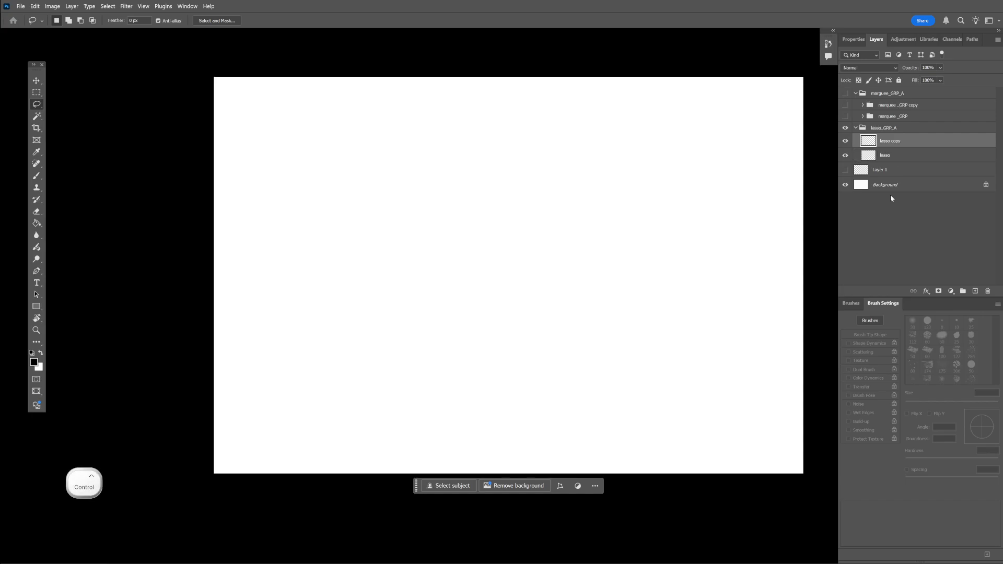
{"action": "key", "text": "ctrl+j"}
{"action": "key", "text": "ctrl+j"}
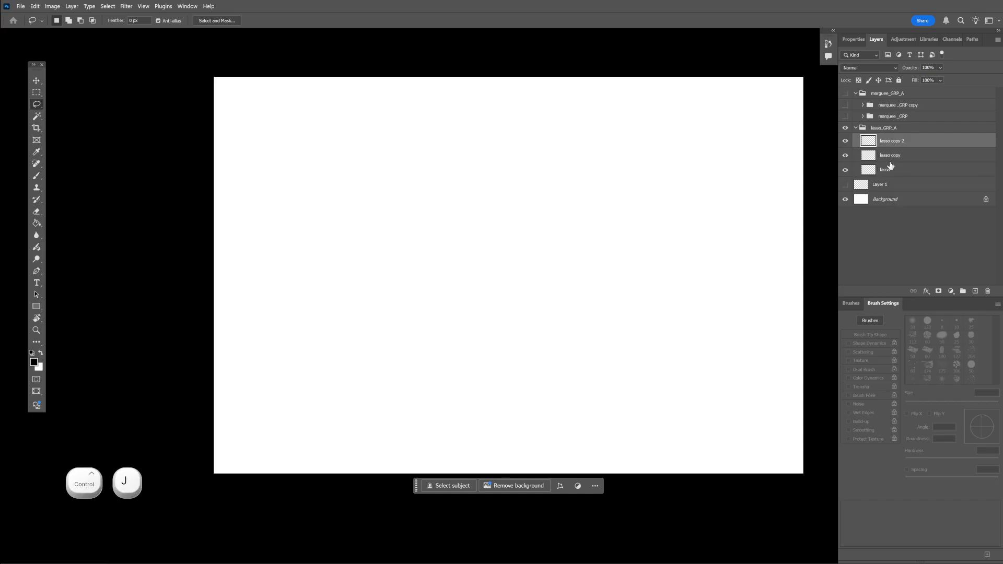
{"action": "left_click", "coordinate": [891, 166]}
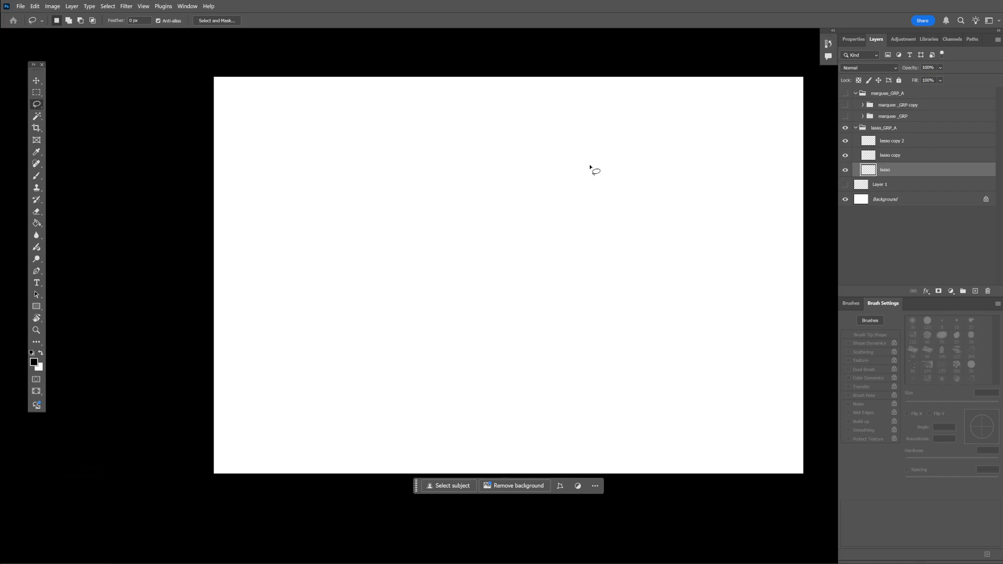
{"action": "left_click", "coordinate": [34, 363]}
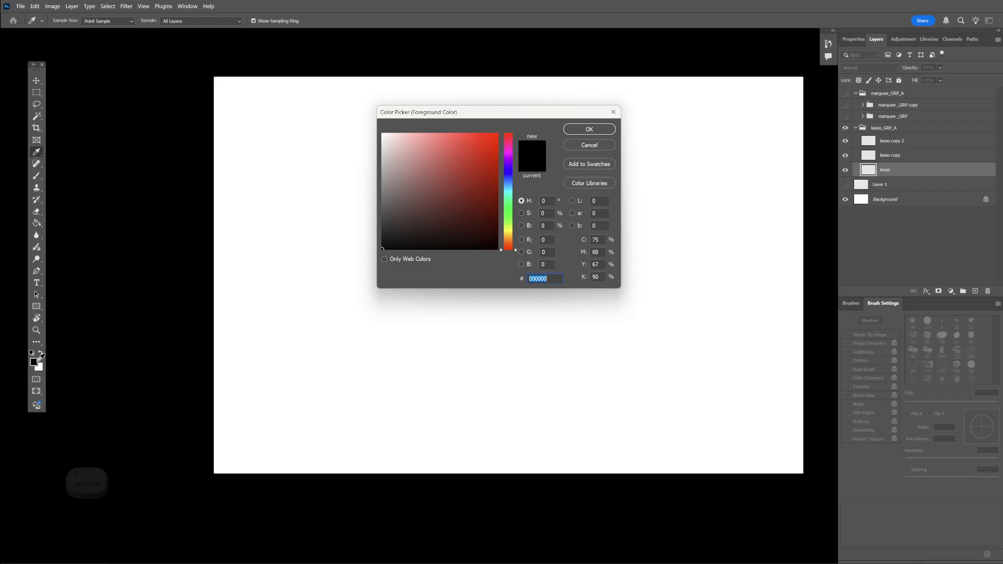
{"action": "left_click", "coordinate": [583, 146]}
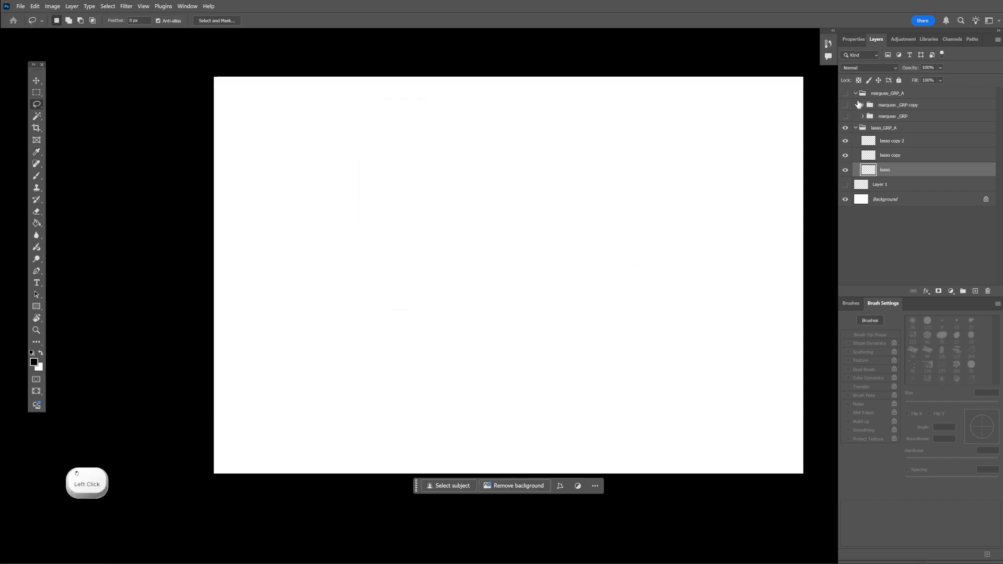
{"action": "left_click", "coordinate": [845, 117]}
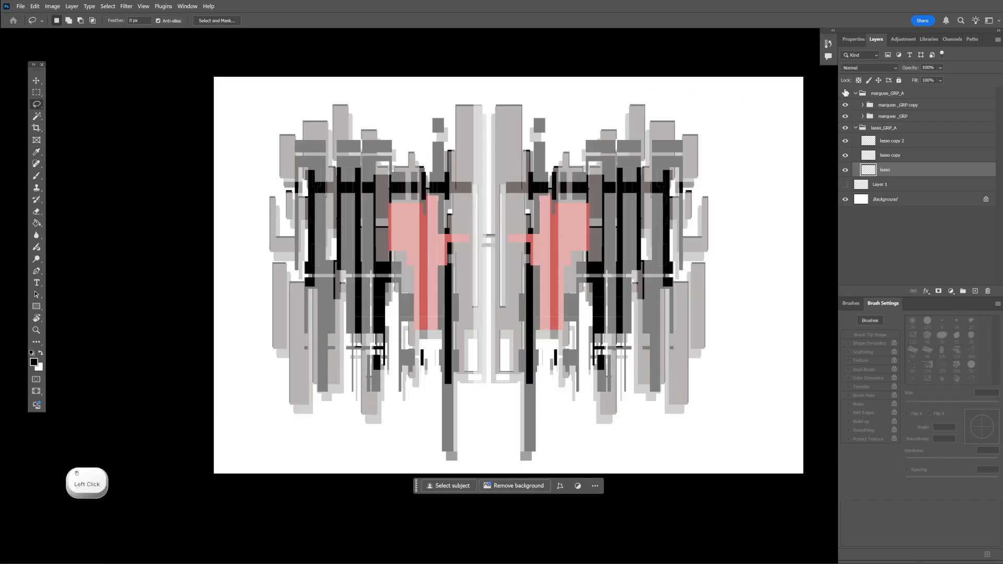
{"action": "left_click_drag", "start_coordinate": [845, 94], "coordinate": [853, 130]}
{"action": "left_click", "coordinate": [846, 128]}
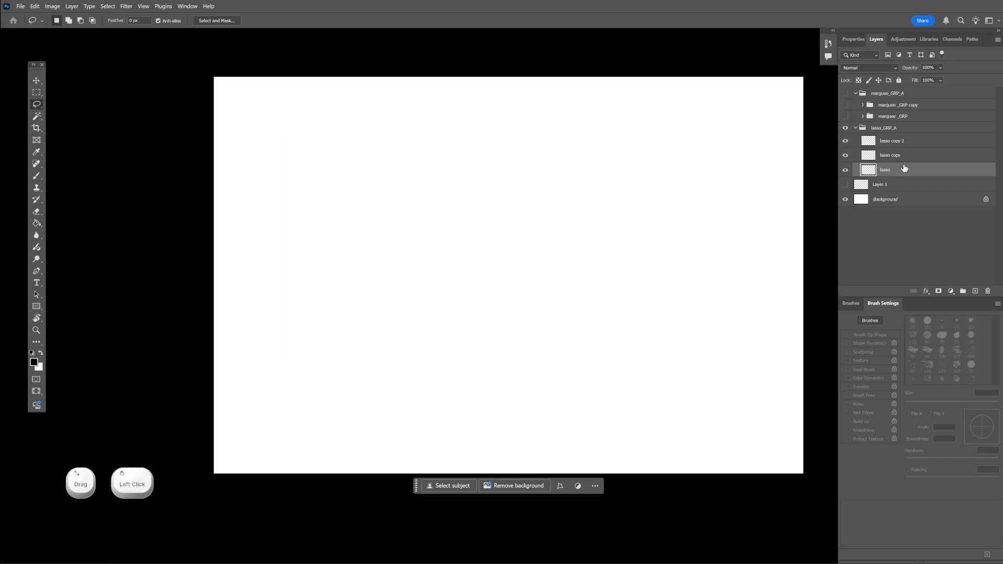
Set the foreground colour to a bright cyan, about H 185, S 92, B 93, and make the original lasso layer active.
{"action": "left_click", "coordinate": [903, 156]}
{"action": "left_click", "coordinate": [34, 362]}
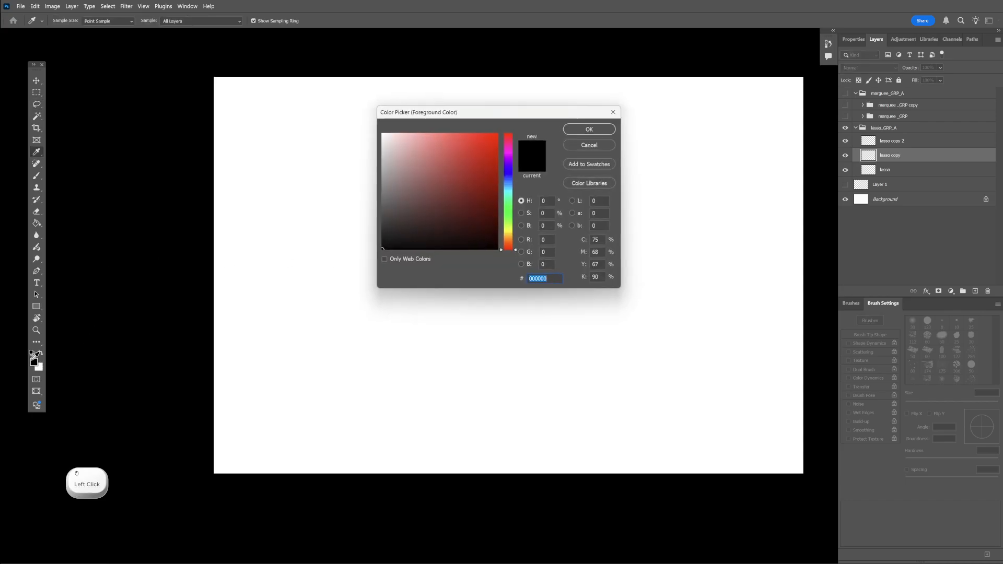
{"action": "left_click_drag", "start_coordinate": [510, 186], "coordinate": [511, 192]}
{"action": "left_click", "coordinate": [447, 147]}
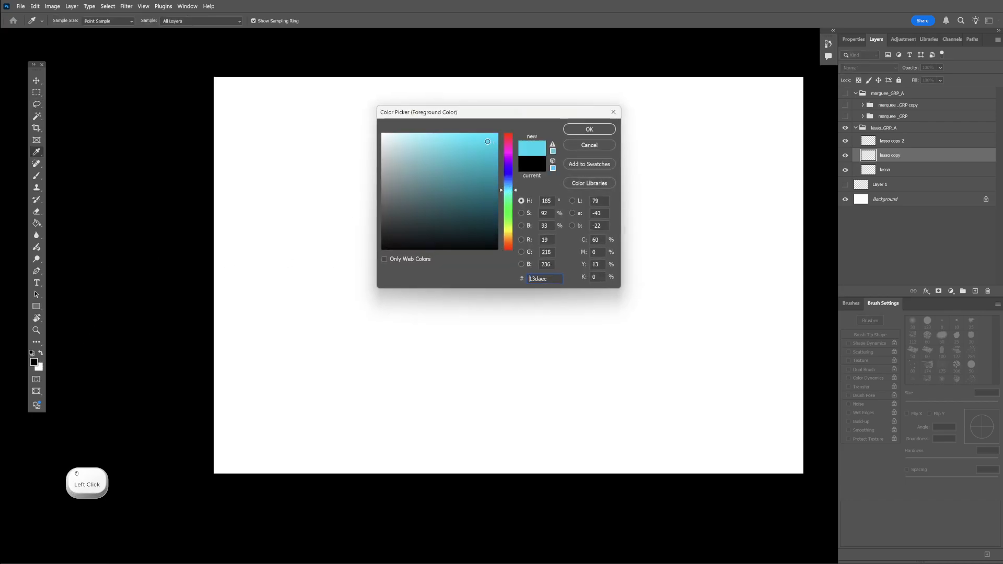
{"action": "left_click", "coordinate": [615, 130]}
{"action": "left_click", "coordinate": [899, 172]}
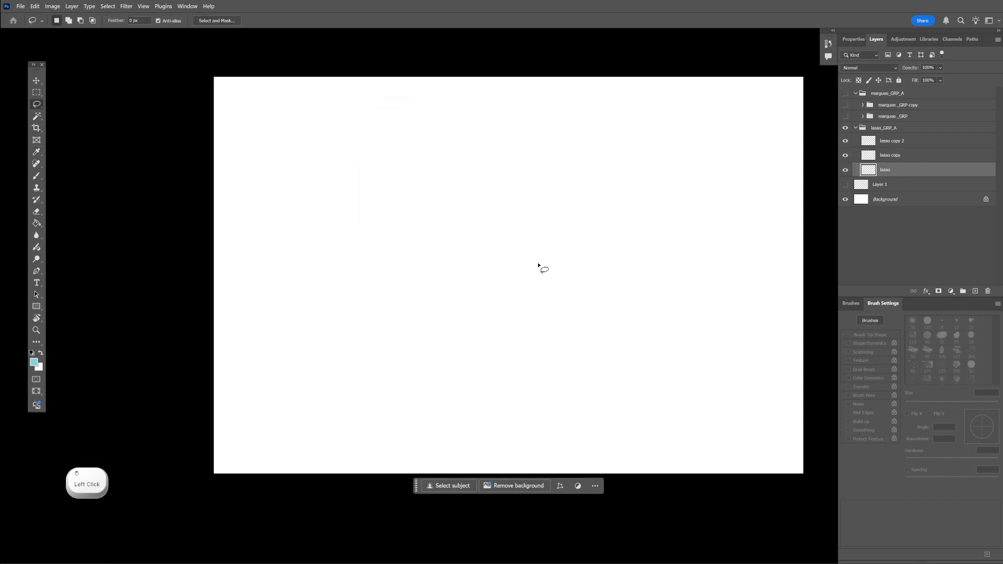
Draw an irregular freehand lasso selection in the middle of the canvas and add a rounded lobe at its upper right.
{"action": "mouse_move", "coordinate": [516, 152]}
{"action": "left_mouse_down"}
{"action": "mouse_move", "coordinate": [489, 188]}
{"action": "mouse_move", "coordinate": [418, 189]}
{"action": "mouse_move", "coordinate": [396, 254]}
{"action": "mouse_move", "coordinate": [414, 309]}
{"action": "left_mouse_up"}
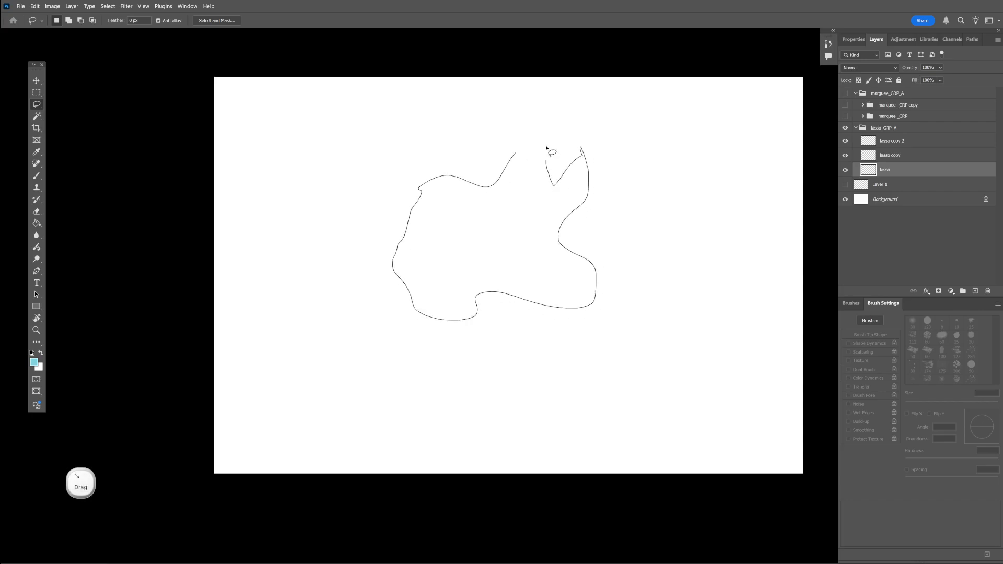
{"action": "left_click_drag", "start_coordinate": [514, 154], "coordinate": [514, 156]}
{"action": "mouse_move", "coordinate": [577, 151]}
{"action": "left_mouse_down"}
{"action": "mouse_move", "coordinate": [586, 133]}
{"action": "mouse_move", "coordinate": [619, 218]}
{"action": "mouse_move", "coordinate": [573, 154]}
{"action": "left_mouse_up"}
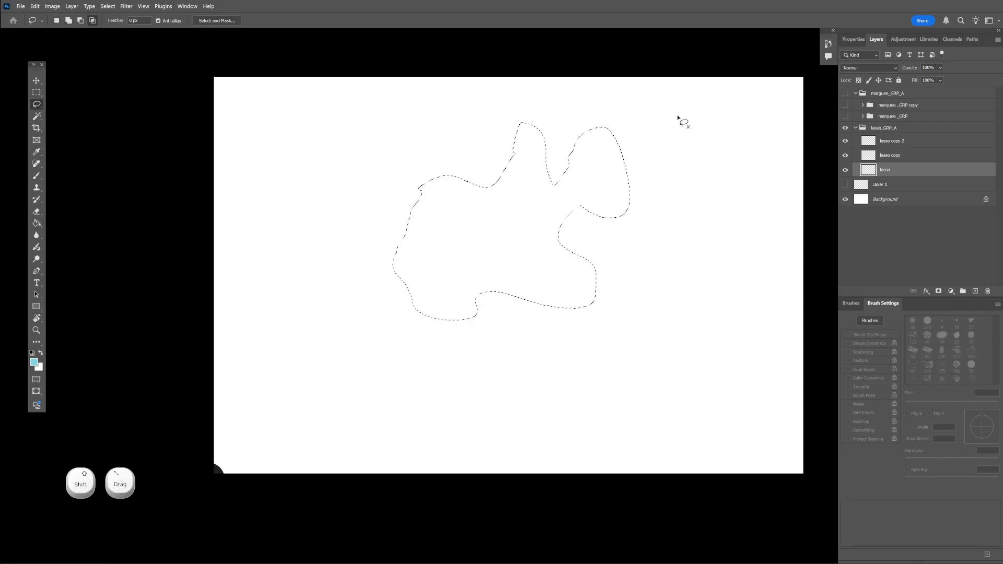
Carve curved bites out of the selection's upper-right lobe and its lower-right edge.
{"action": "mouse_move", "coordinate": [683, 116]}
{"action": "left_mouse_down"}
{"action": "mouse_move", "coordinate": [598, 148]}
{"action": "mouse_move", "coordinate": [666, 217]}
{"action": "left_mouse_up"}
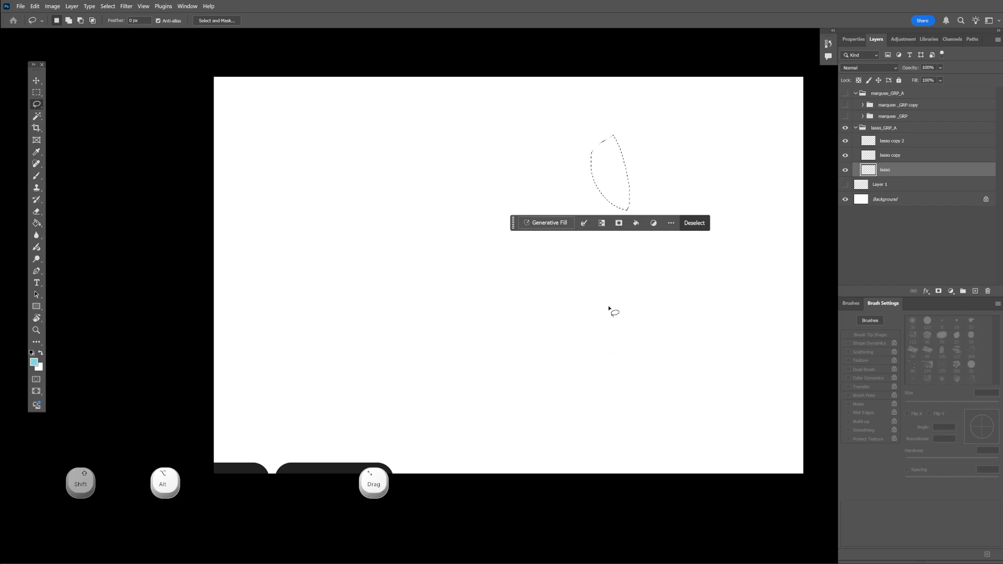
{"action": "mouse_move", "coordinate": [630, 124]}
{"action": "left_mouse_down"}
{"action": "mouse_move", "coordinate": [605, 141]}
{"action": "mouse_move", "coordinate": [668, 236]}
{"action": "left_mouse_up"}
{"action": "mouse_move", "coordinate": [648, 321]}
{"action": "left_mouse_down"}
{"action": "mouse_move", "coordinate": [553, 286]}
{"action": "mouse_move", "coordinate": [554, 345]}
{"action": "left_mouse_up"}
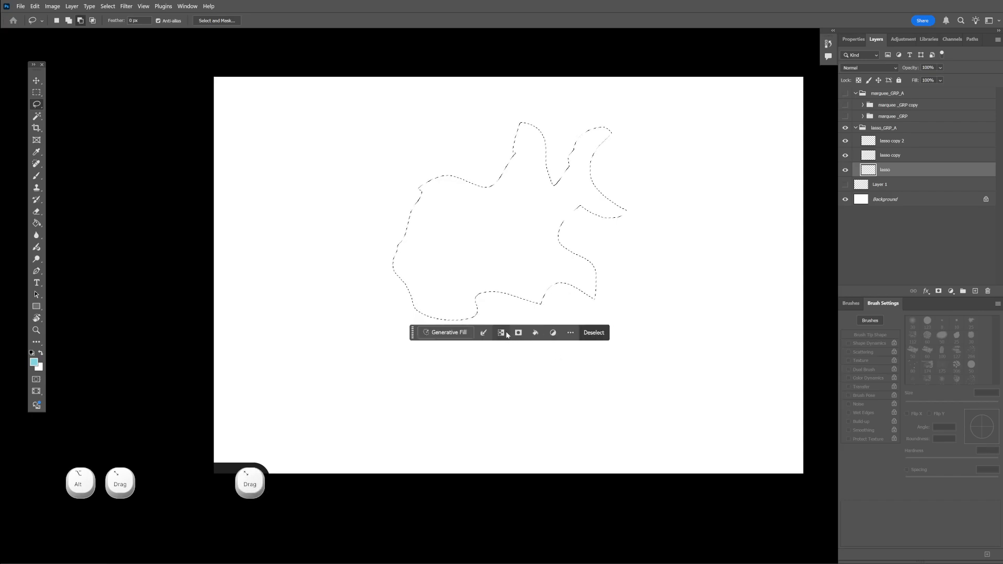
Extend the selection with a large rounded lobe on the lower left and a limb reaching toward the bottom of the canvas.
{"action": "mouse_move", "coordinate": [400, 244]}
{"action": "left_mouse_down"}
{"action": "mouse_move", "coordinate": [338, 255]}
{"action": "mouse_move", "coordinate": [406, 374]}
{"action": "mouse_move", "coordinate": [439, 320]}
{"action": "left_mouse_up"}
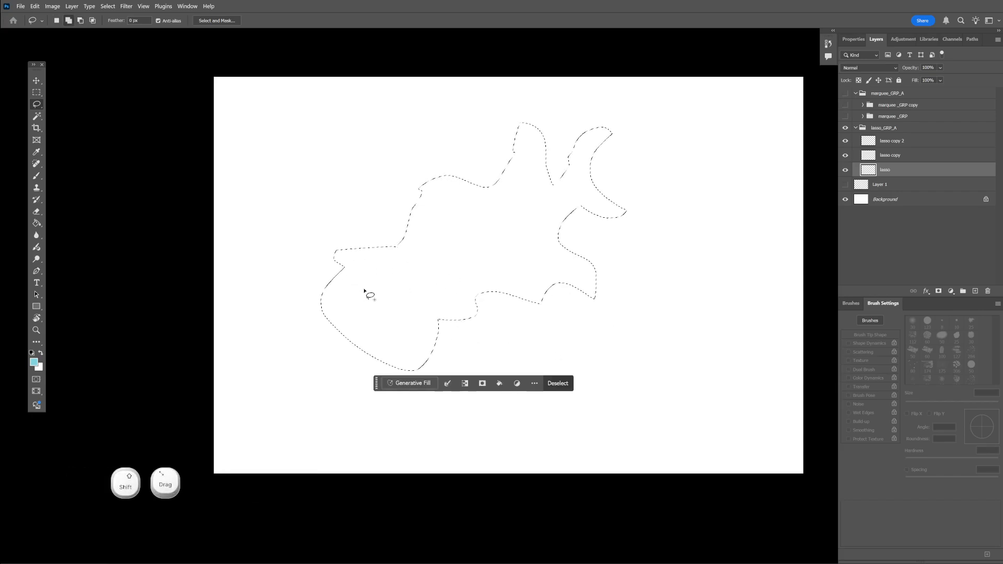
{"action": "mouse_move", "coordinate": [366, 288]}
{"action": "left_mouse_down"}
{"action": "mouse_move", "coordinate": [267, 355]}
{"action": "mouse_move", "coordinate": [385, 399]}
{"action": "mouse_move", "coordinate": [402, 346]}
{"action": "mouse_move", "coordinate": [477, 336]}
{"action": "mouse_move", "coordinate": [537, 365]}
{"action": "mouse_move", "coordinate": [582, 424]}
{"action": "mouse_move", "coordinate": [507, 423]}
{"action": "mouse_move", "coordinate": [444, 395]}
{"action": "mouse_move", "coordinate": [407, 346]}
{"action": "mouse_move", "coordinate": [424, 366]}
{"action": "left_mouse_up"}
{"action": "mouse_move", "coordinate": [403, 260]}
{"action": "left_mouse_down"}
{"action": "mouse_move", "coordinate": [374, 125]}
{"action": "mouse_move", "coordinate": [354, 188]}
{"action": "mouse_move", "coordinate": [360, 248]}
{"action": "left_mouse_up"}
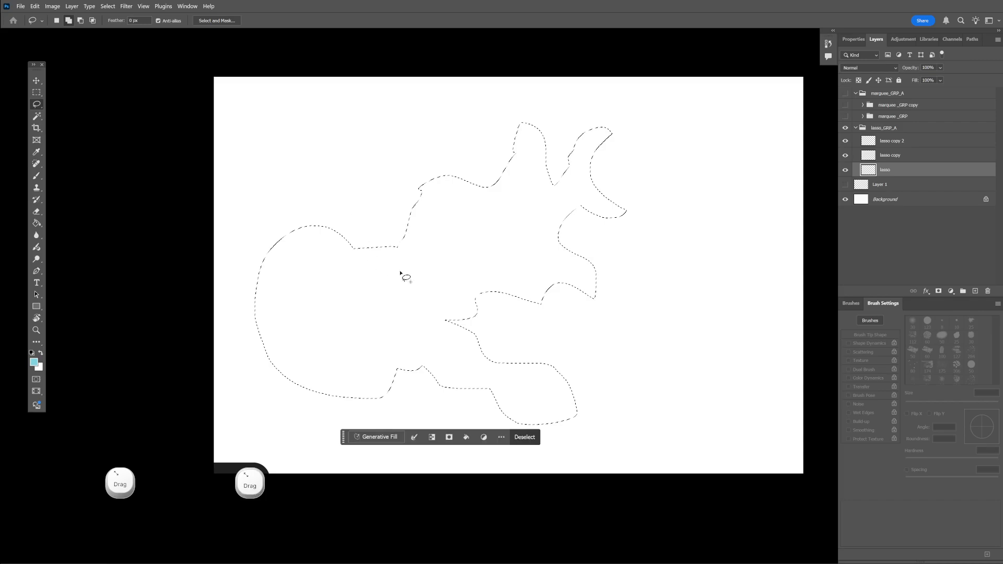
Add tapering horns and curved pincers around the selection, fill it with the cyan foreground colour and deselect.
{"action": "mouse_move", "coordinate": [477, 185]}
{"action": "left_mouse_down"}
{"action": "mouse_move", "coordinate": [459, 139]}
{"action": "mouse_move", "coordinate": [469, 134]}
{"action": "mouse_move", "coordinate": [490, 187]}
{"action": "left_mouse_up"}
{"action": "mouse_move", "coordinate": [527, 299]}
{"action": "left_mouse_down"}
{"action": "mouse_move", "coordinate": [589, 353]}
{"action": "mouse_move", "coordinate": [625, 358]}
{"action": "mouse_move", "coordinate": [521, 235]}
{"action": "mouse_move", "coordinate": [530, 222]}
{"action": "left_mouse_up"}
{"action": "mouse_move", "coordinate": [573, 186]}
{"action": "left_mouse_down"}
{"action": "mouse_move", "coordinate": [619, 128]}
{"action": "mouse_move", "coordinate": [703, 129]}
{"action": "mouse_move", "coordinate": [740, 198]}
{"action": "mouse_move", "coordinate": [717, 154]}
{"action": "mouse_move", "coordinate": [656, 141]}
{"action": "mouse_move", "coordinate": [598, 189]}
{"action": "mouse_move", "coordinate": [653, 274]}
{"action": "mouse_move", "coordinate": [713, 256]}
{"action": "mouse_move", "coordinate": [710, 275]}
{"action": "mouse_move", "coordinate": [651, 281]}
{"action": "mouse_move", "coordinate": [560, 201]}
{"action": "left_mouse_up"}
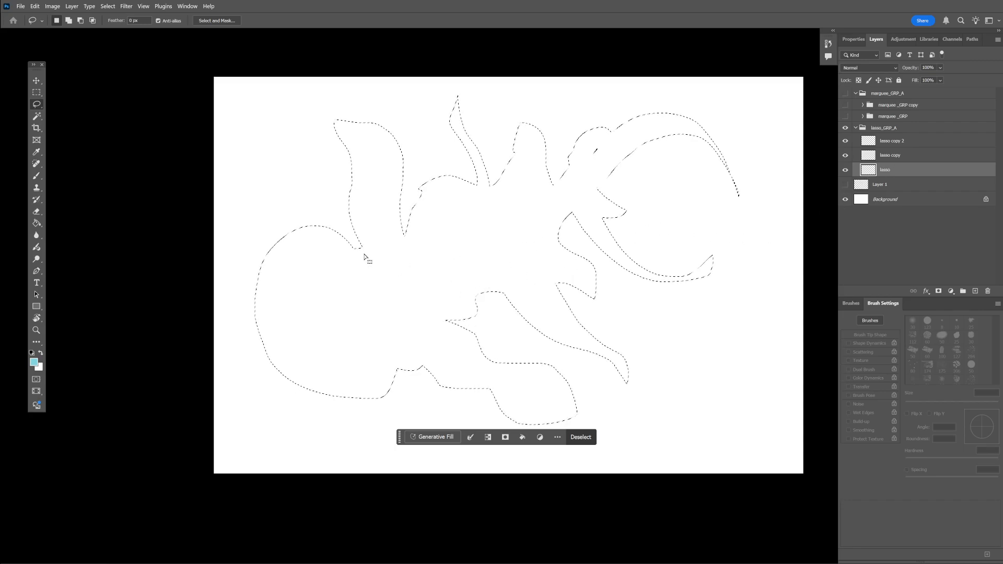
{"action": "key", "text": "alt+Delete"}
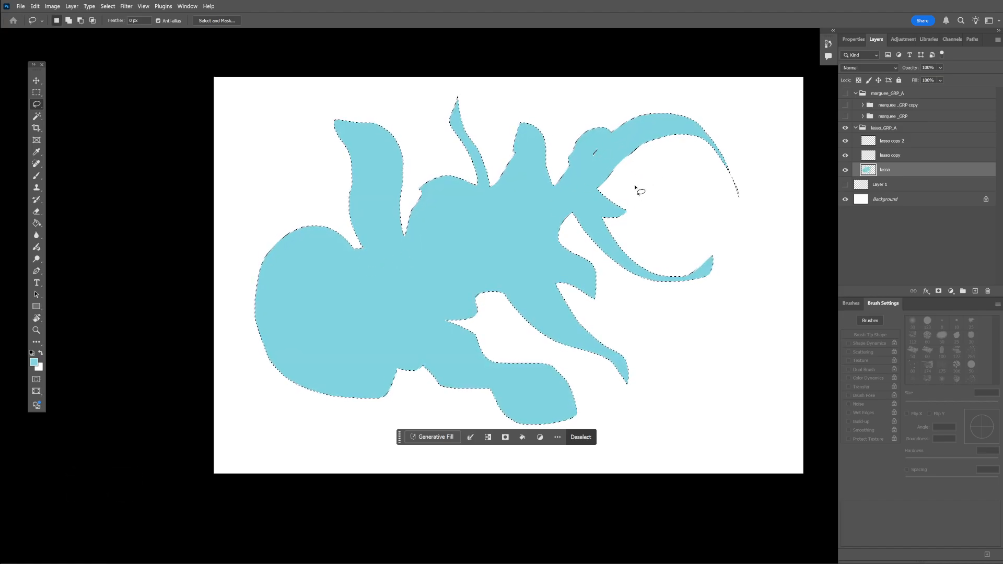
{"action": "key", "text": "ctrl+d"}
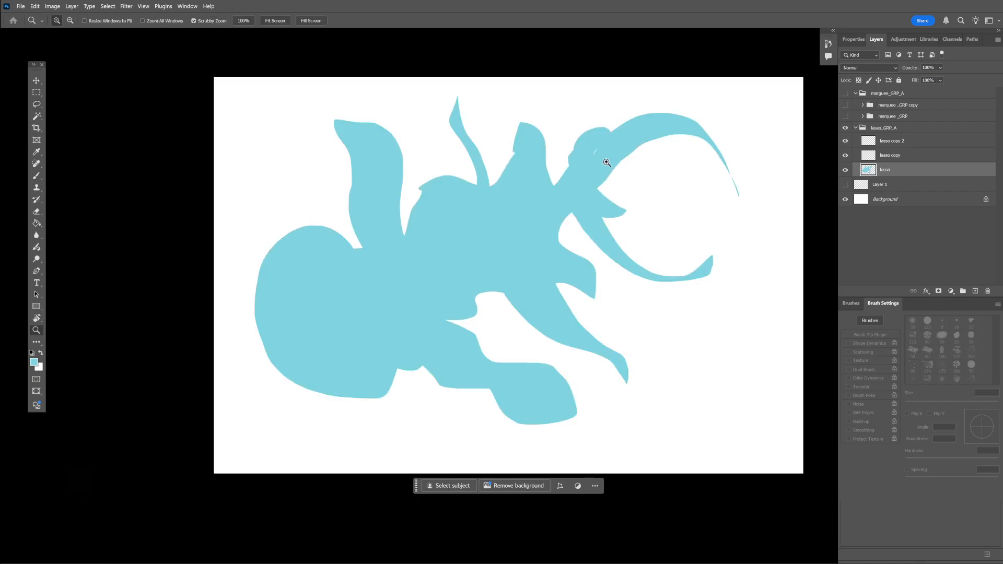
Lasso around the small white sliver in the upper-right lobe and fill it with the foreground cyan.
{"action": "key", "text": "z"}
{"action": "left_click", "coordinate": [606, 157]}
{"action": "left_click_drag", "start_coordinate": [620, 155], "coordinate": [625, 155]}
{"action": "key", "text": "l"}
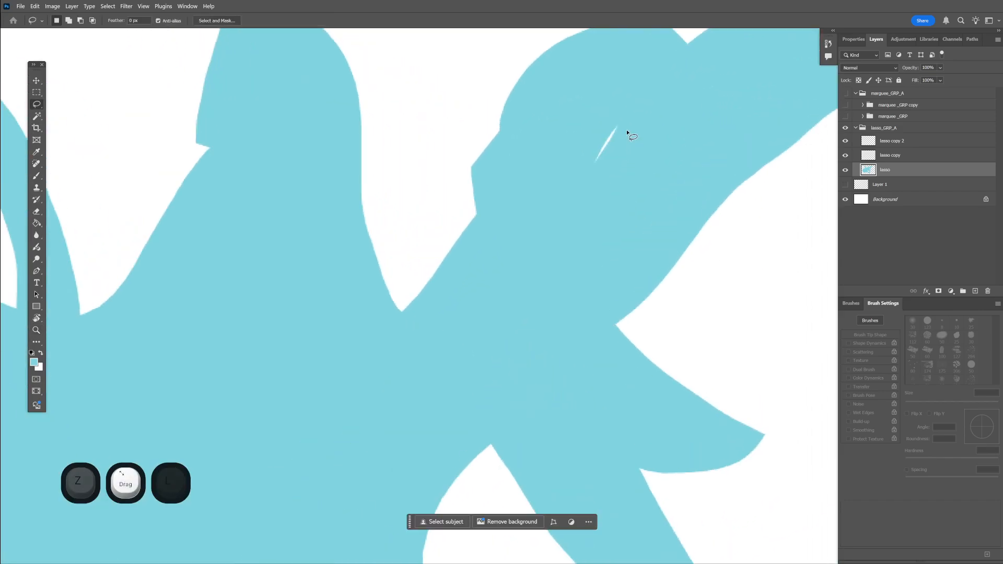
{"action": "mouse_move", "coordinate": [642, 100]}
{"action": "left_mouse_down"}
{"action": "mouse_move", "coordinate": [578, 192]}
{"action": "mouse_move", "coordinate": [645, 103]}
{"action": "left_mouse_up"}
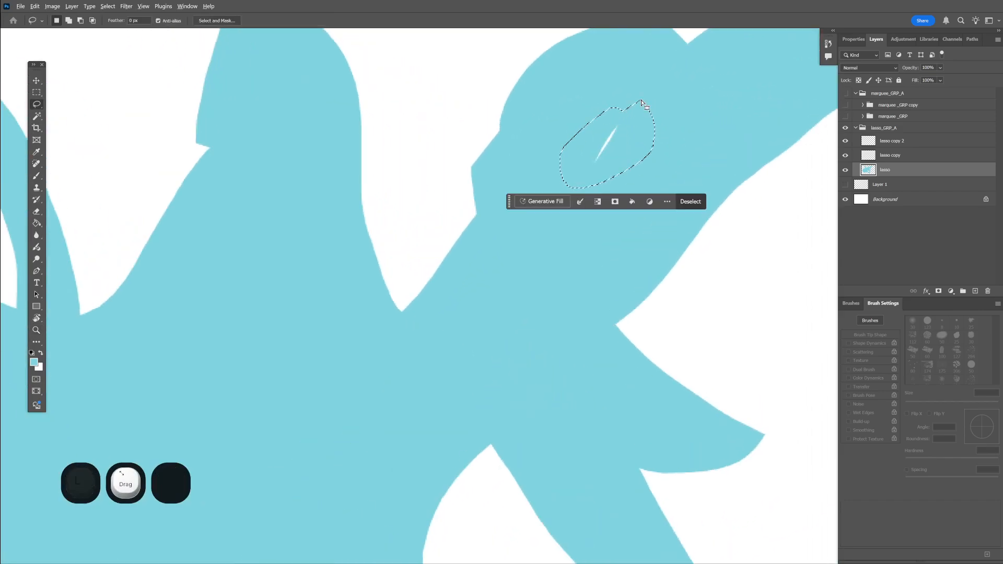
{"action": "key", "text": "alt+Delete"}
Lasso a claw-shaped area over the large left lobe's upper edge and delete it to cut three narrow slits.
{"action": "key", "text": "z"}
{"action": "left_click_drag", "start_coordinate": [629, 165], "coordinate": [600, 184]}
{"action": "key", "text": "l"}
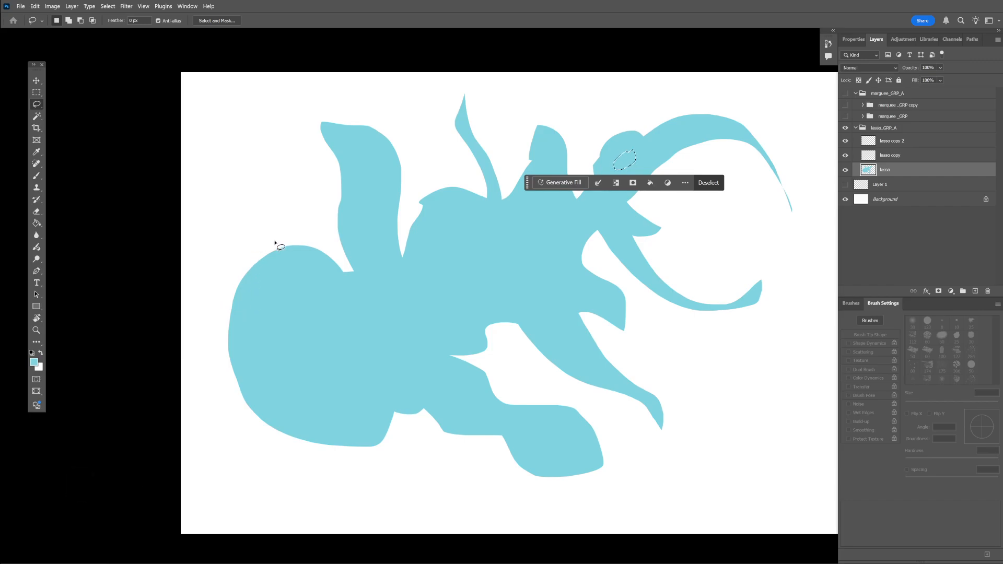
{"action": "mouse_move", "coordinate": [325, 239]}
{"action": "left_mouse_down"}
{"action": "mouse_move", "coordinate": [312, 296]}
{"action": "mouse_move", "coordinate": [312, 231]}
{"action": "left_mouse_up"}
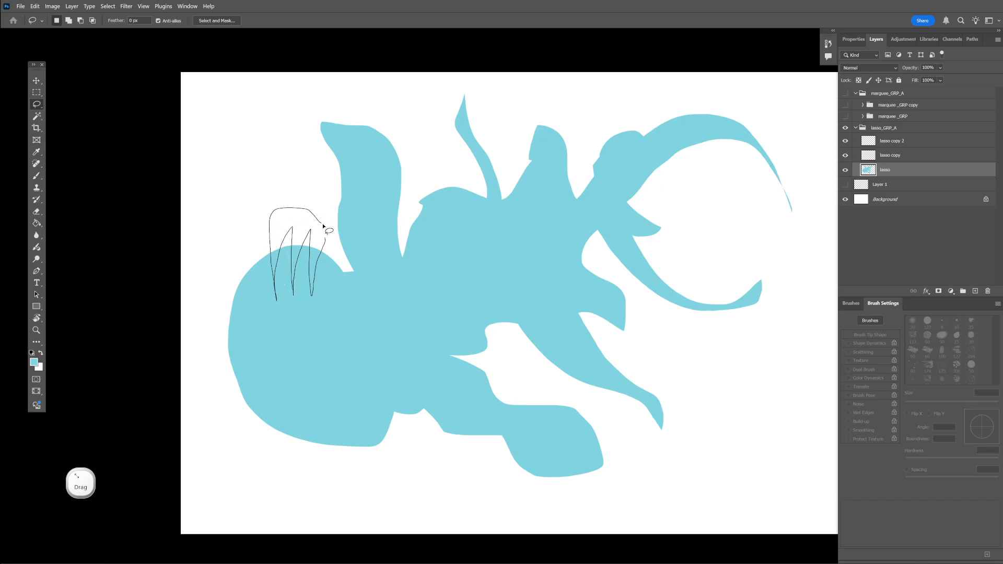
{"action": "mouse_move", "coordinate": [324, 226]}
{"action": "left_mouse_down"}
{"action": "mouse_move", "coordinate": [337, 217]}
{"action": "mouse_move", "coordinate": [515, 327]}
{"action": "mouse_move", "coordinate": [324, 250]}
{"action": "mouse_move", "coordinate": [290, 214]}
{"action": "mouse_move", "coordinate": [302, 230]}
{"action": "left_mouse_up"}
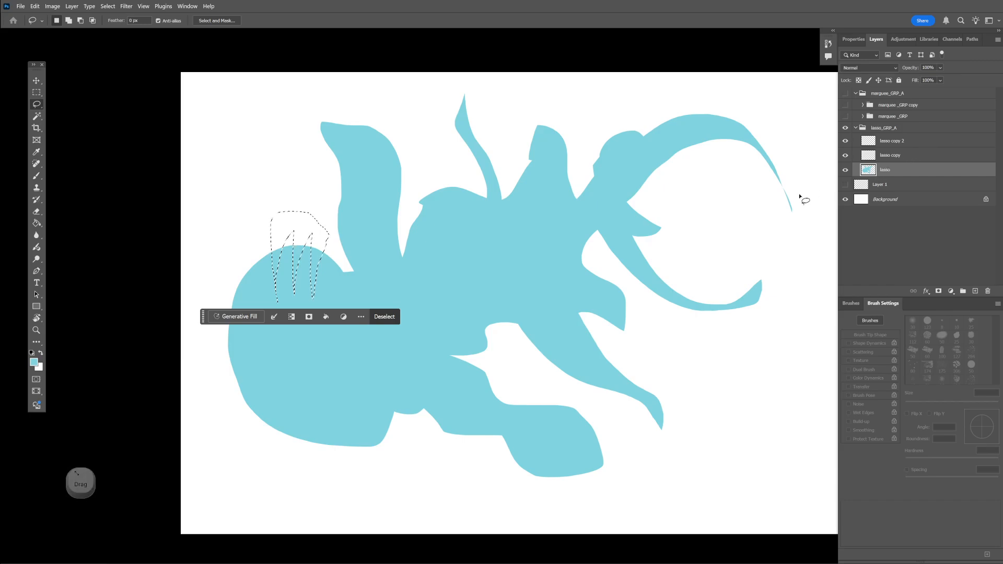
{"action": "key", "text": "Delete"}
Try to reuse the claw-shaped selection below the large left lobe by moving and transforming it.
{"action": "mouse_move", "coordinate": [310, 249]}
{"action": "left_mouse_down"}
{"action": "mouse_move", "coordinate": [387, 313]}
{"action": "mouse_move", "coordinate": [419, 491]}
{"action": "left_mouse_up"}
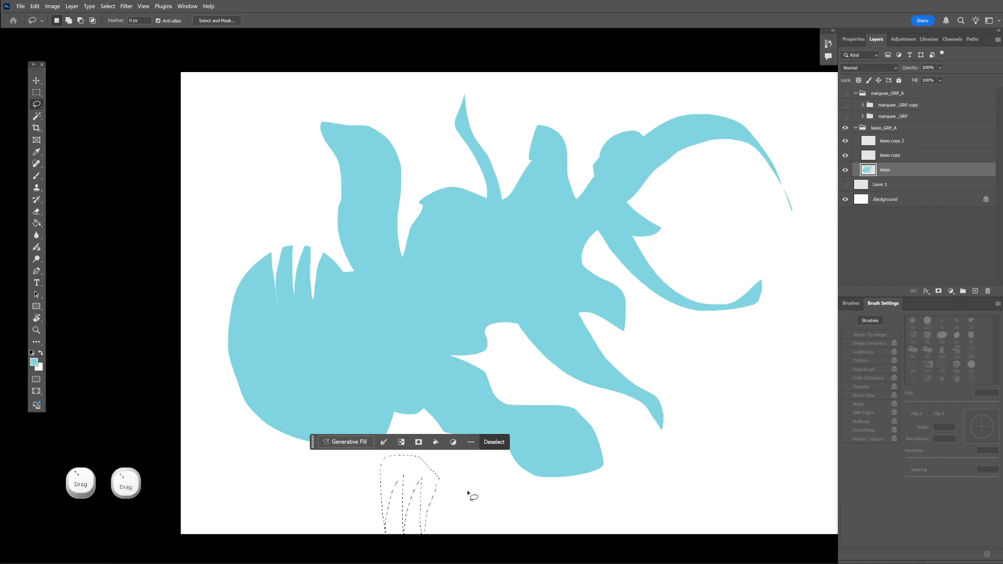
{"action": "key", "text": "ctrl+t"}
{"action": "left_click", "coordinate": [531, 219]}
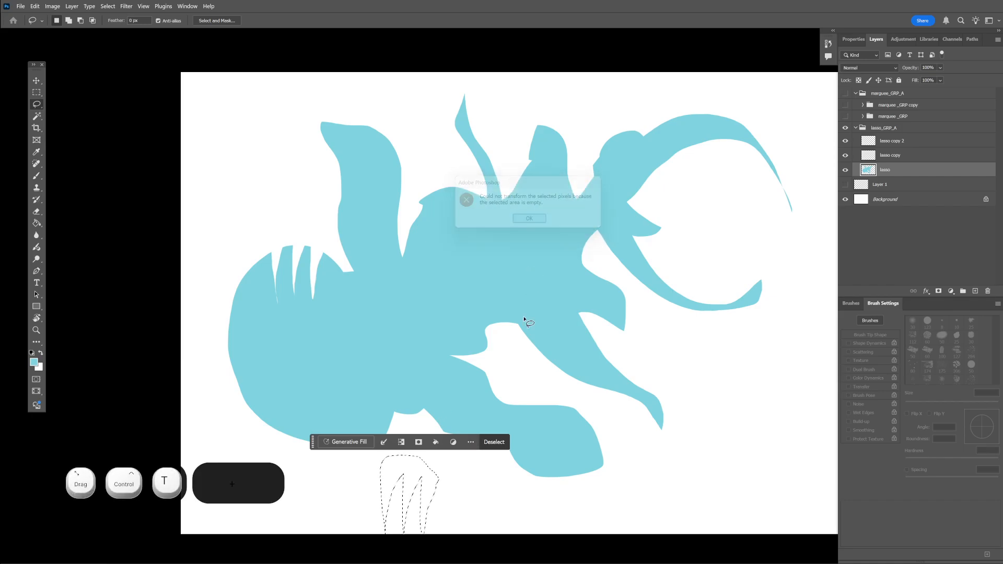
{"action": "left_click", "coordinate": [398, 471]}
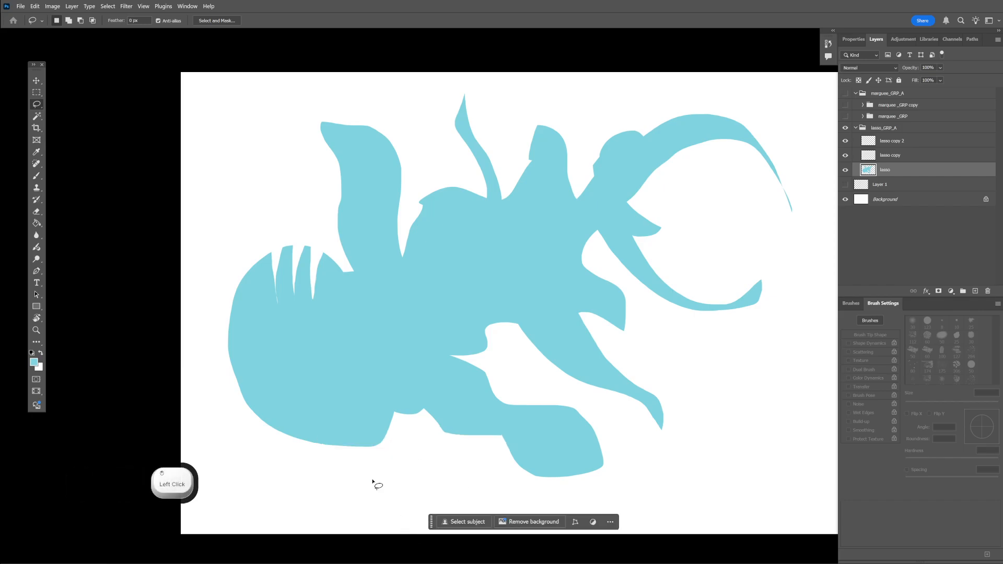
{"action": "mouse_move", "coordinate": [385, 475]}
{"action": "left_mouse_down"}
{"action": "mouse_move", "coordinate": [332, 418]}
{"action": "mouse_move", "coordinate": [390, 443]}
{"action": "left_mouse_up"}
{"action": "key", "text": "ctrl+d"}
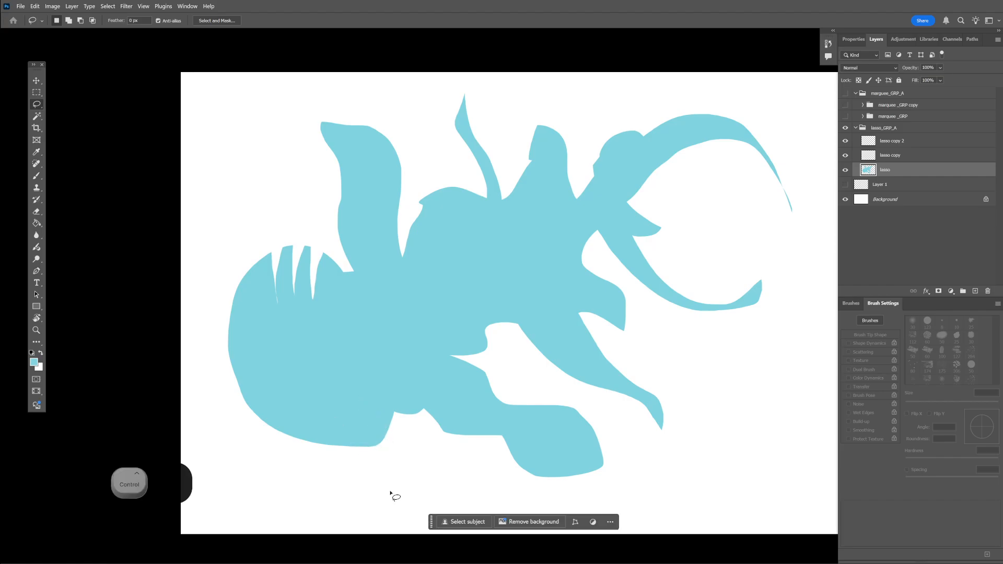
{"action": "left_click", "coordinate": [389, 488]}
Rotate the canvas view and cut three pointed slits into the large lobe's opposite edge with a claw-shaped lasso selection.
{"action": "key", "text": "r"}
{"action": "left_click_drag", "start_coordinate": [384, 250], "coordinate": [556, 208]}
{"action": "key", "text": "space"}
{"action": "left_click_drag", "start_coordinate": [527, 364], "coordinate": [422, 223]}
{"action": "key", "text": "l"}
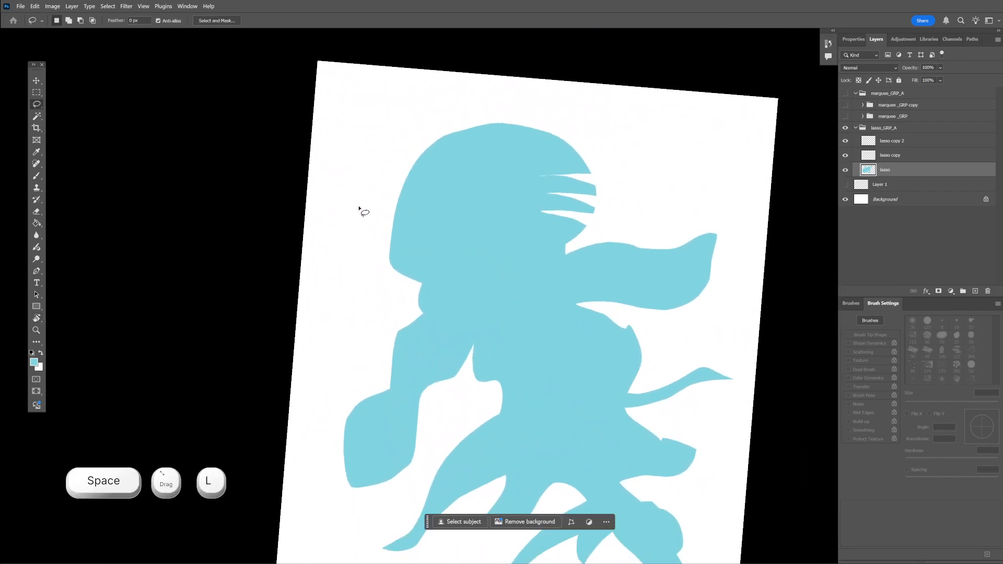
{"action": "left_click_drag", "start_coordinate": [363, 204], "coordinate": [448, 189]}
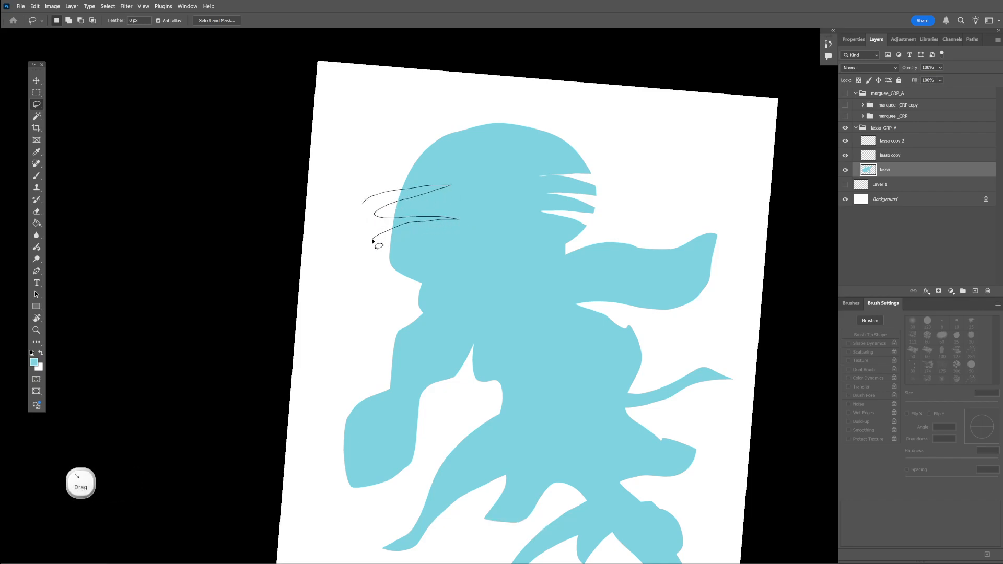
{"action": "mouse_move", "coordinate": [381, 266]}
{"action": "left_mouse_down"}
{"action": "mouse_move", "coordinate": [338, 215]}
{"action": "mouse_move", "coordinate": [368, 243]}
{"action": "left_mouse_up"}
{"action": "key", "text": "Delete"}
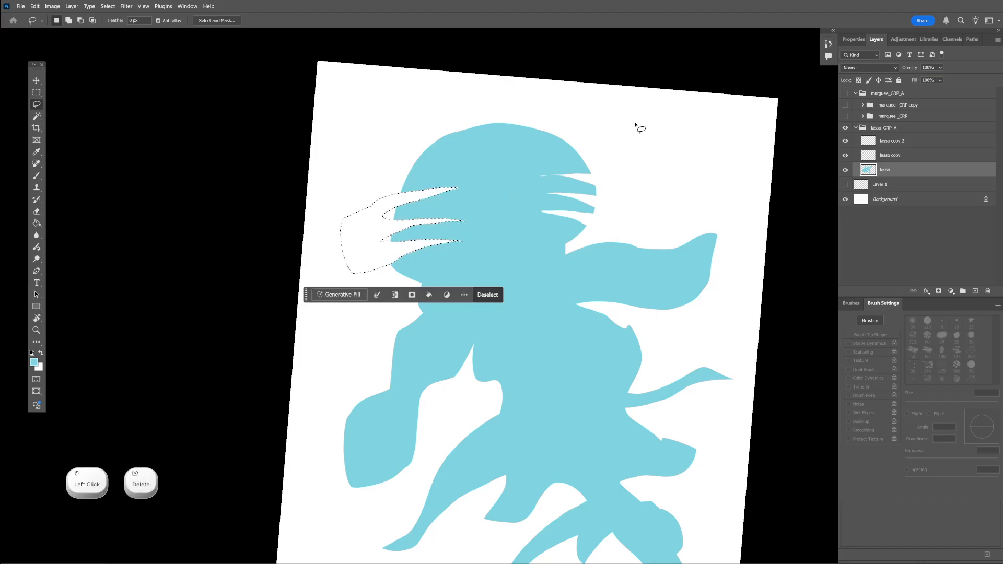
Reset the canvas rotation to 0° and clear the claw-shaped selection.
{"action": "key", "text": "r"}
{"action": "left_click_drag", "start_coordinate": [674, 96], "coordinate": [389, 226]}
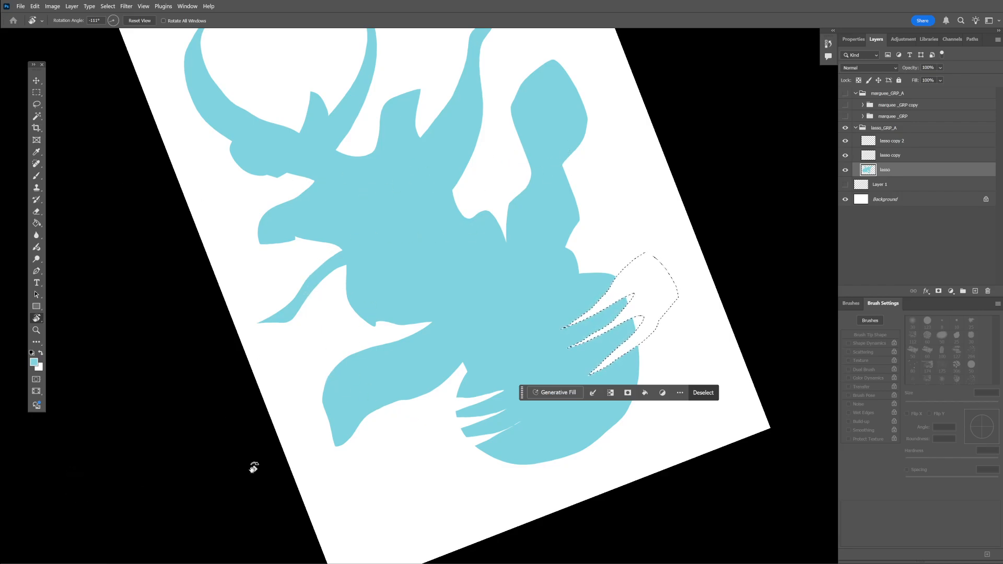
{"action": "key", "text": "Escape"}
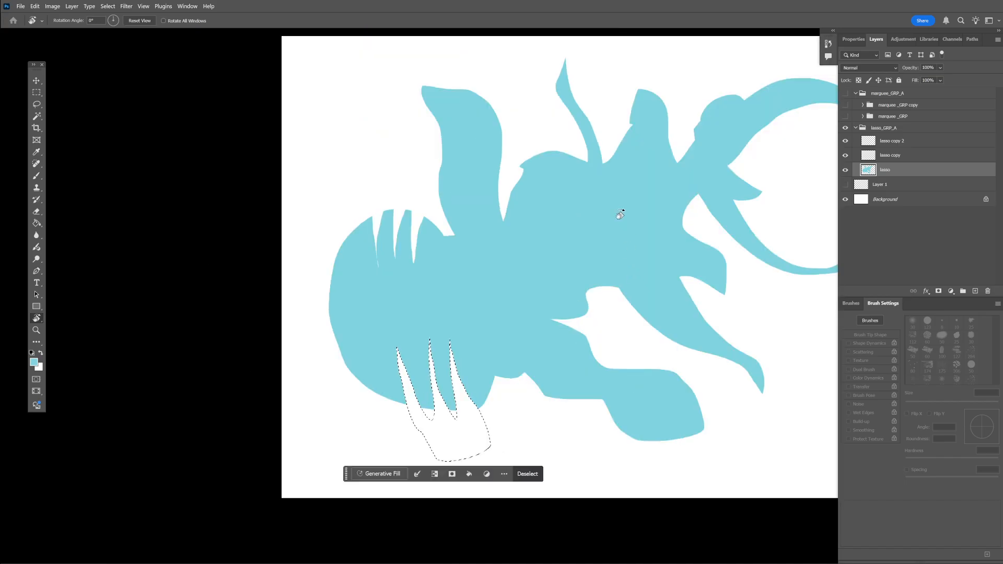
{"action": "left_click_drag", "start_coordinate": [601, 397], "coordinate": [450, 385]}
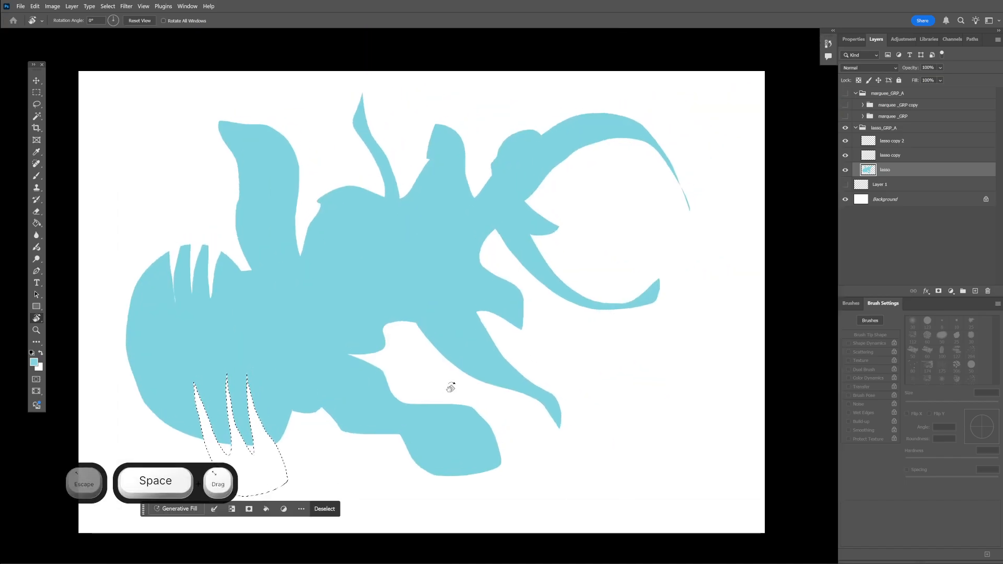
{"action": "key", "text": "ctrl+d"}
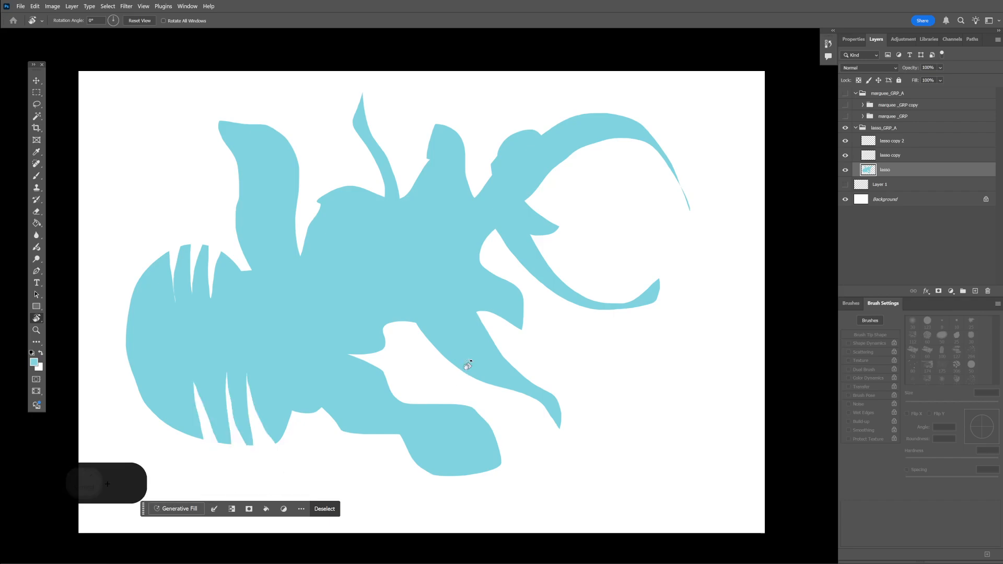
Toggle the lasso layer's visibility off and on to check the cyan shape, and make the lasso copy layer active.
{"action": "left_click", "coordinate": [846, 170]}
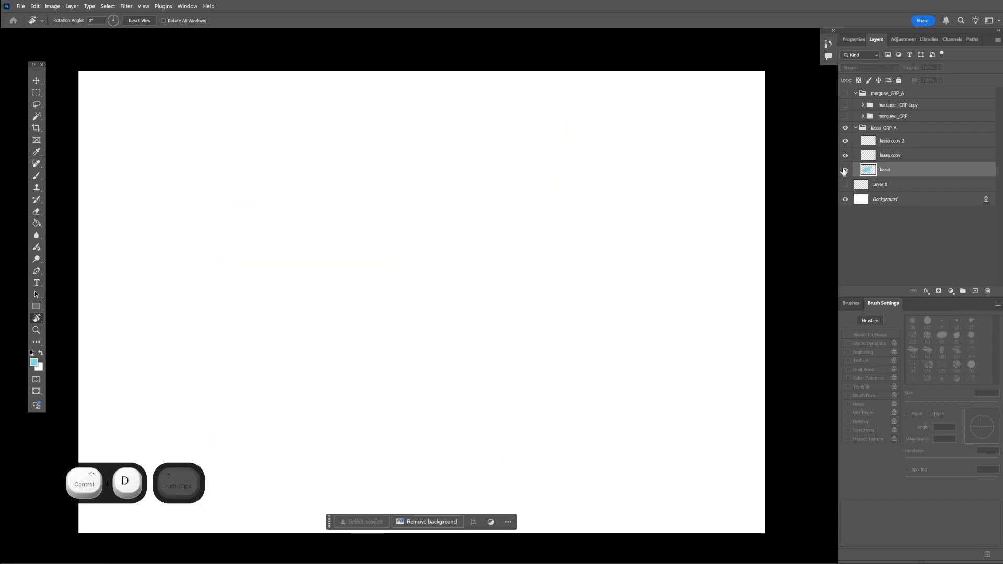
{"action": "left_click", "coordinate": [845, 170]}
{"action": "left_click", "coordinate": [847, 156]}
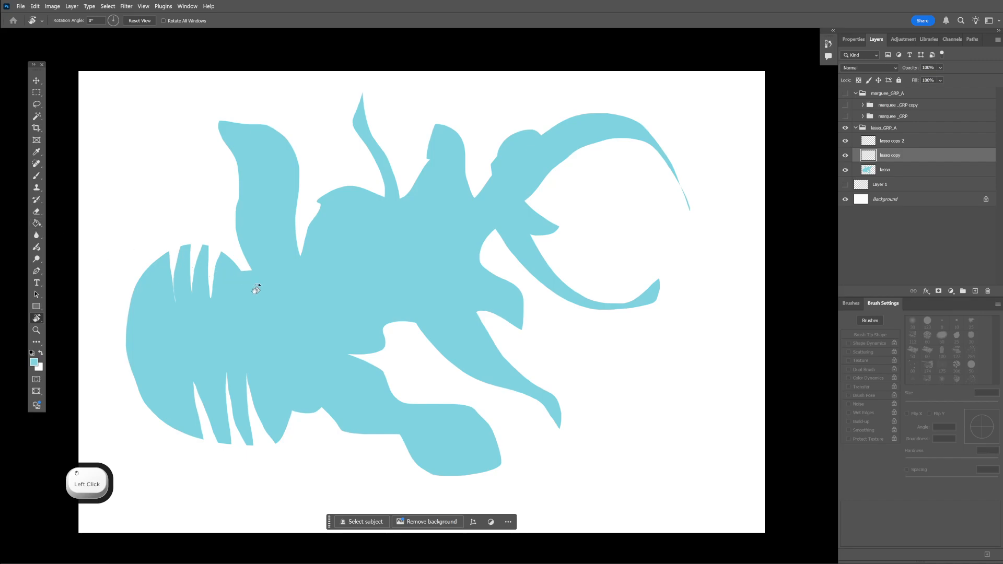
{"action": "key", "text": "l"}
{"action": "mouse_move", "coordinate": [347, 303]}
{"action": "left_mouse_down"}
{"action": "mouse_move", "coordinate": [423, 293]}
{"action": "mouse_move", "coordinate": [408, 289]}
{"action": "left_mouse_up"}
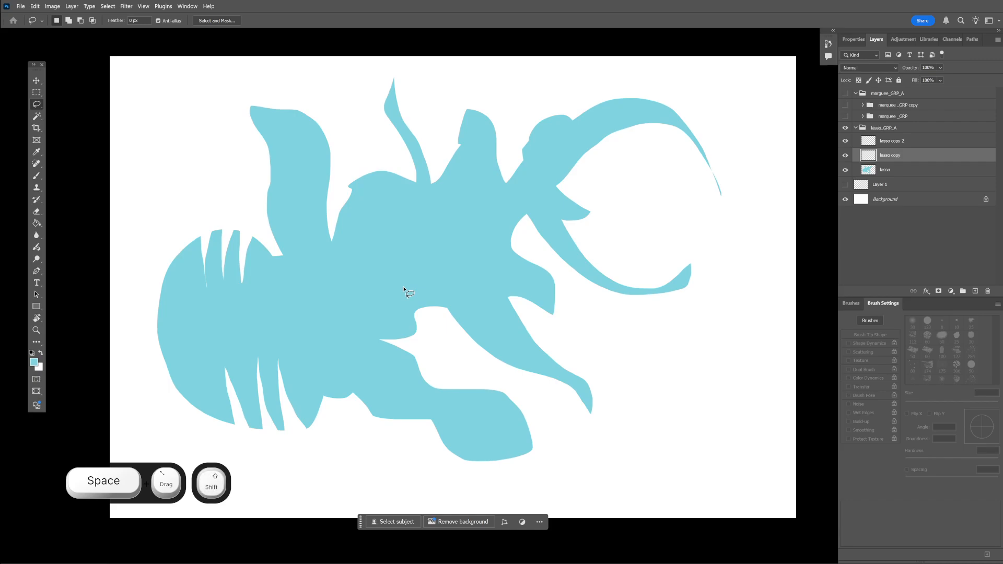
Cycle through the lasso tool variants and settle on the Polygonal Lasso Tool.
{"action": "key", "text": "shift+l"}
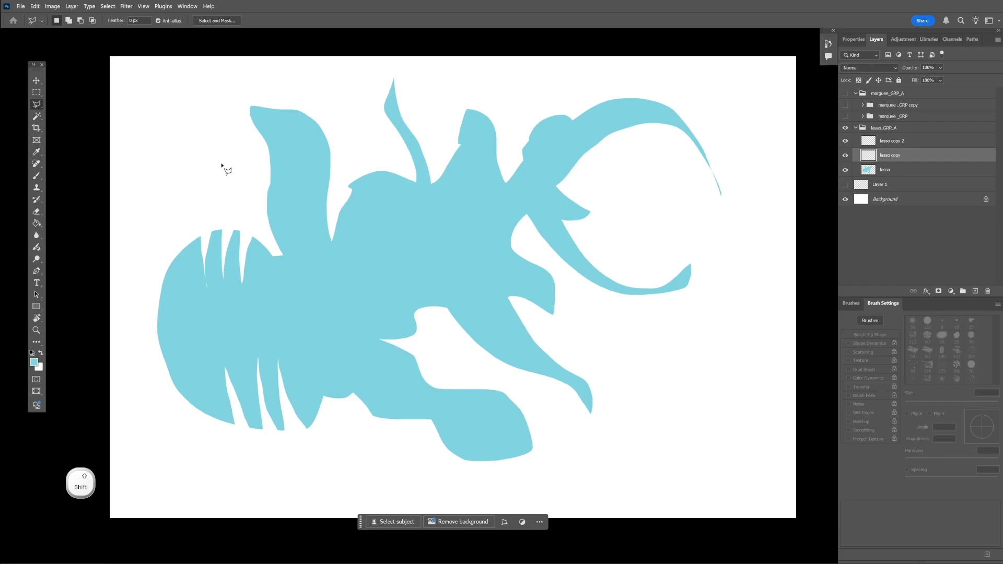
{"action": "key", "text": "shift+l"}
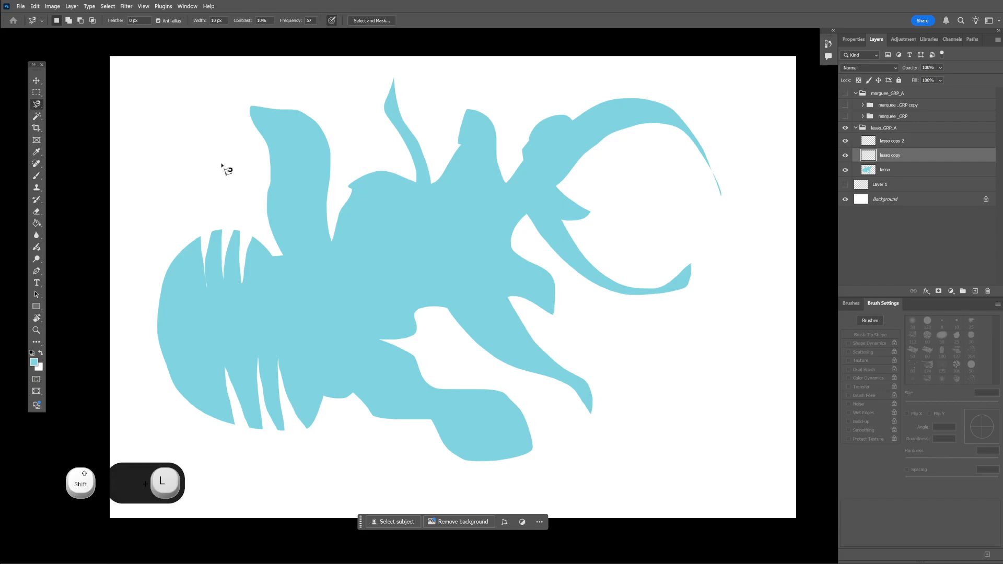
{"action": "key", "text": "shift+l"}
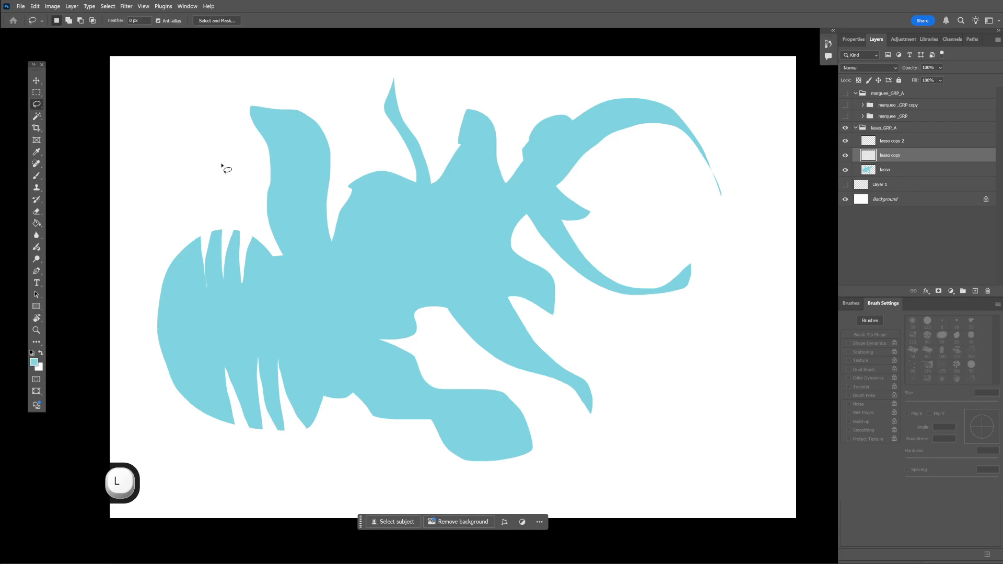
{"action": "key", "text": "shift+l"}
{"action": "key", "text": "shift+l"}
{"action": "key", "text": "shift+l"}
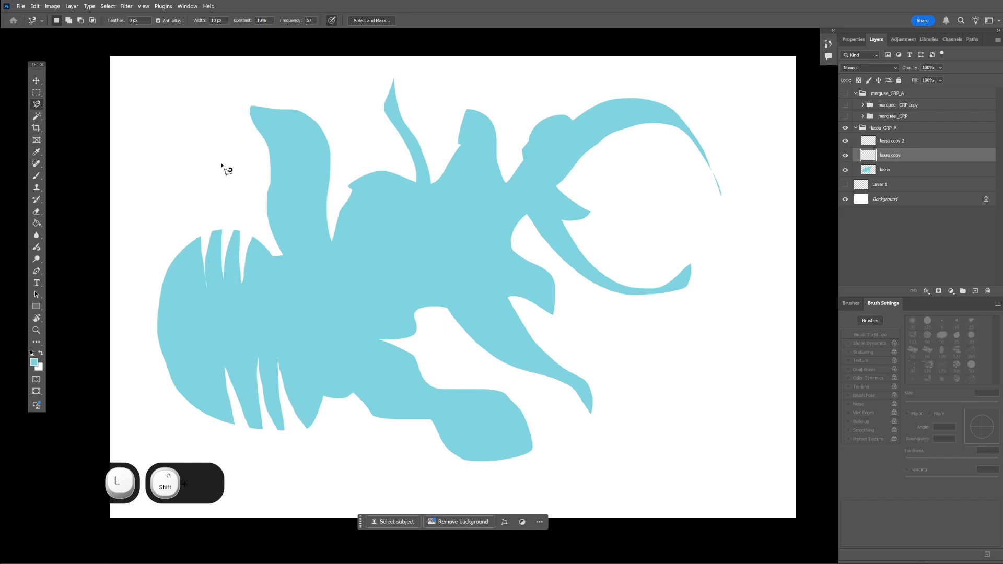
{"action": "key", "text": "shift+l"}
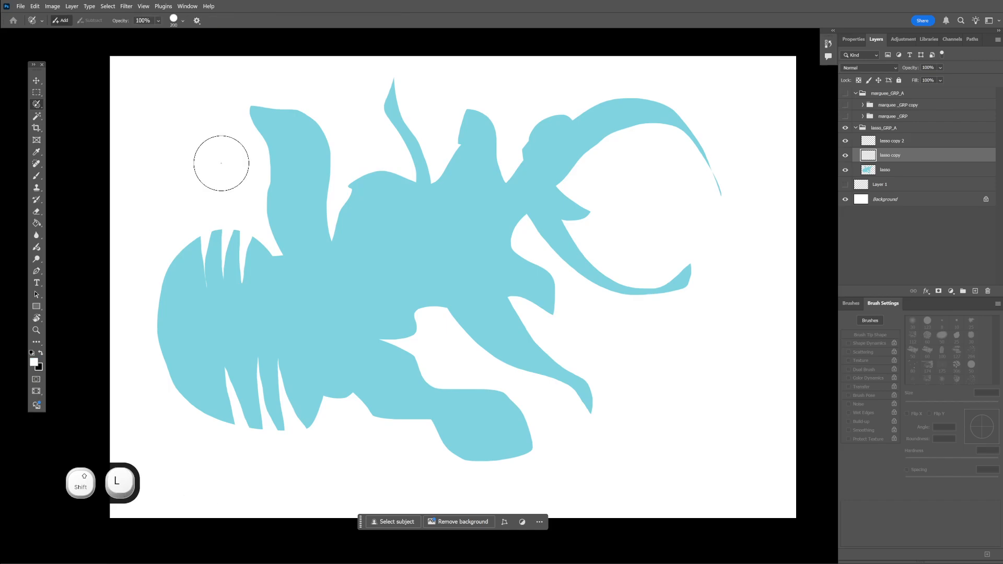
{"action": "key", "text": "shift+l"}
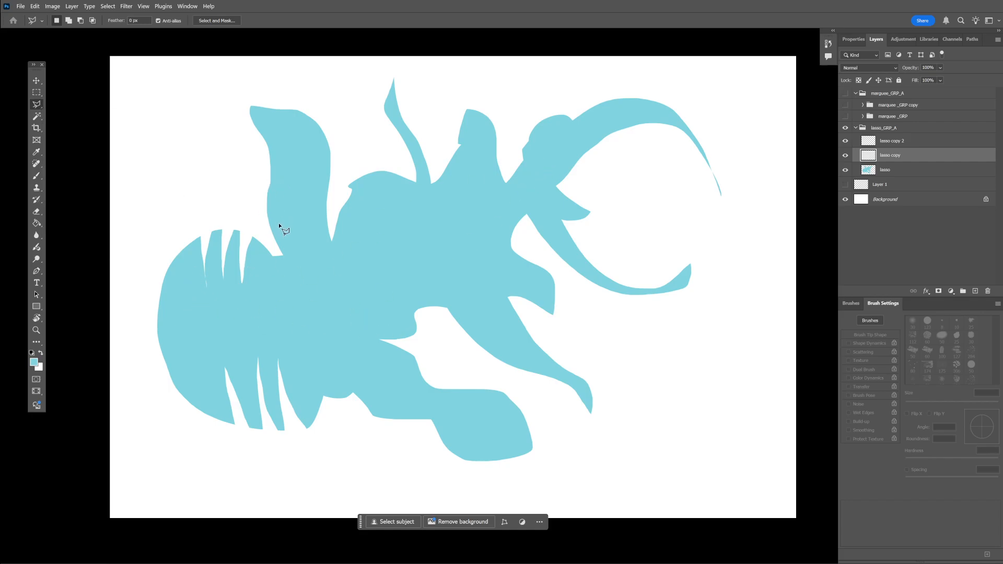
Outline a three-spiked polygonal selection on the upper-left limb's outer edge, try filling it with cyan, and undo the fill.
{"action": "left_click", "coordinate": [281, 236]}
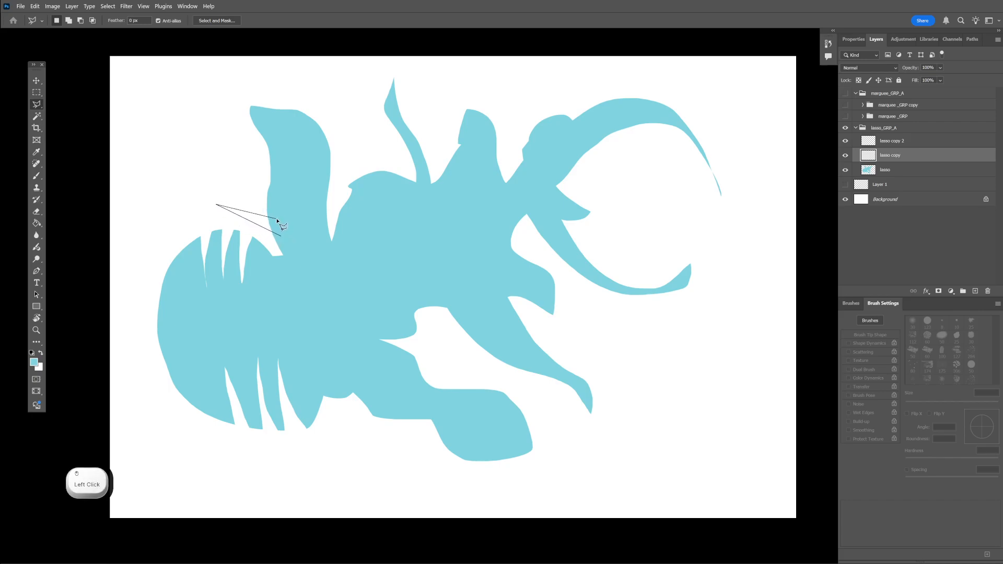
{"action": "left_click", "coordinate": [290, 186]}
{"action": "left_click", "coordinate": [282, 239]}
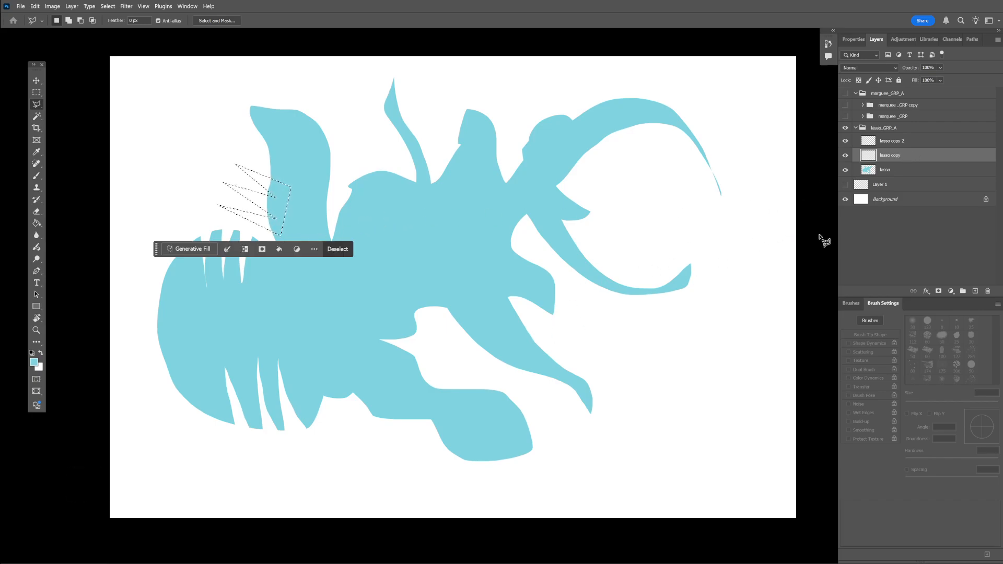
{"action": "key", "text": "alt+Delete"}
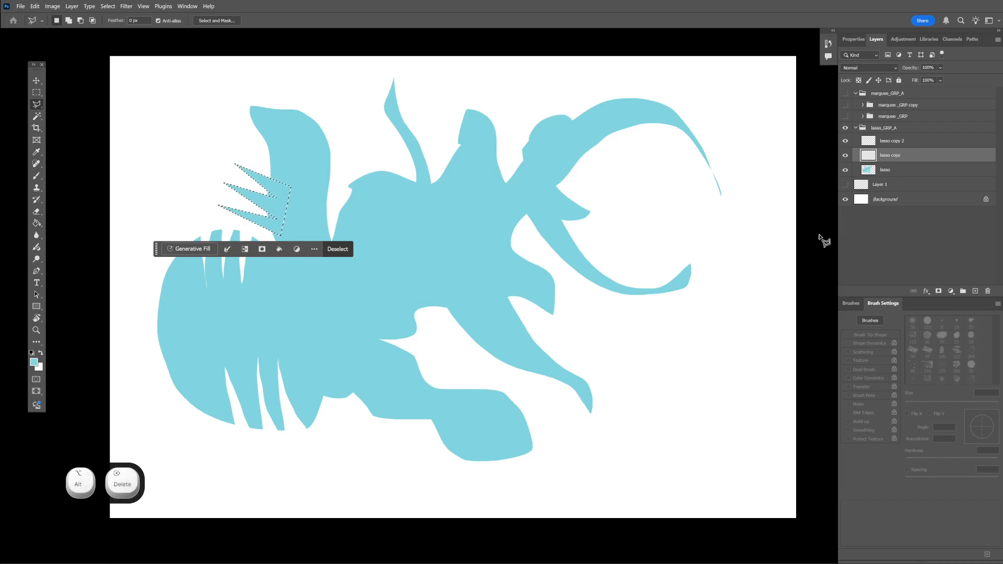
{"action": "key", "text": "ctrl+z"}
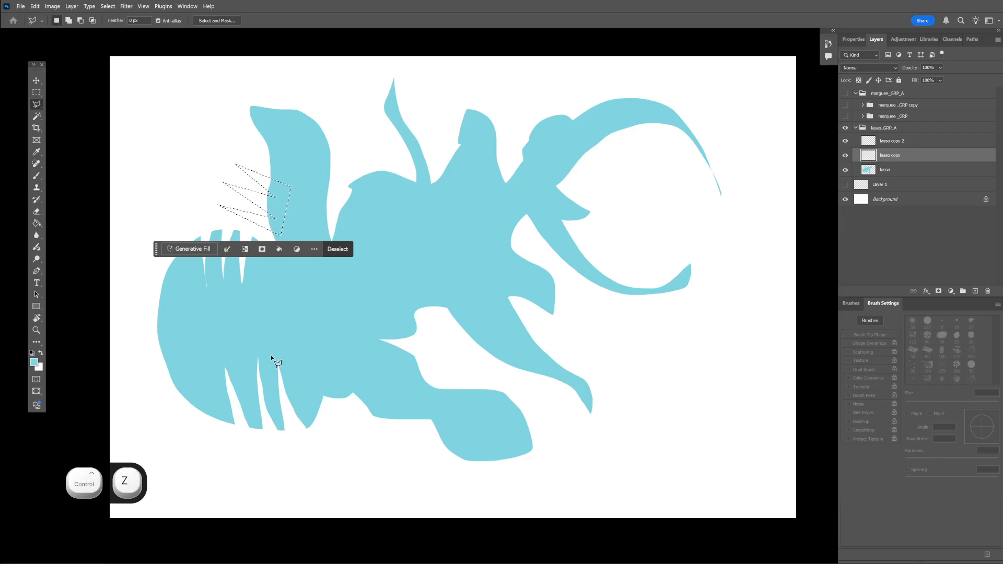
Set the foreground colour to ochre #c09931 and fill the three-spiked selection with it on the lasso copy layer.
{"action": "key", "text": "x"}
{"action": "left_click", "coordinate": [34, 362]}
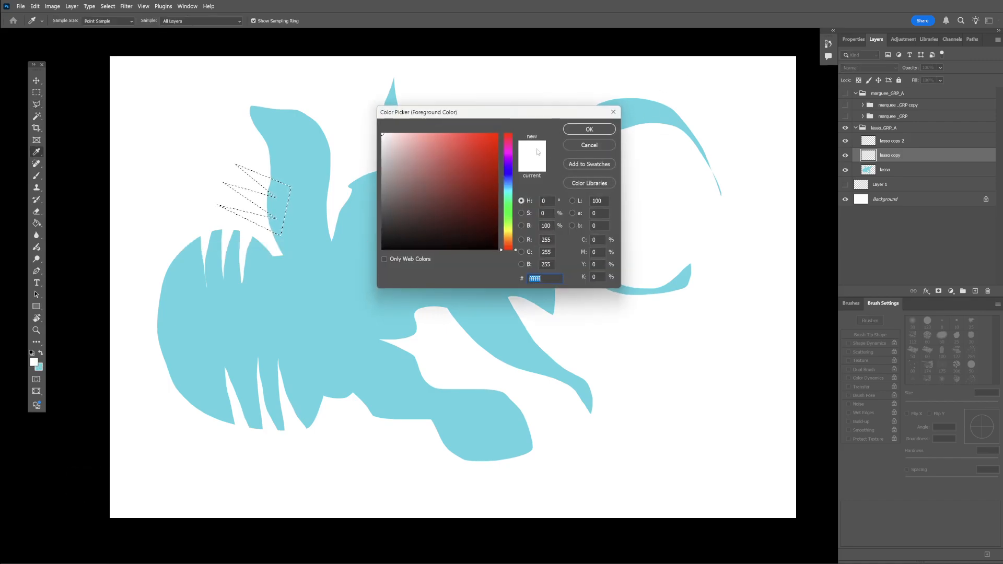
{"action": "left_click", "coordinate": [509, 236]}
{"action": "left_click", "coordinate": [467, 163]}
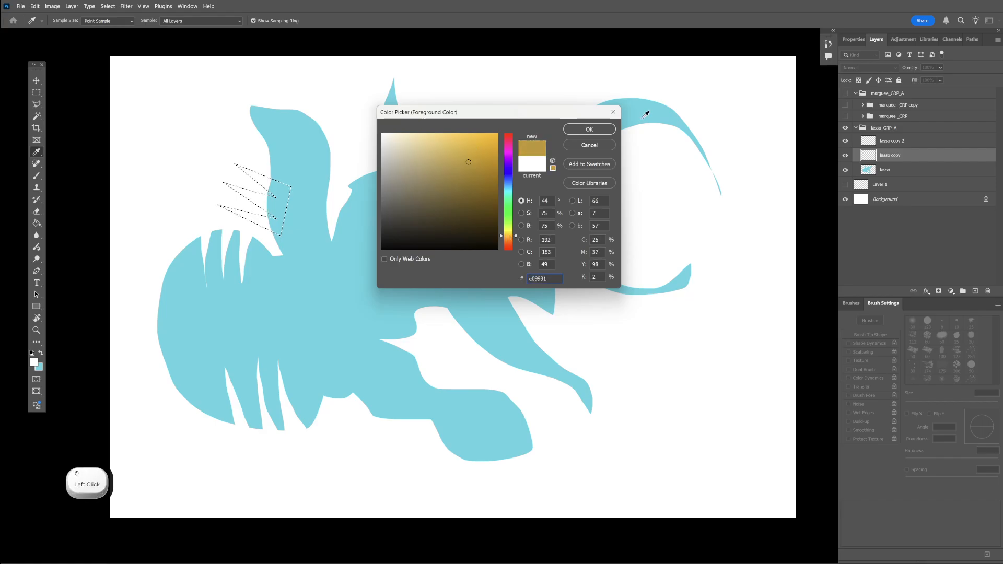
{"action": "left_click", "coordinate": [589, 129]}
{"action": "key", "text": "alt+Delete"}
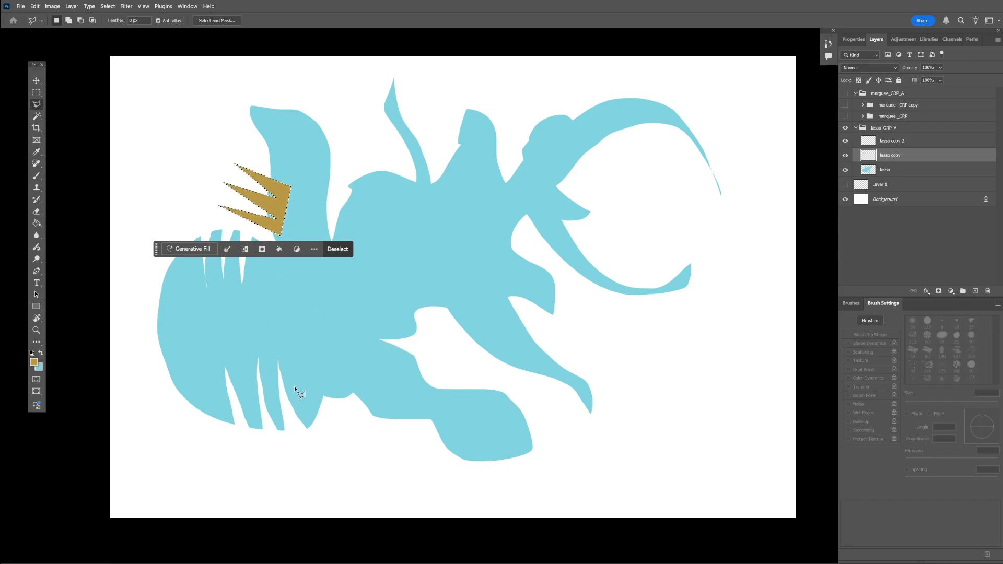
Try to outline a second three-spiked polygonal selection on the lower limb's underside, removing the misplaced points.
{"action": "left_click", "coordinate": [365, 393]}
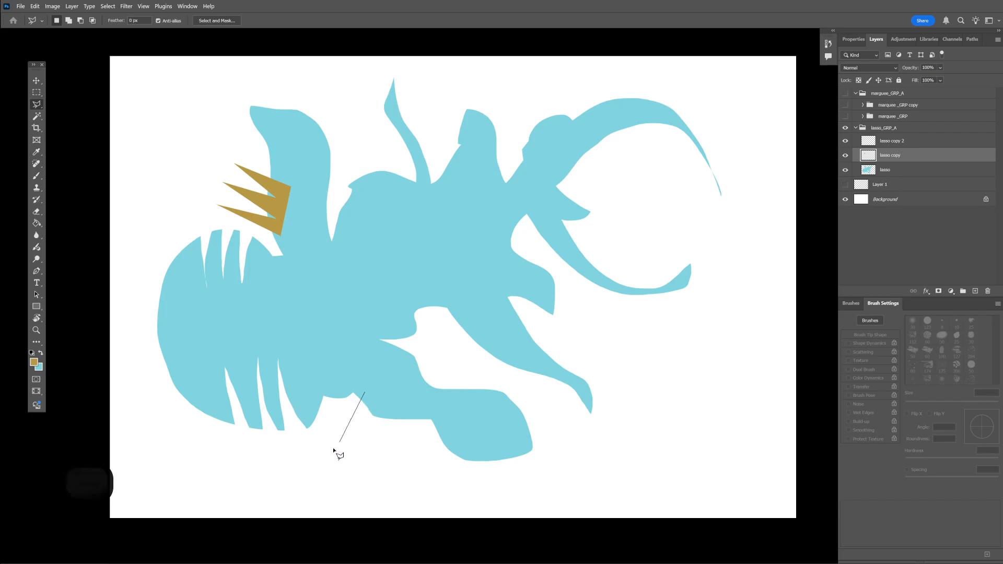
{"action": "left_click", "coordinate": [370, 409]}
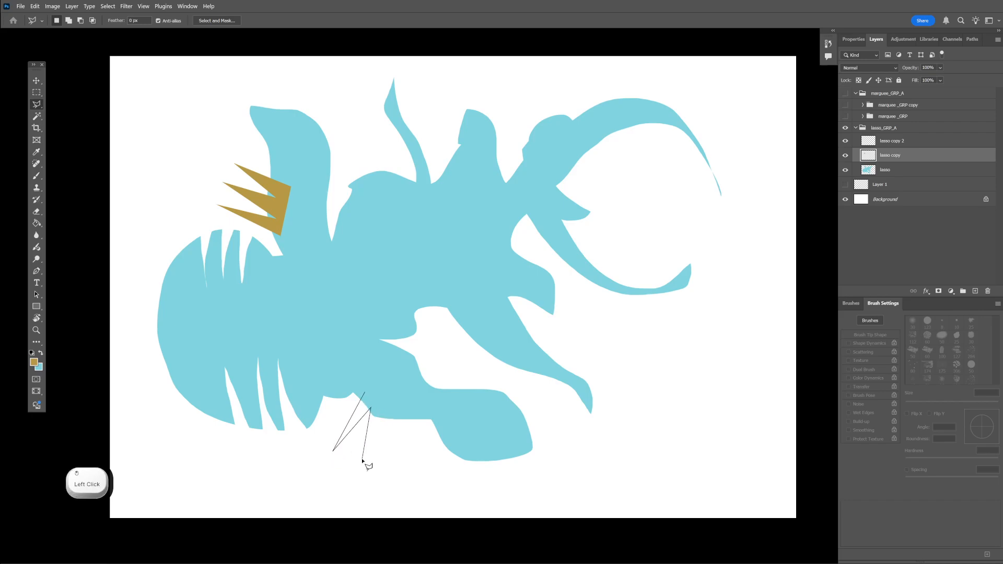
{"action": "left_click", "coordinate": [362, 458]}
{"action": "left_click", "coordinate": [389, 418]}
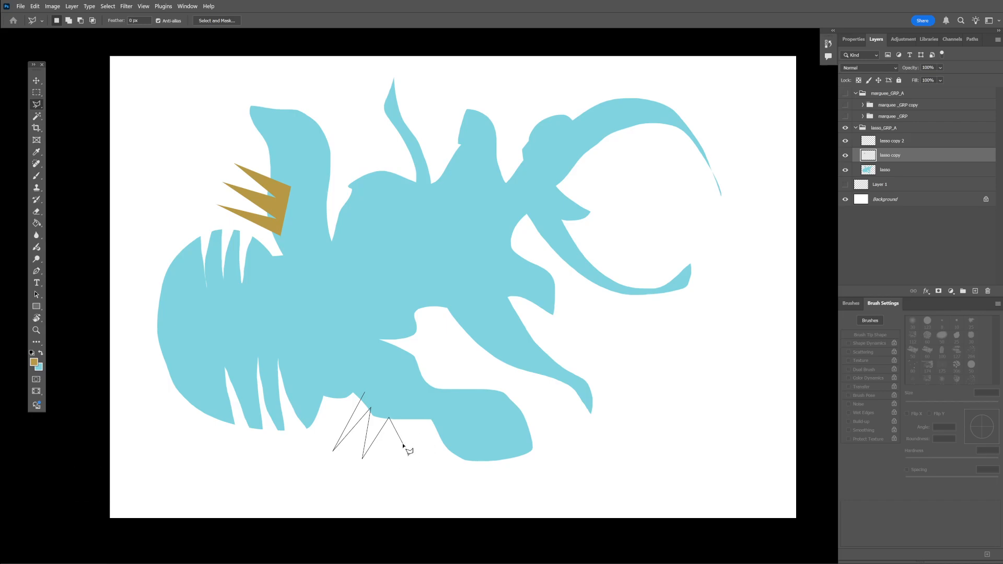
{"action": "key", "text": "BackSpace"}
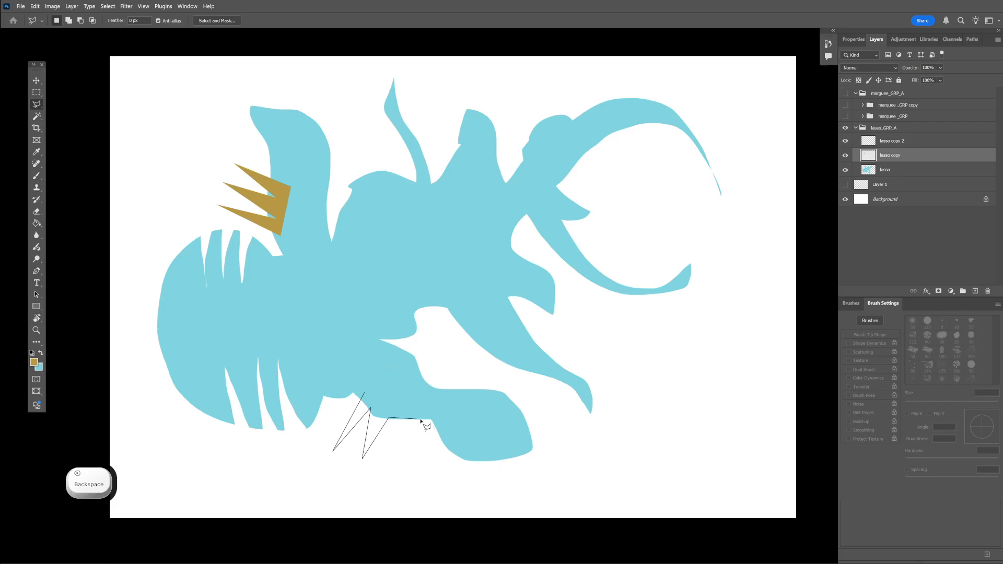
{"action": "key", "text": "Escape"}
{"action": "key", "text": "BackSpace"}
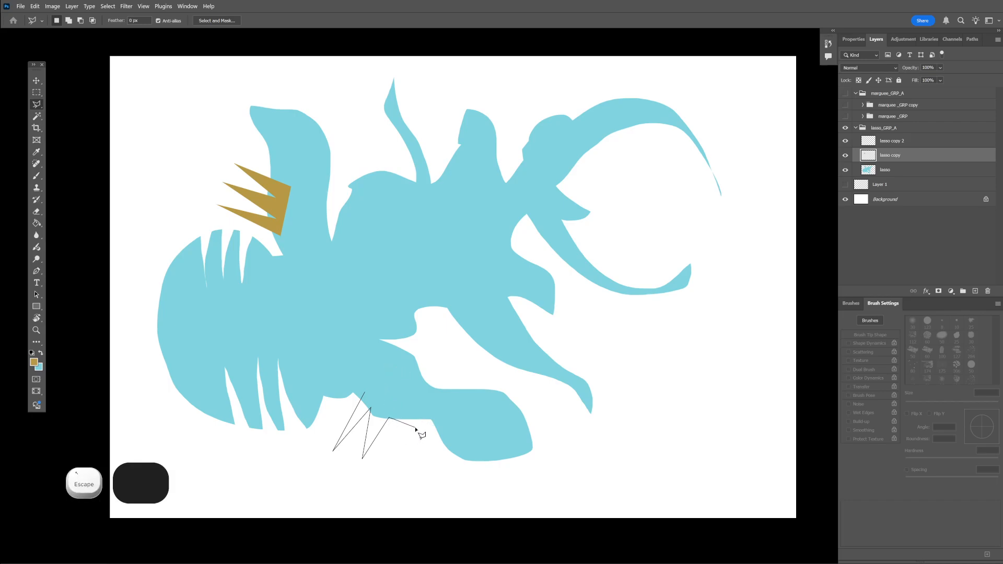
{"action": "key", "text": "ctrl+BackSpace"}
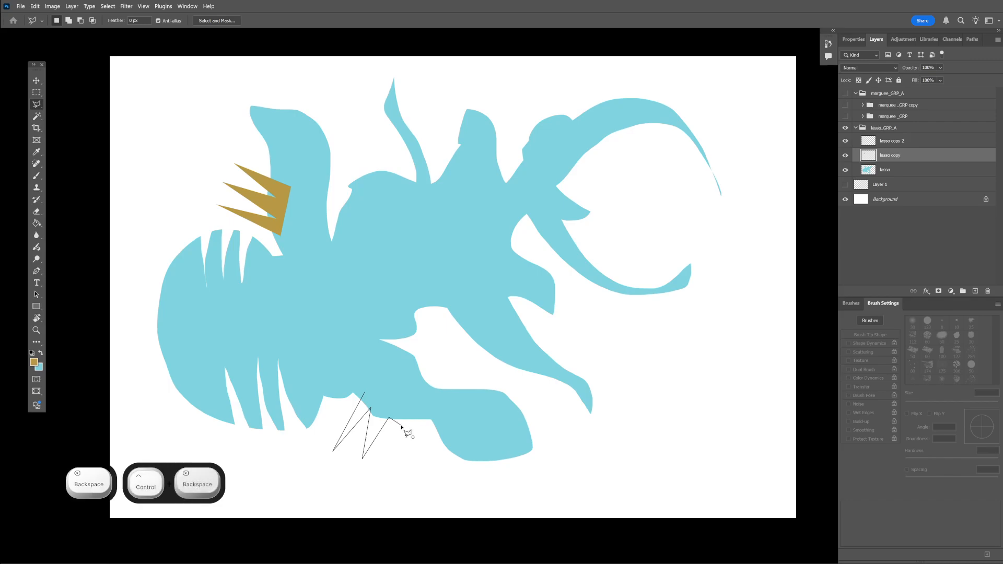
{"action": "left_click", "coordinate": [396, 455]}
{"action": "left_click", "coordinate": [401, 408]}
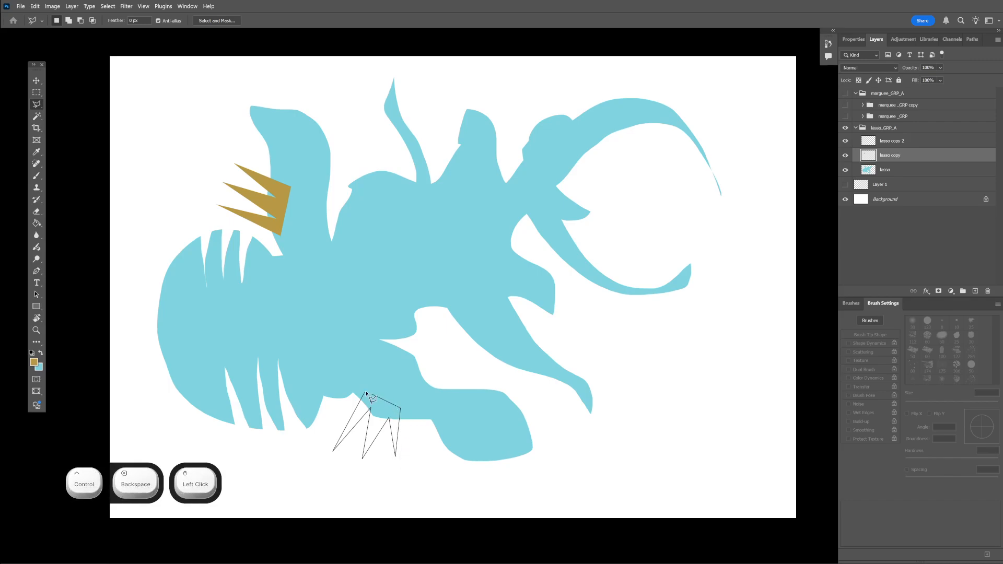
{"action": "left_click", "coordinate": [365, 392]}
Draw a large zigzag polygonal selection across the body and the empty canvas beside it, removing unwanted points, and deselect it.
{"action": "left_click", "coordinate": [364, 299]}
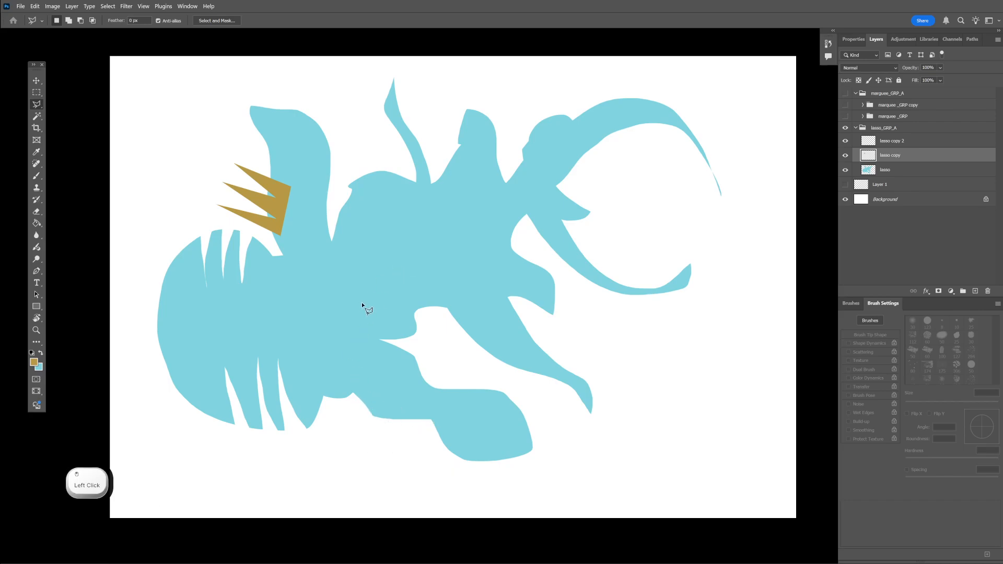
{"action": "left_click", "coordinate": [423, 197]}
{"action": "left_click", "coordinate": [432, 324]}
{"action": "left_click", "coordinate": [502, 208]}
{"action": "left_click", "coordinate": [521, 384]}
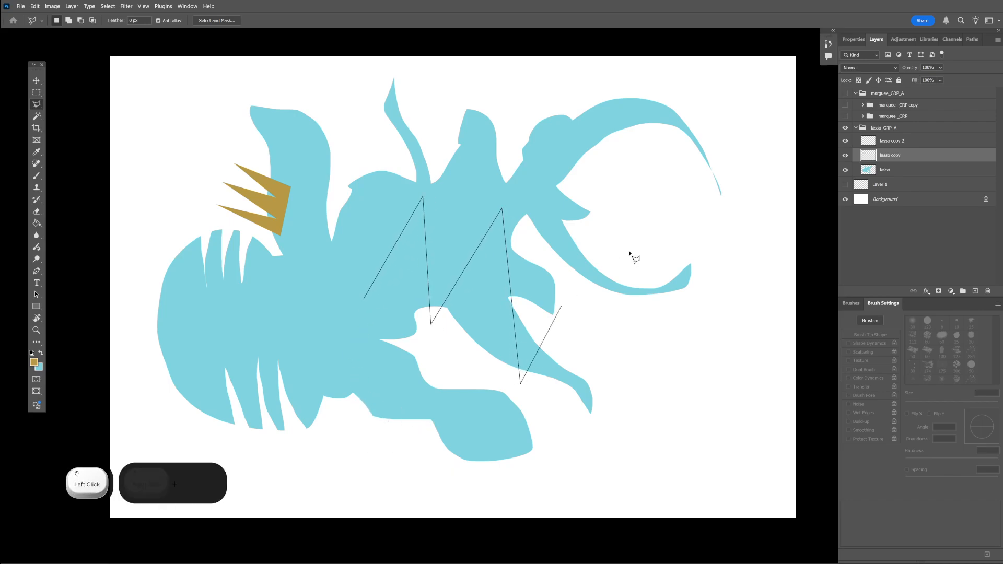
{"action": "left_click", "coordinate": [638, 243]}
{"action": "left_click", "coordinate": [689, 454]}
{"action": "key", "text": "BackSpace"}
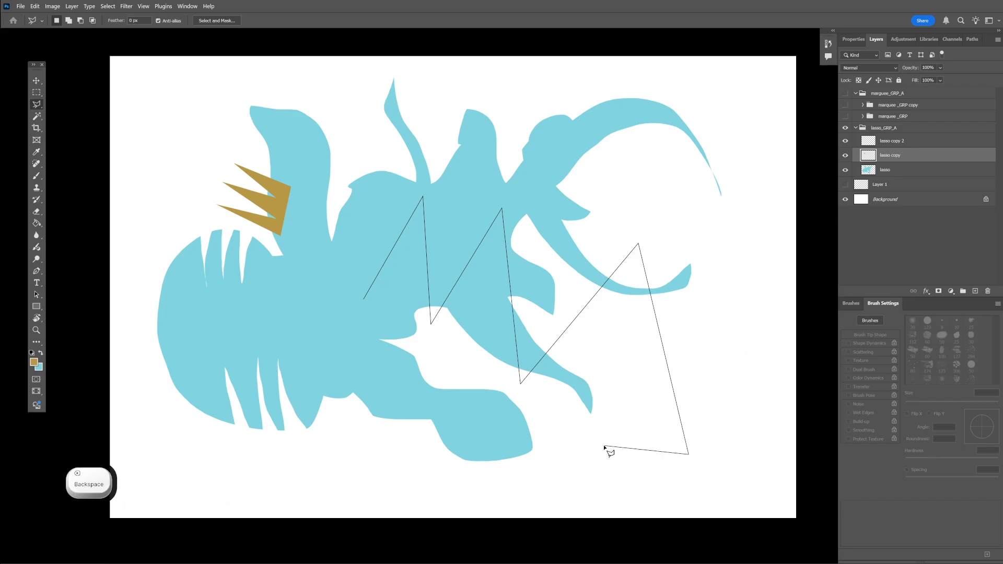
{"action": "key", "text": "Escape"}
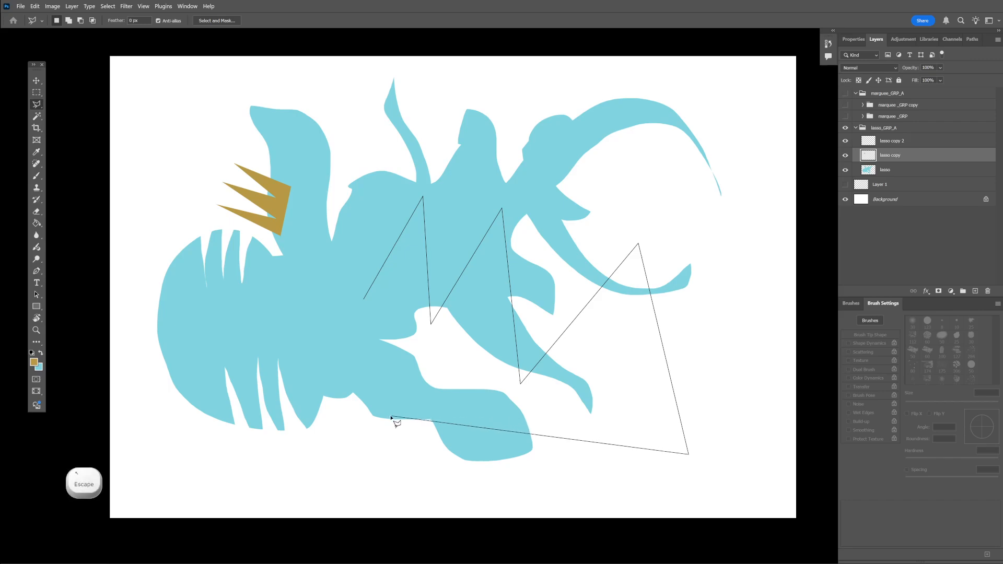
{"action": "left_click", "coordinate": [384, 399]}
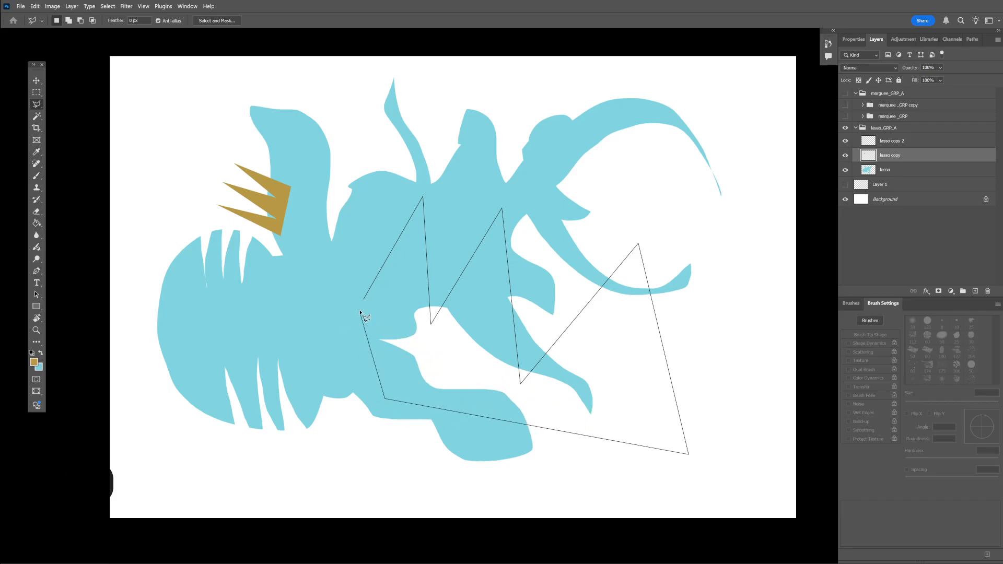
{"action": "left_click", "coordinate": [365, 297]}
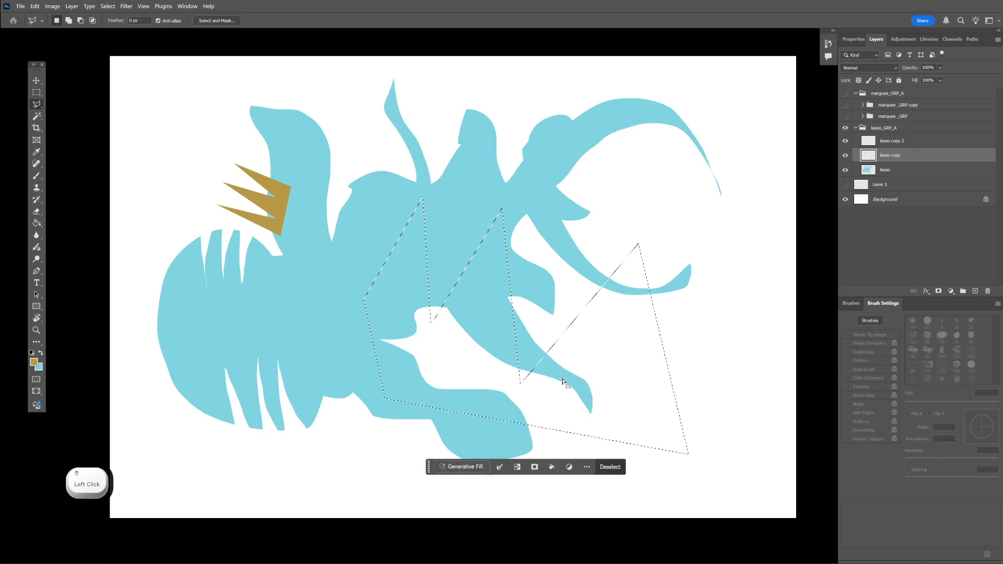
{"action": "key", "text": "ctrl+d"}
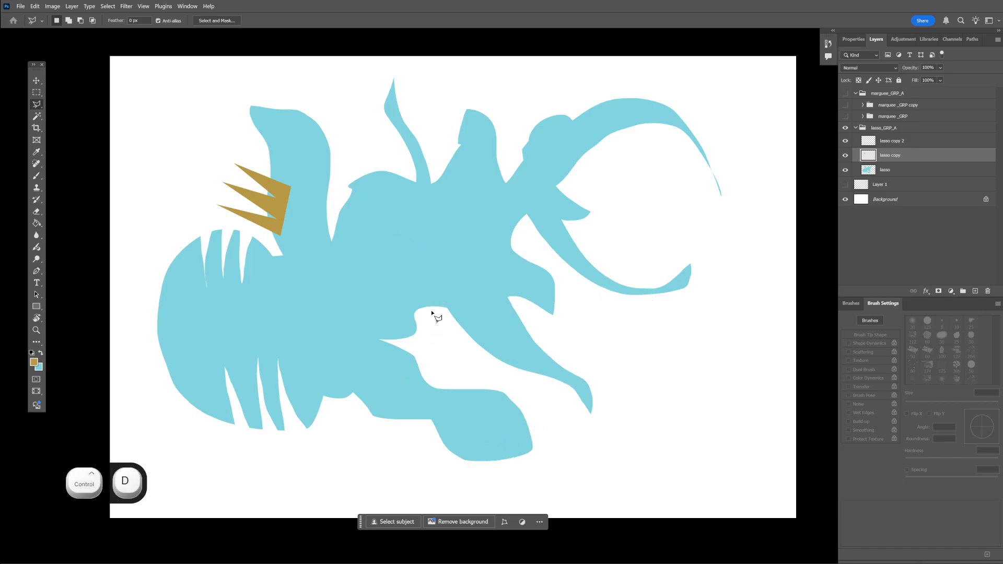
Start outlining a three-spiked polygonal selection on the lower limb's outer edge beside the striped body, and remove the misplaced last points.
{"action": "key", "text": "r"}
{"action": "left_click_drag", "start_coordinate": [376, 246], "coordinate": [515, 392]}
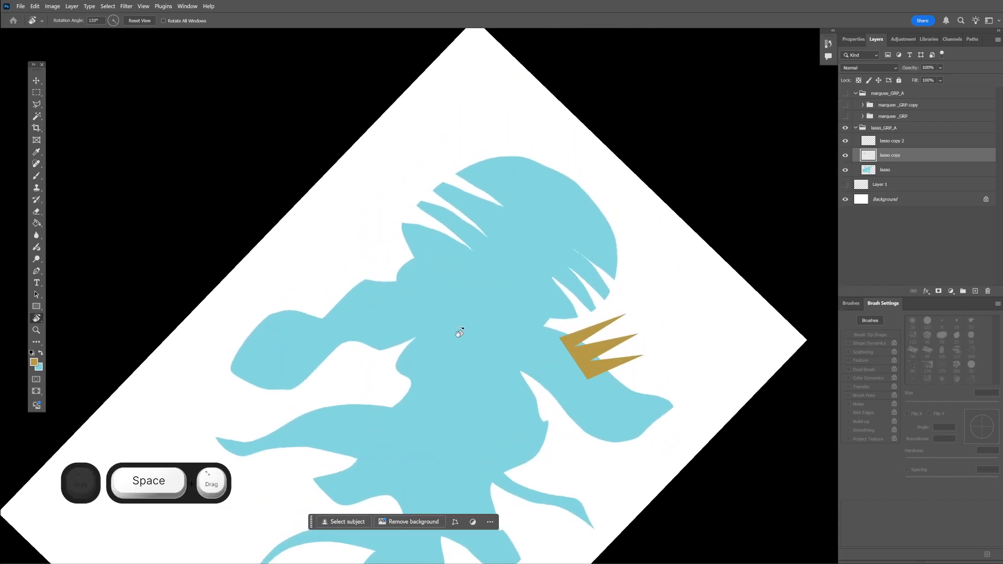
{"action": "key", "text": "l"}
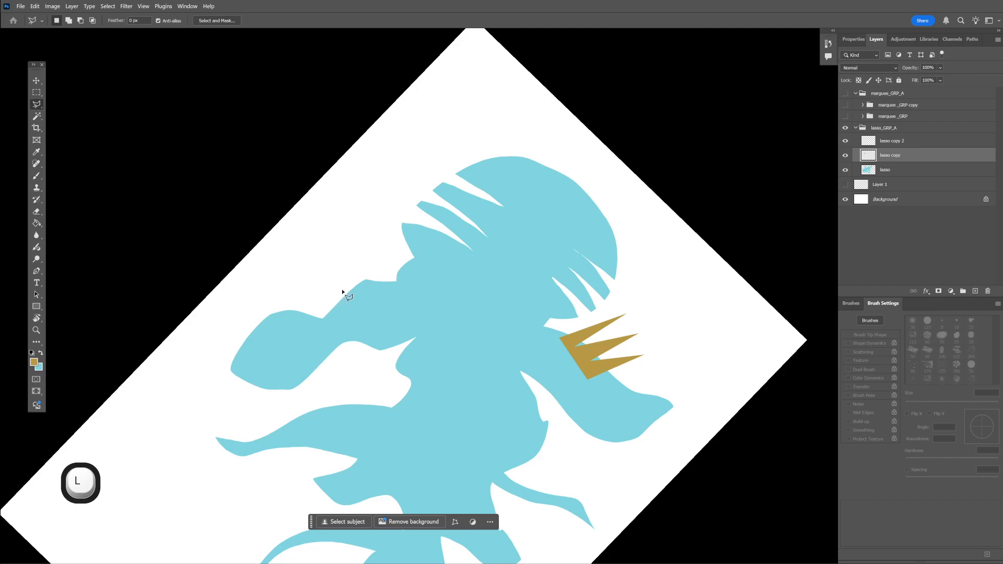
{"action": "left_click", "coordinate": [385, 291]}
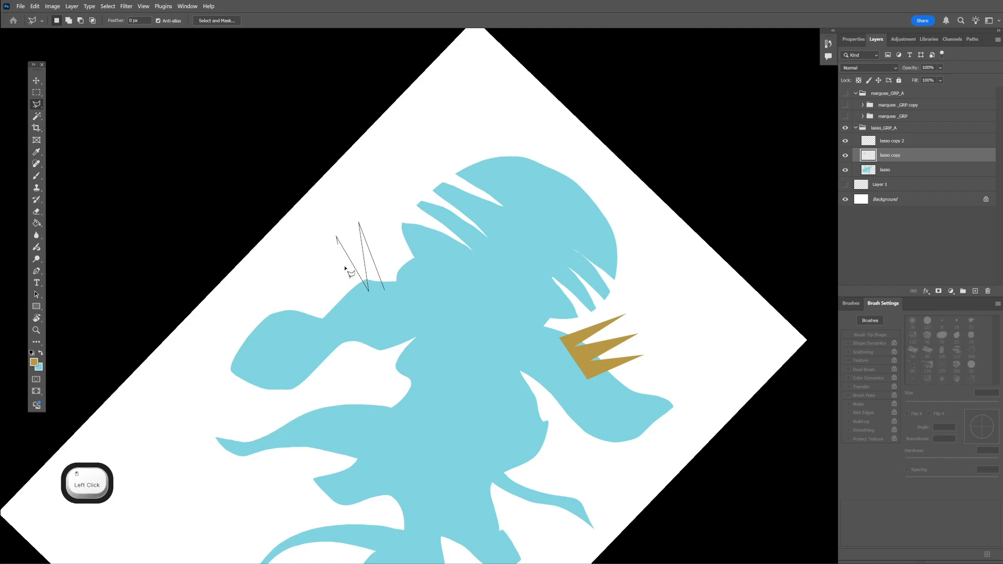
{"action": "left_click", "coordinate": [319, 255]}
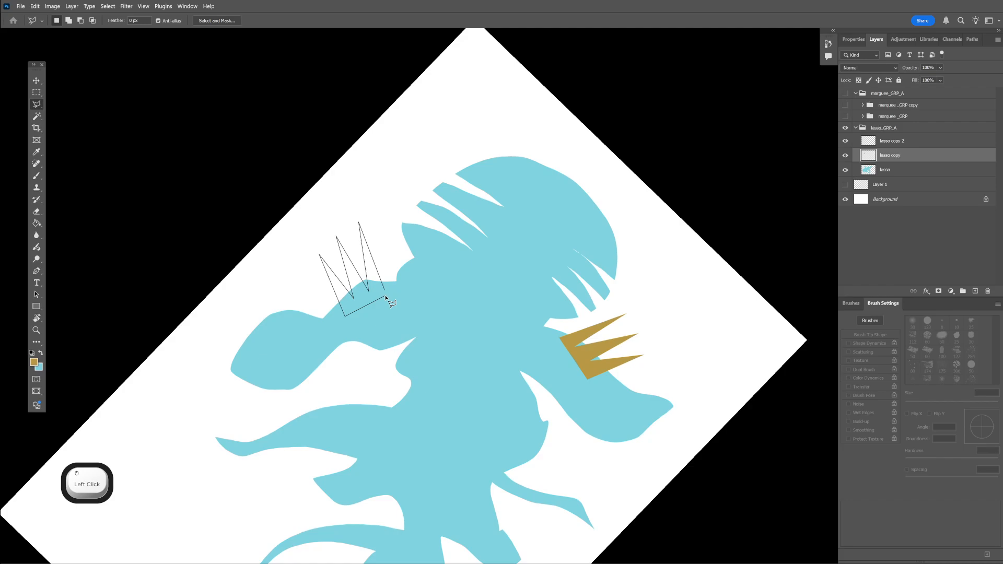
{"action": "key", "text": "BackSpace"}
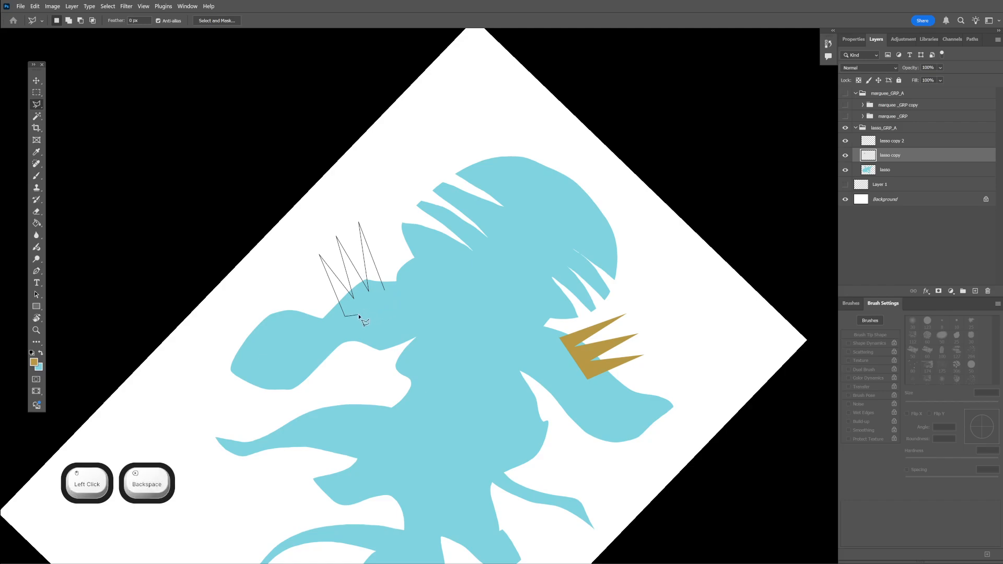
{"action": "key", "text": "BackSpace"}
{"action": "key", "text": "BackSpace"}
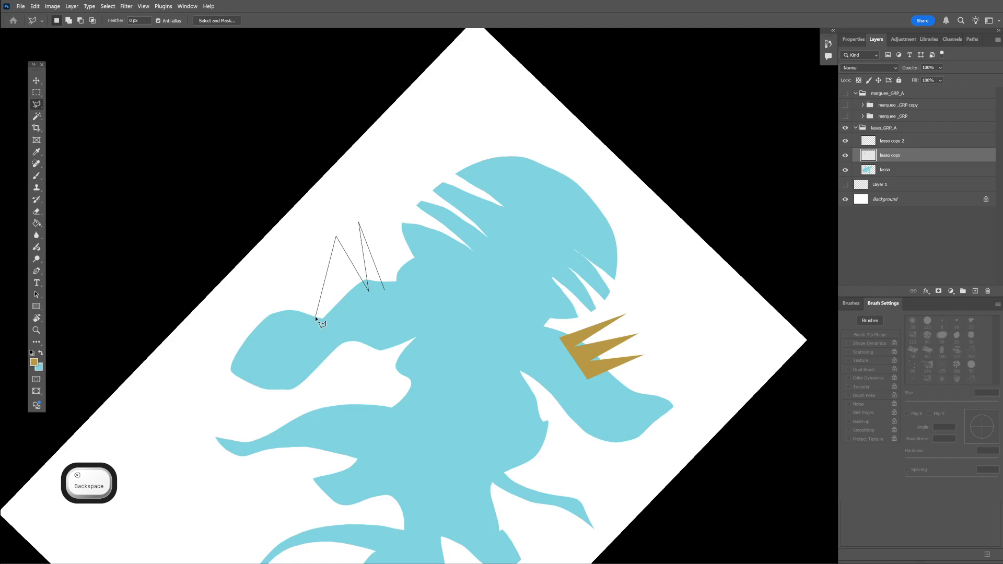
Redraw the third spike of the polygonal selection, remove the unwanted extra points, and close the outline across the limb.
{"action": "left_click", "coordinate": [355, 297]}
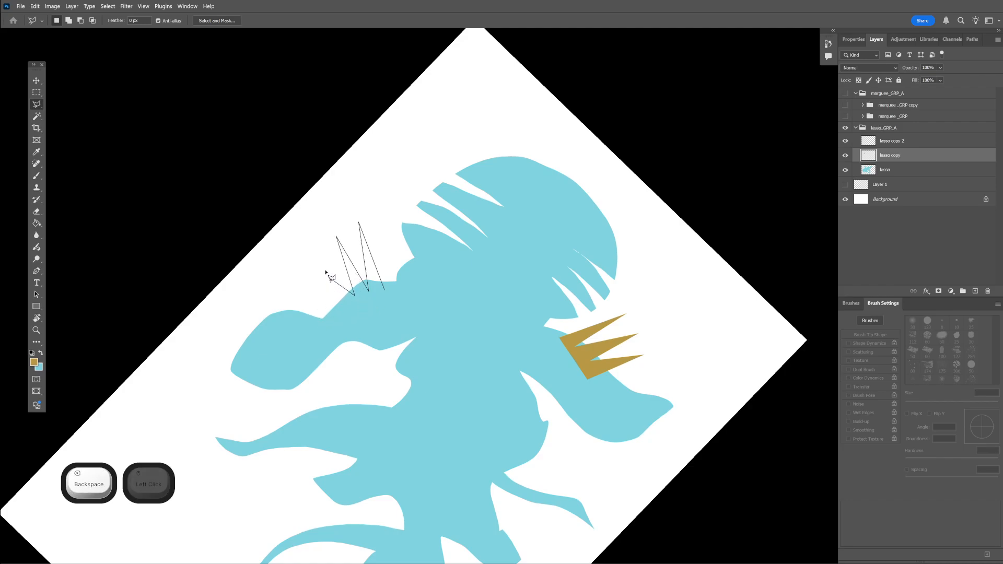
{"action": "left_click", "coordinate": [319, 258]}
{"action": "left_click", "coordinate": [340, 302]}
{"action": "left_click", "coordinate": [320, 307]}
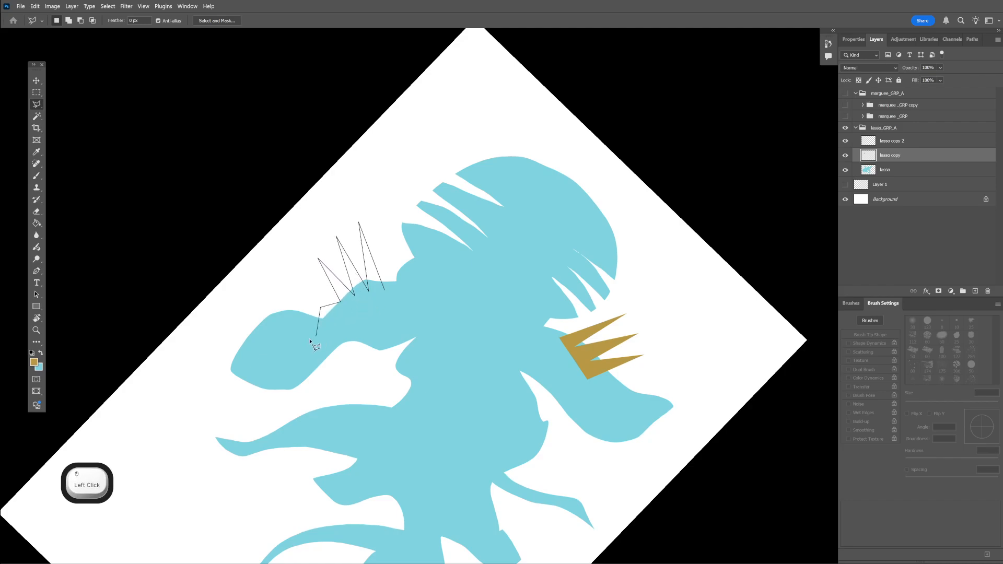
{"action": "left_click", "coordinate": [360, 326]}
{"action": "key", "text": "BackSpace"}
{"action": "key", "text": "BackSpace"}
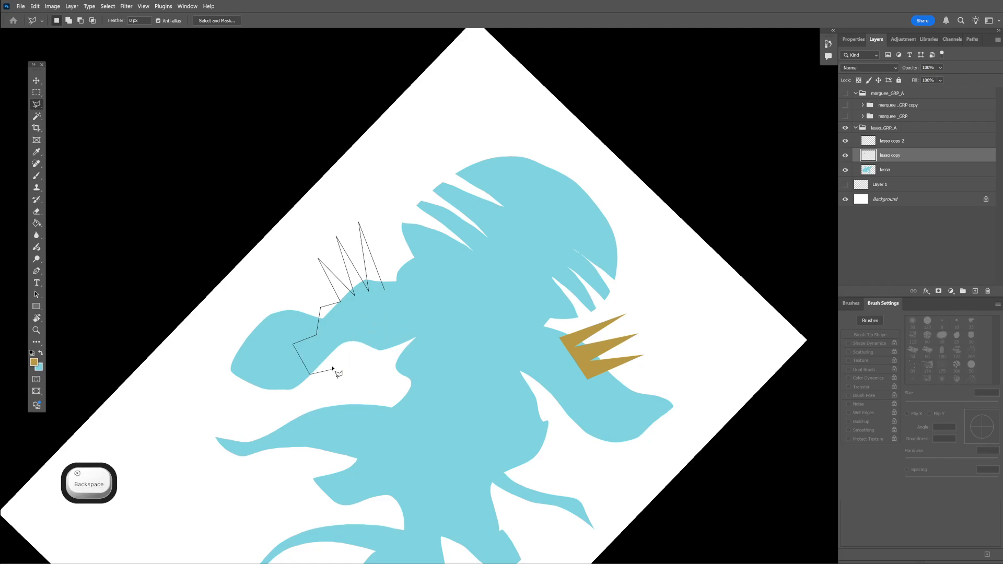
{"action": "key", "text": "BackSpace"}
{"action": "left_click", "coordinate": [343, 306]}
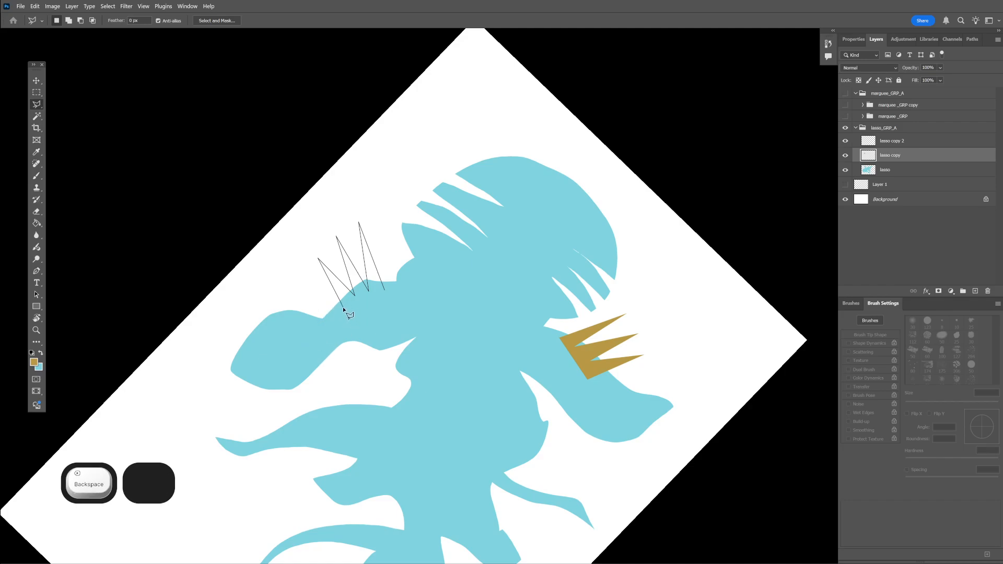
{"action": "left_click", "coordinate": [386, 294]}
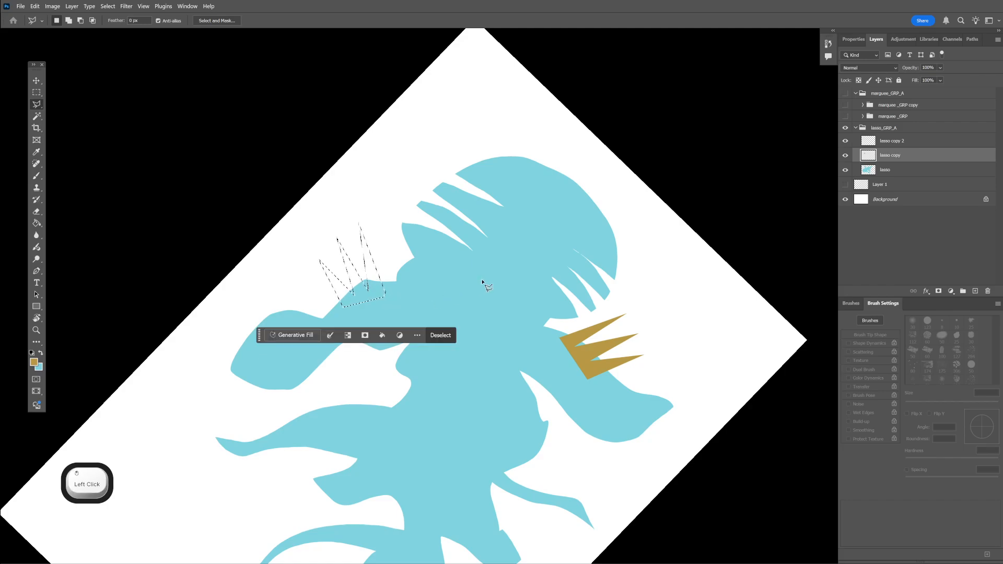
Fill the three-spiked selection with ochre on the lasso copy layer, deselect it, and toggle that layer's visibility to check it.
{"action": "key", "text": "alt+Delete"}
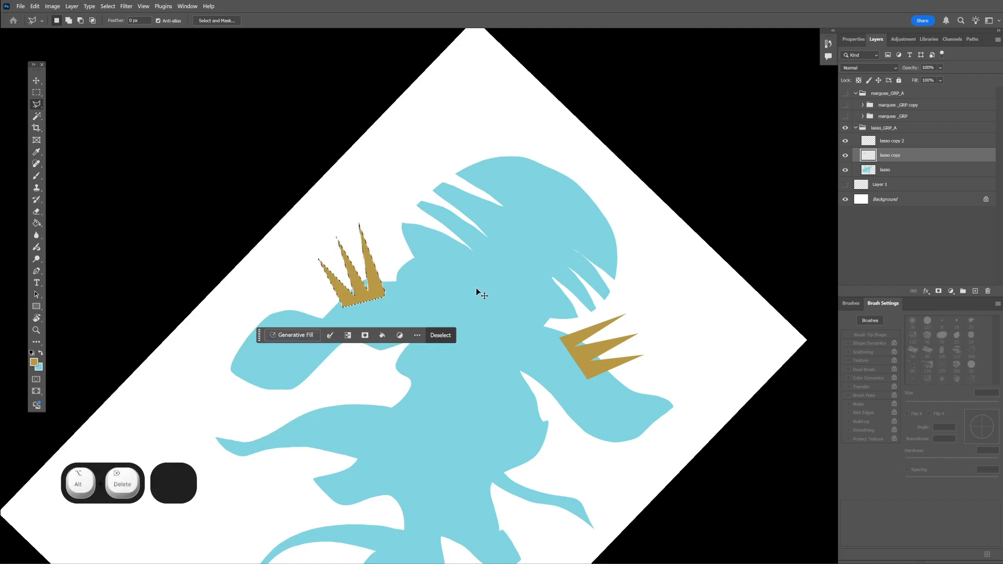
{"action": "key", "text": "ctrl+d"}
{"action": "key", "text": "Escape"}
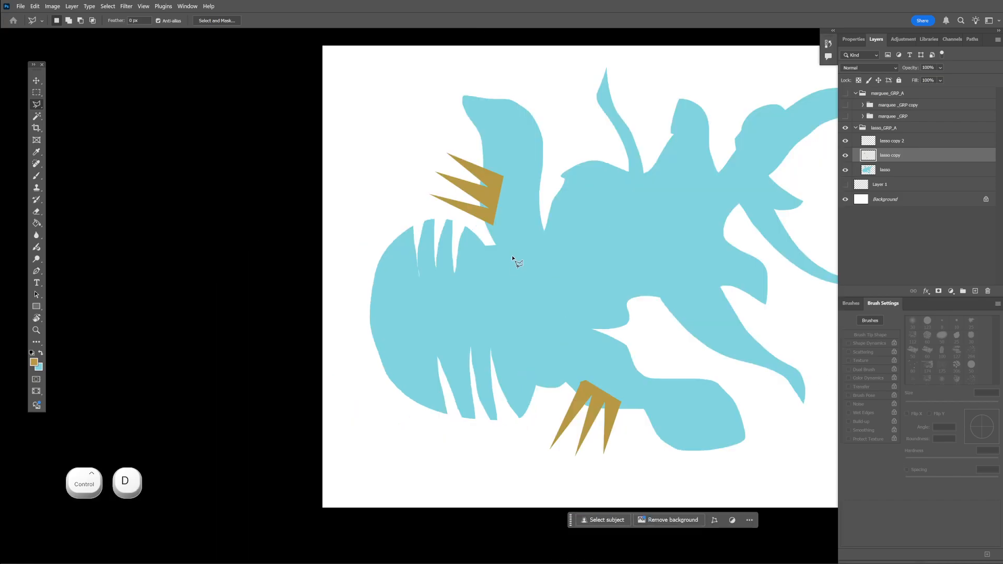
{"action": "left_click_drag", "start_coordinate": [594, 269], "coordinate": [393, 293]}
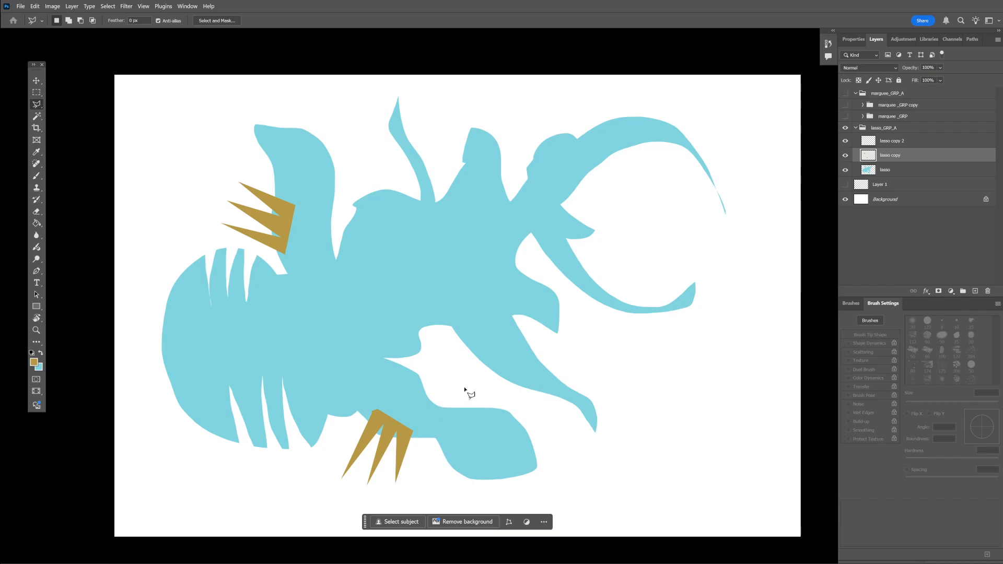
{"action": "left_click", "coordinate": [845, 155]}
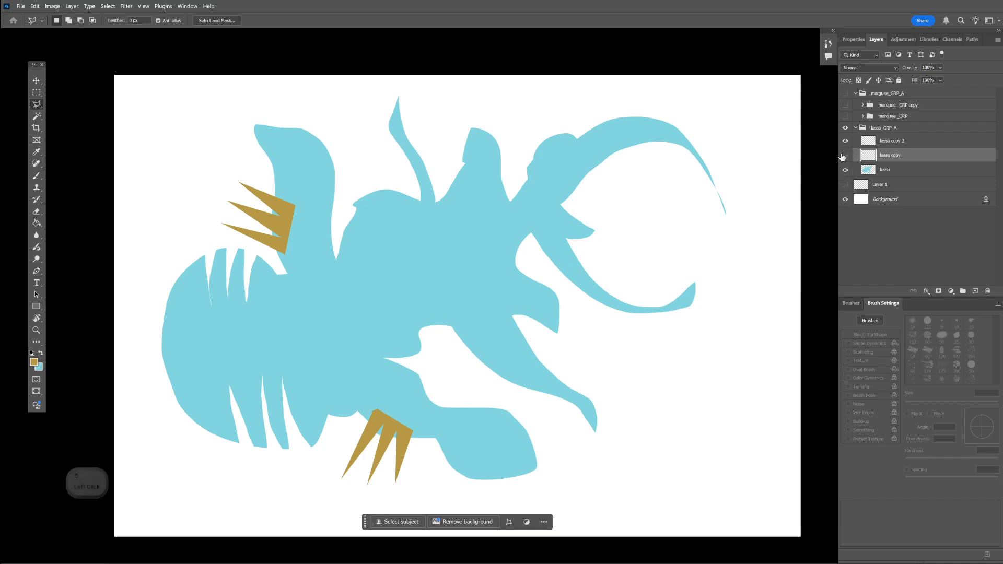
{"action": "left_click", "coordinate": [845, 156]}
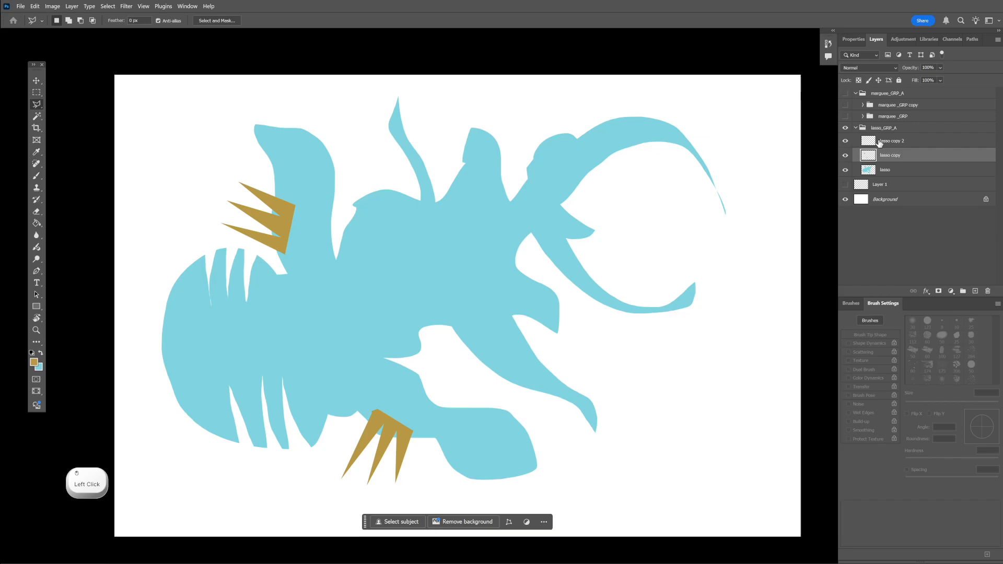
Make the lasso layer active and outline a narrow triangular polygonal selection inside the body's rounded end, pointing outward.
{"action": "left_click", "coordinate": [894, 171]}
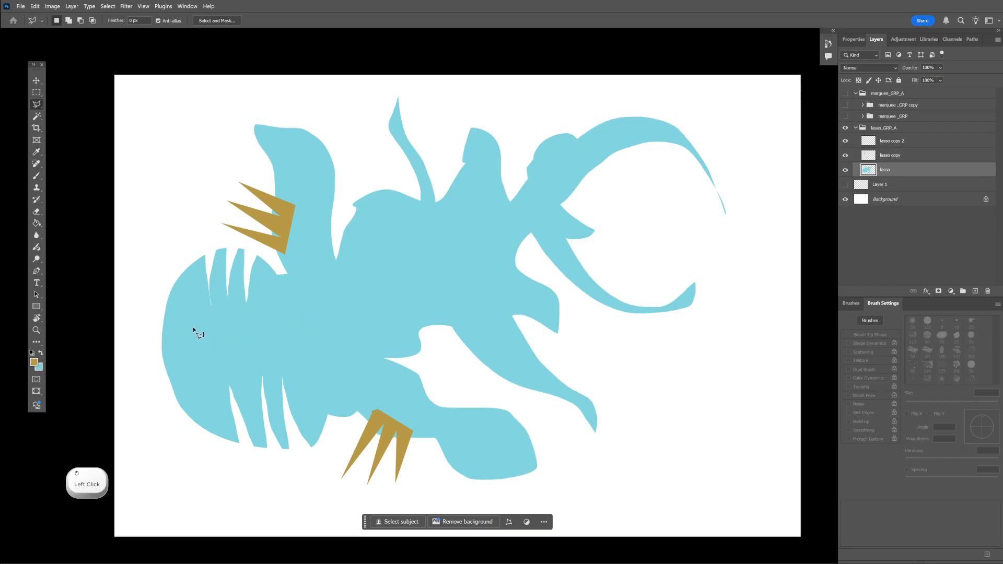
{"action": "left_click", "coordinate": [179, 340]}
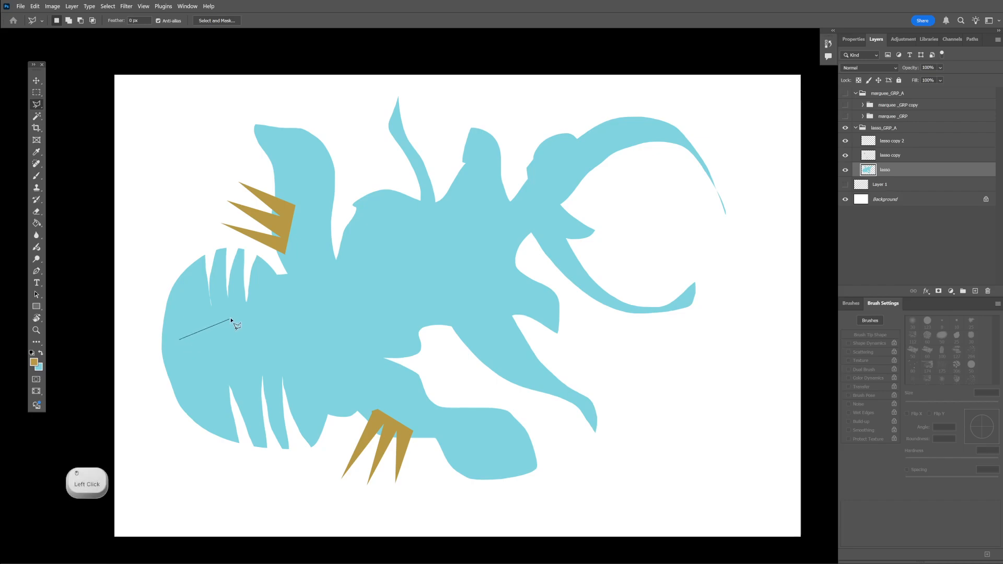
{"action": "left_click", "coordinate": [232, 317]}
{"action": "left_click", "coordinate": [233, 337]}
{"action": "left_click", "coordinate": [181, 341]}
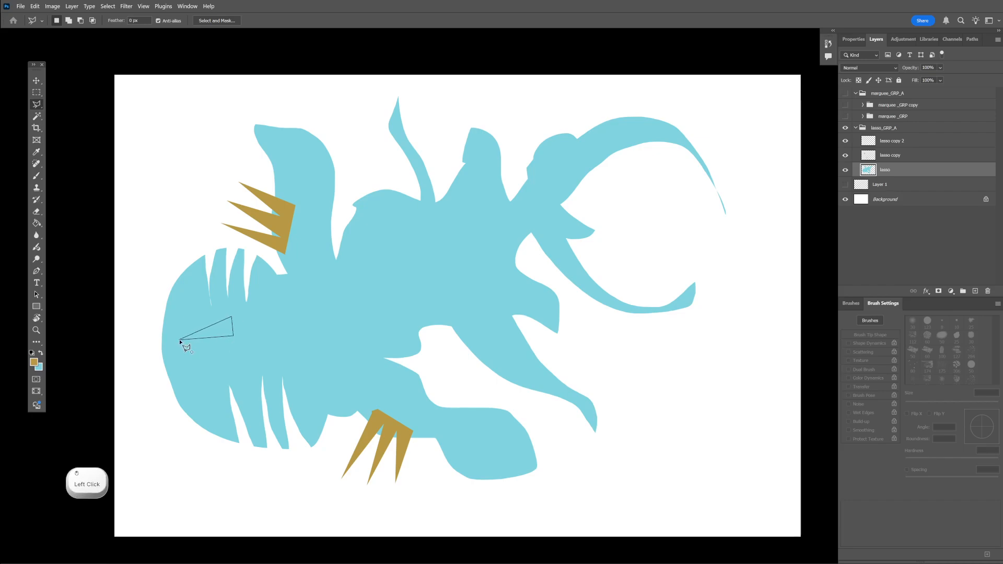
{"action": "left_click", "coordinate": [180, 342]}
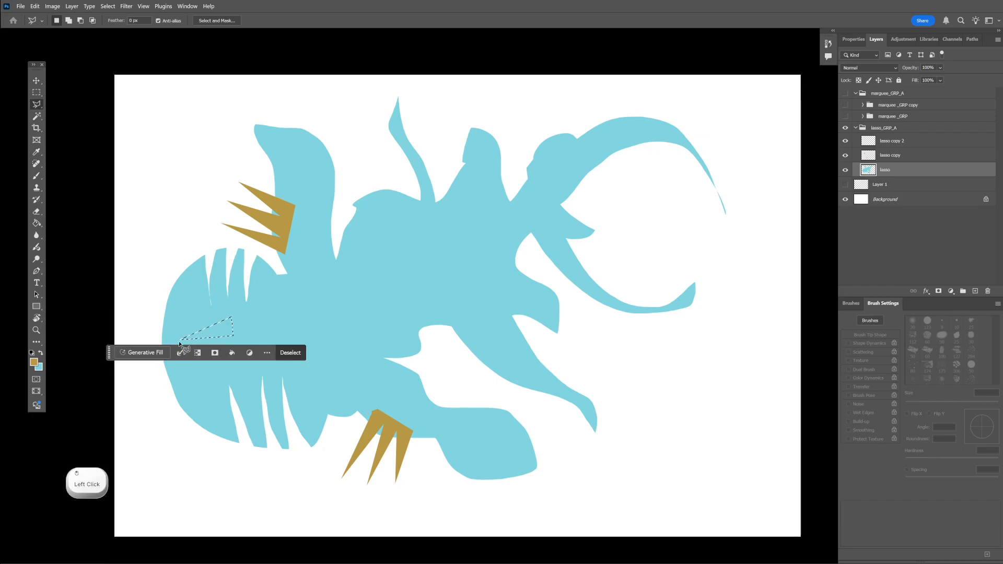
Add a second narrow triangle below the first to the selection and delete both areas from the lasso layer.
{"action": "left_click", "coordinate": [186, 369], "text": "shift"}
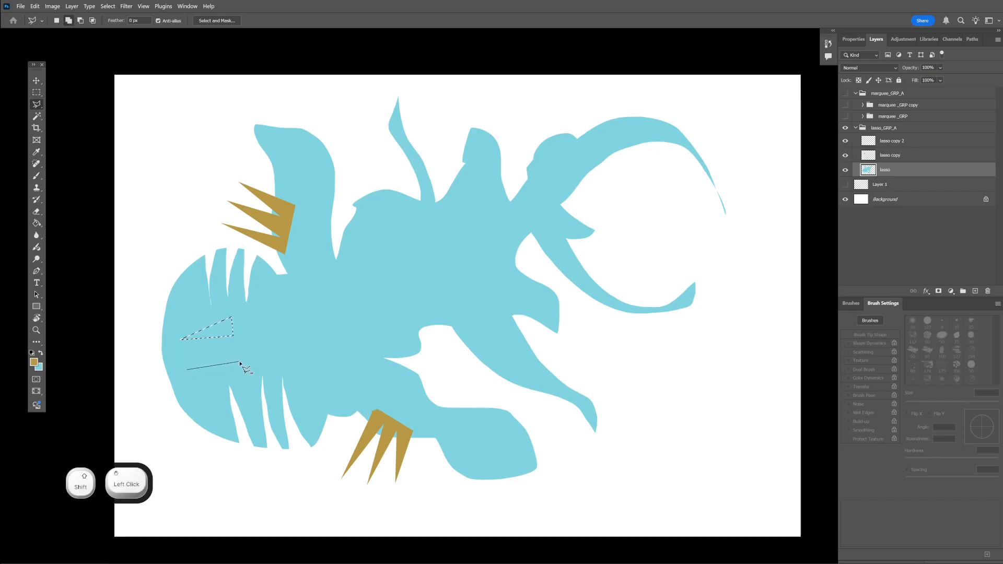
{"action": "left_click", "coordinate": [240, 362]}
{"action": "left_click", "coordinate": [243, 379]}
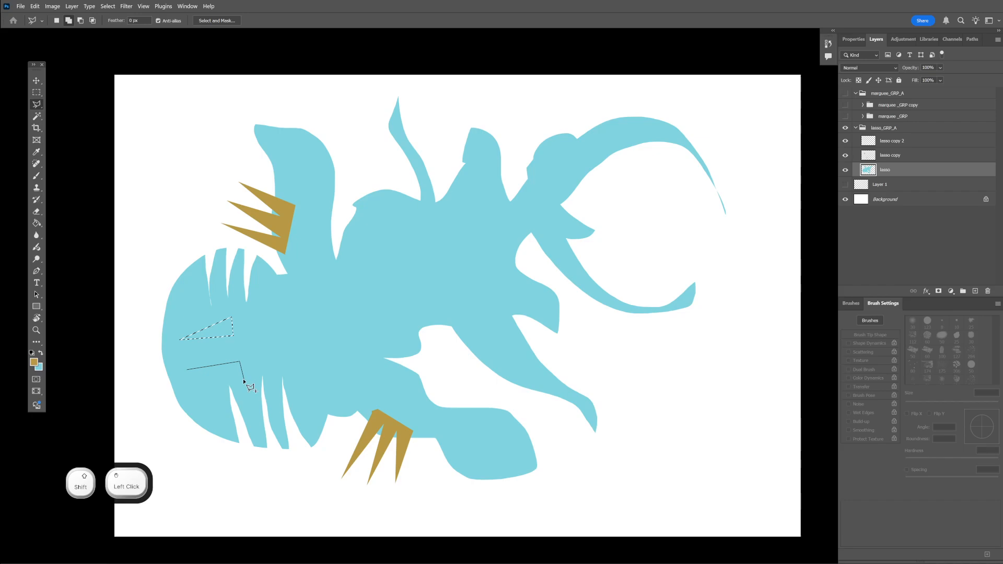
{"action": "left_click", "coordinate": [186, 369]}
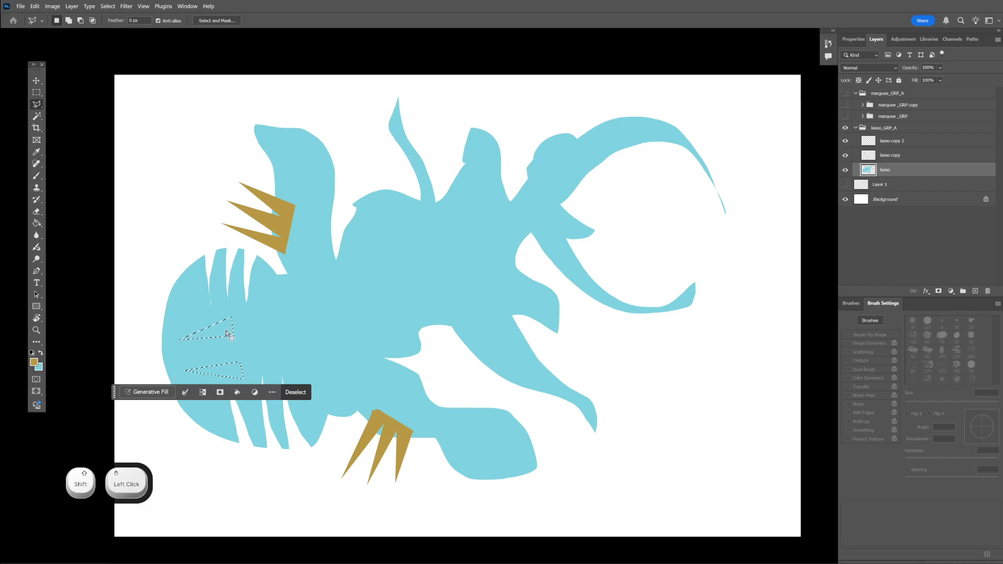
{"action": "key", "text": "Delete"}
{"action": "key", "text": "Delete"}
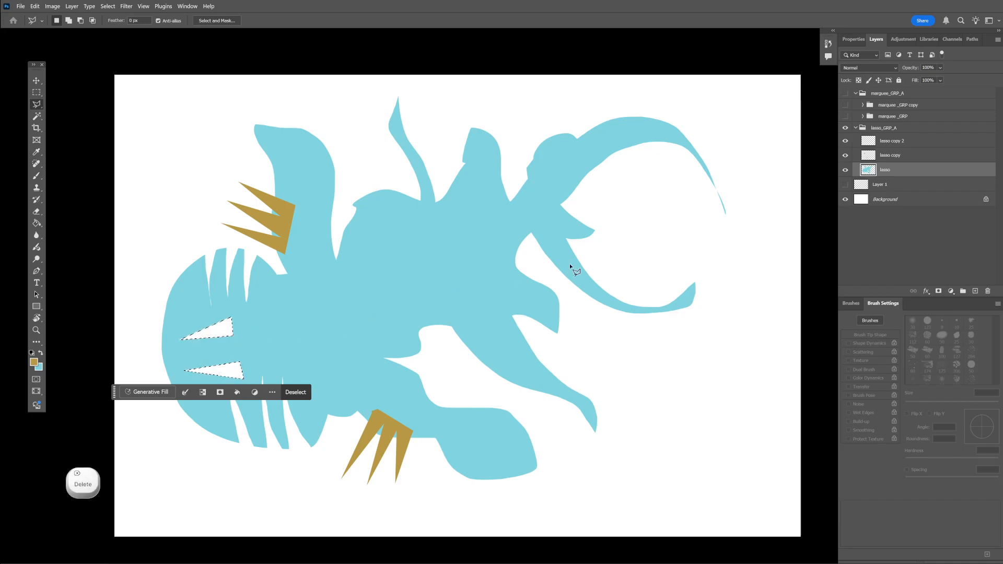
Move the two-triangle selection along the body toward the tail and cut it out of the lasso layer at four more evenly spaced places.
{"action": "key", "text": "m"}
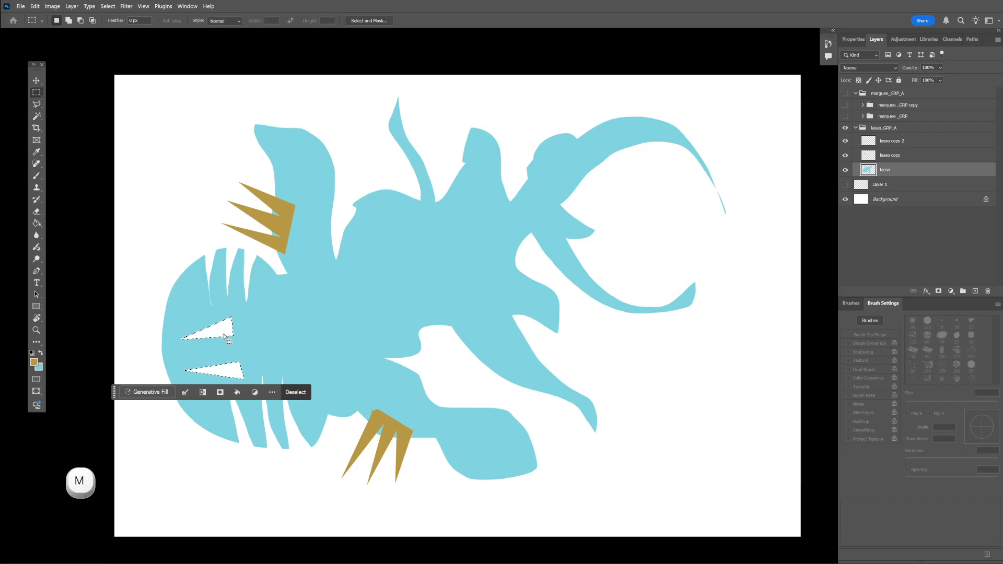
{"action": "key", "text": "l"}
{"action": "mouse_move", "coordinate": [232, 333]}
{"action": "left_mouse_down"}
{"action": "mouse_move", "coordinate": [360, 302]}
{"action": "mouse_move", "coordinate": [479, 239]}
{"action": "mouse_move", "coordinate": [489, 245]}
{"action": "left_mouse_up"}
{"action": "key", "text": "Delete"}
{"action": "key", "text": "Delete"}
{"action": "key", "text": "Delete"}
{"action": "key", "text": "Delete"}
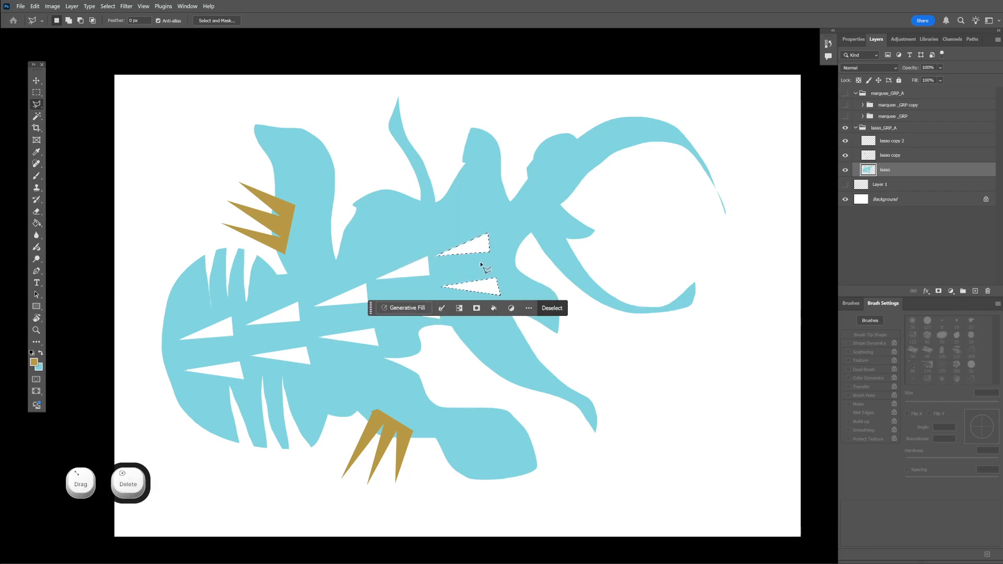
Make lasso copy 2 the active layer and move the two-triangle selection back to the outer edge of the body's rounded end.
{"action": "key", "text": "m"}
{"action": "mouse_move", "coordinate": [481, 250]}
{"action": "left_mouse_down"}
{"action": "mouse_move", "coordinate": [396, 229]}
{"action": "mouse_move", "coordinate": [577, 312]}
{"action": "mouse_move", "coordinate": [543, 349]}
{"action": "left_mouse_up"}
{"action": "mouse_move", "coordinate": [646, 348]}
{"action": "left_mouse_down"}
{"action": "mouse_move", "coordinate": [667, 334]}
{"action": "mouse_move", "coordinate": [117, 358]}
{"action": "left_mouse_up"}
{"action": "left_click", "coordinate": [888, 141]}
{"action": "left_click_drag", "start_coordinate": [330, 342], "coordinate": [368, 335]}
{"action": "left_click_drag", "start_coordinate": [178, 395], "coordinate": [229, 378]}
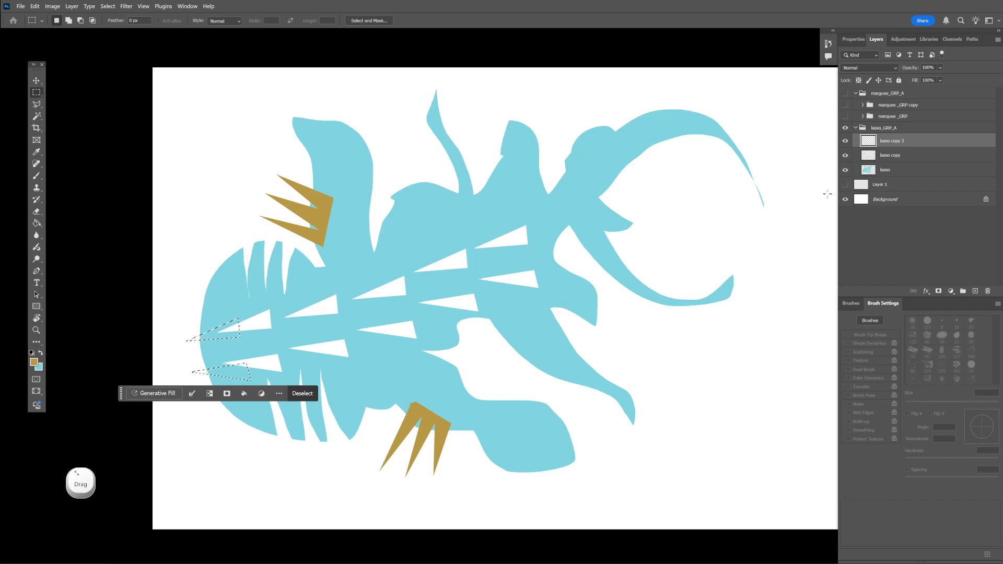
Set the foreground colour to dark grey-teal #2f3f3f and fill the two-triangle selection with it, protruding past the rounded end, on lasso copy 2.
{"action": "left_click", "coordinate": [34, 362]}
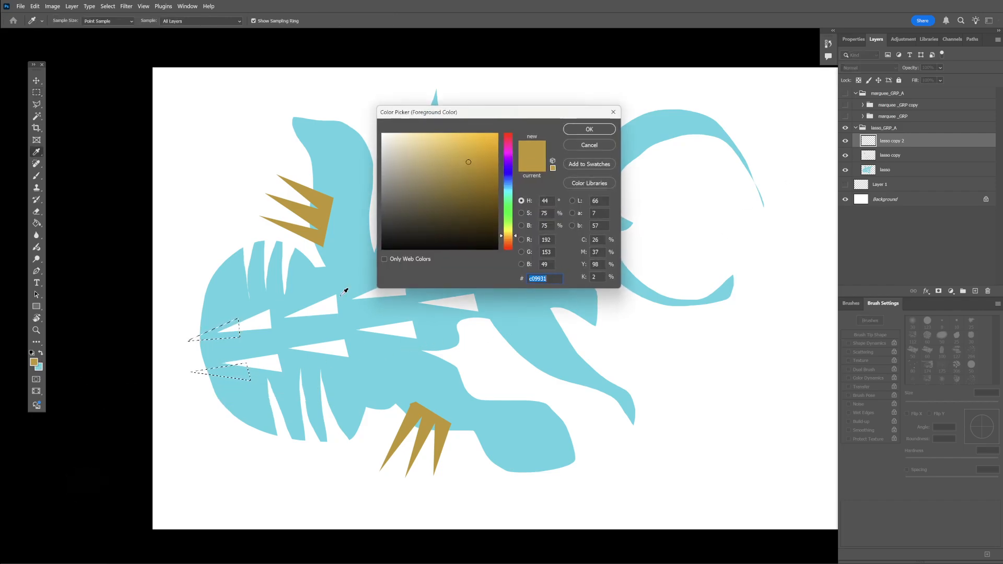
{"action": "left_click", "coordinate": [469, 206]}
{"action": "left_click", "coordinate": [411, 221]}
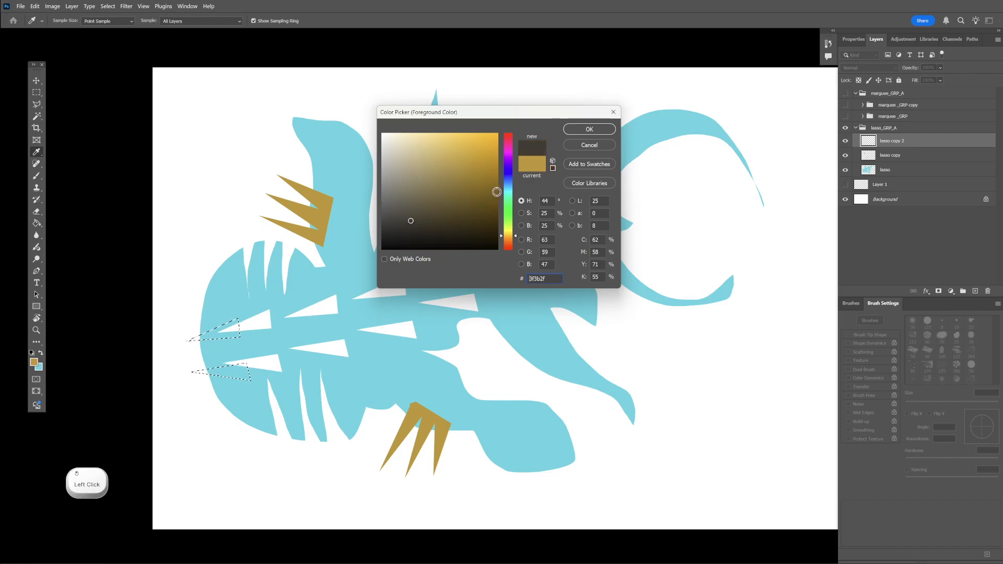
{"action": "left_click", "coordinate": [511, 192]}
{"action": "left_click", "coordinate": [589, 128]}
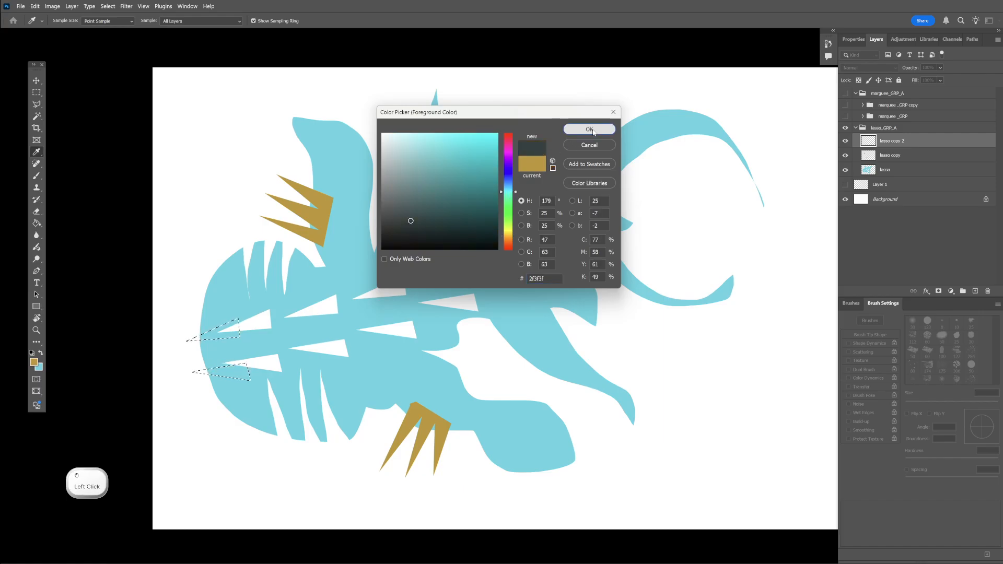
{"action": "mouse_move", "coordinate": [229, 334]}
{"action": "left_mouse_down"}
{"action": "mouse_move", "coordinate": [204, 336]}
{"action": "mouse_move", "coordinate": [216, 328]}
{"action": "left_mouse_up"}
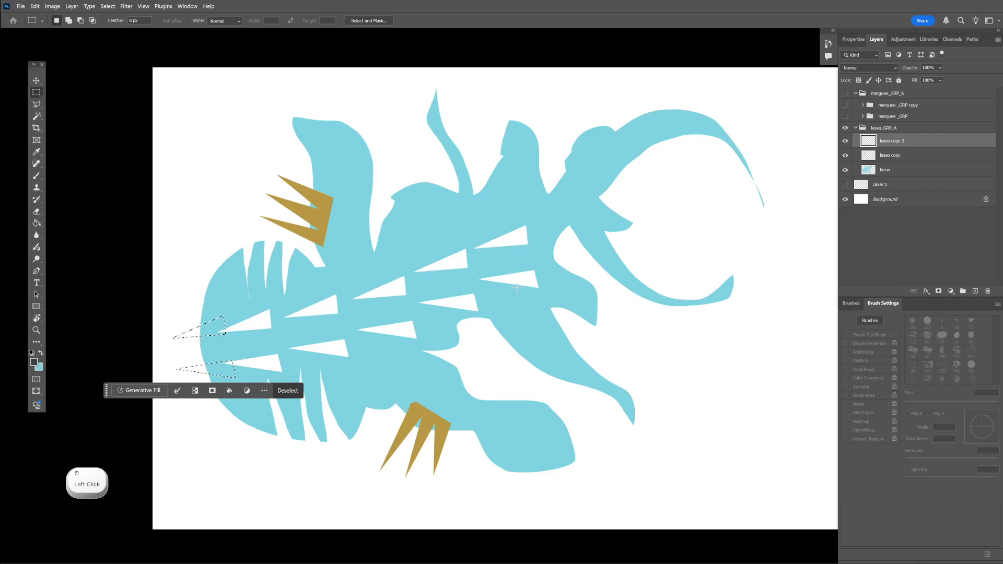
{"action": "key", "text": "alt+Delete"}
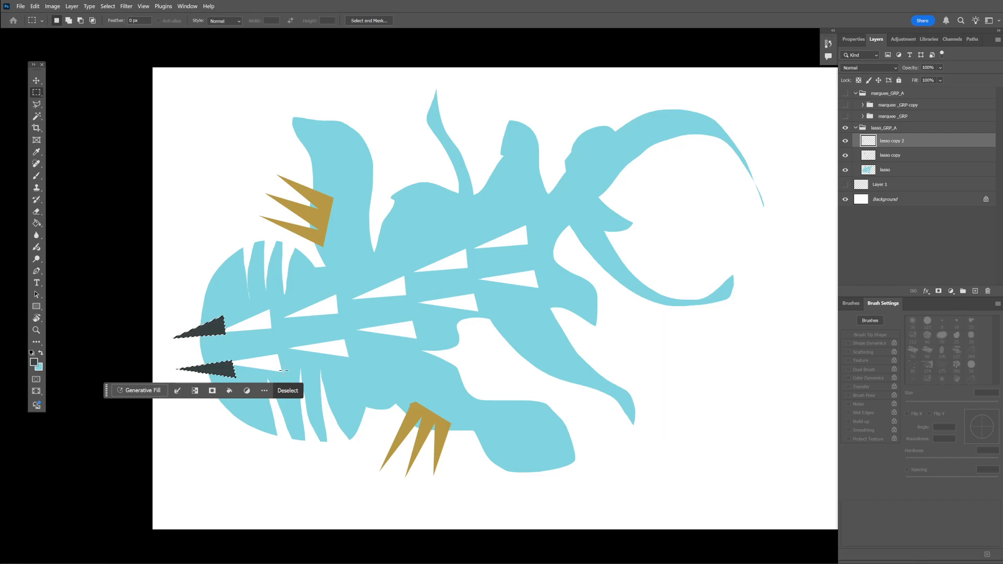
Outline a thin slanted strip across both dark spikes with the Polygonal Lasso on lasso copy 2.
{"action": "key", "text": "r"}
{"action": "left_click_drag", "start_coordinate": [298, 364], "coordinate": [511, 399]}
{"action": "key", "text": "space"}
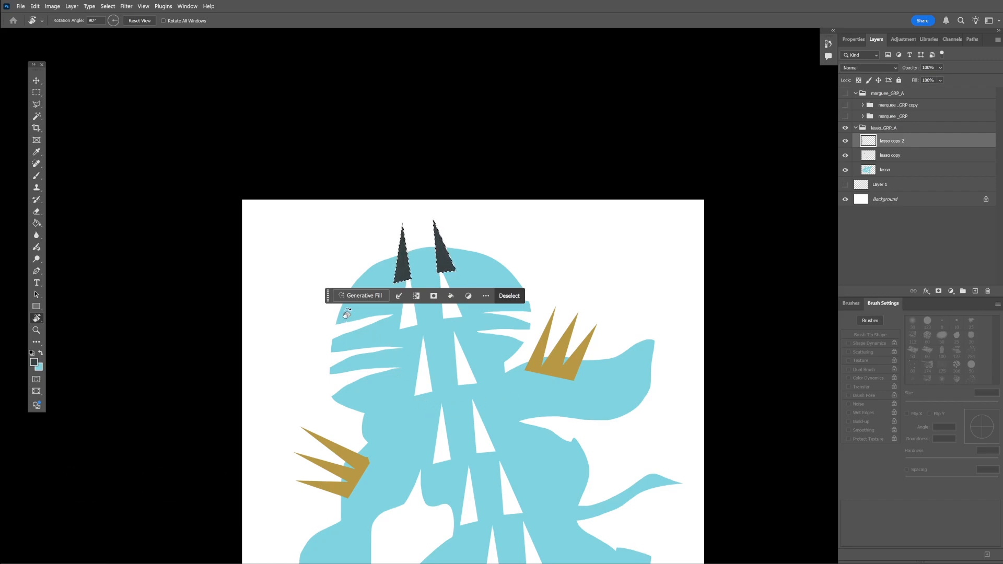
{"action": "key", "text": "l"}
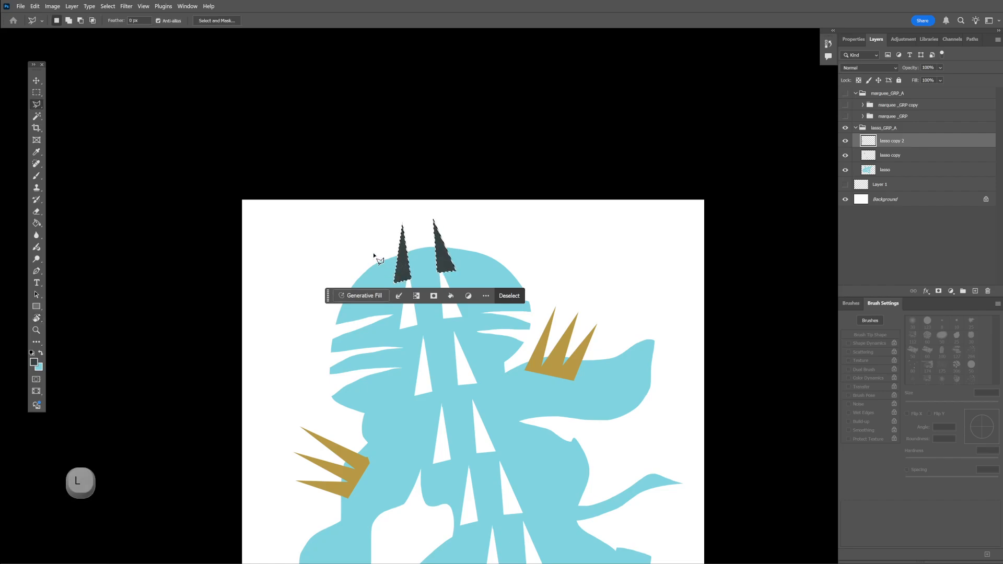
{"action": "left_click", "coordinate": [375, 256]}
{"action": "left_click", "coordinate": [463, 232]}
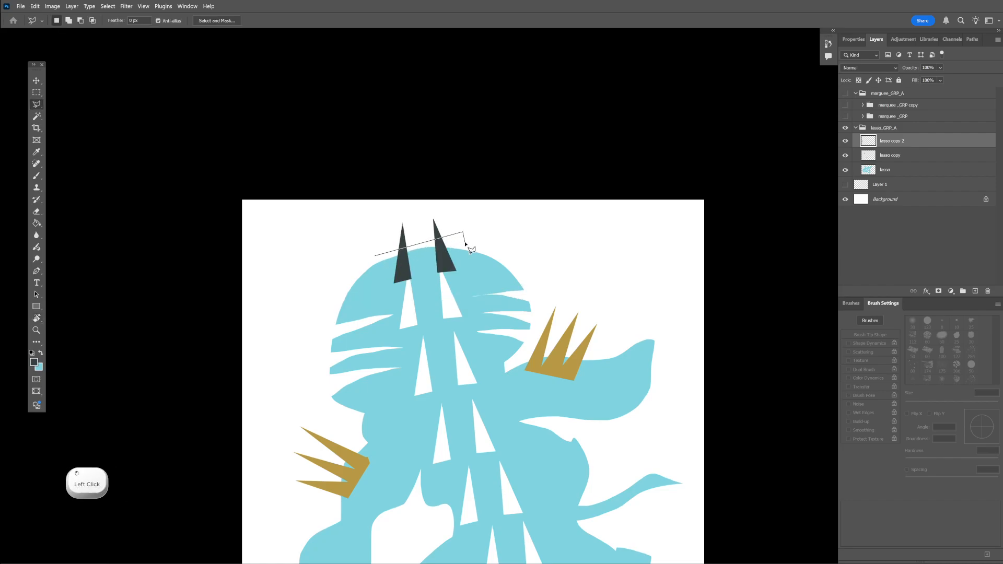
{"action": "left_click", "coordinate": [373, 268]}
{"action": "left_click", "coordinate": [374, 257]}
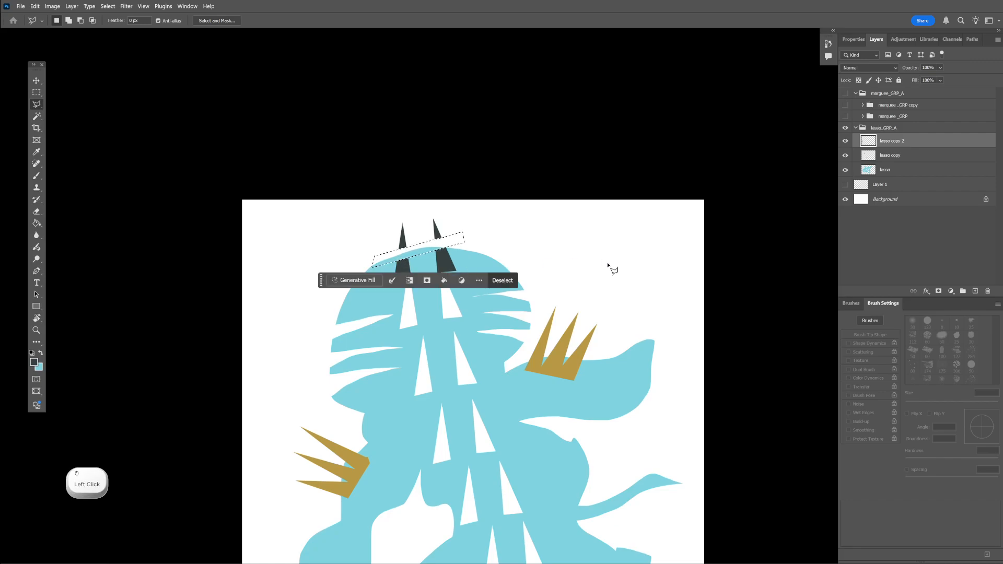
Cut the strip out of both dark spikes at three spaced positions toward their tips, and clear the selection.
{"action": "mouse_move", "coordinate": [429, 253]}
{"action": "left_mouse_down"}
{"action": "mouse_move", "coordinate": [433, 266]}
{"action": "mouse_move", "coordinate": [424, 234]}
{"action": "left_mouse_up"}
{"action": "key", "text": "Delete"}
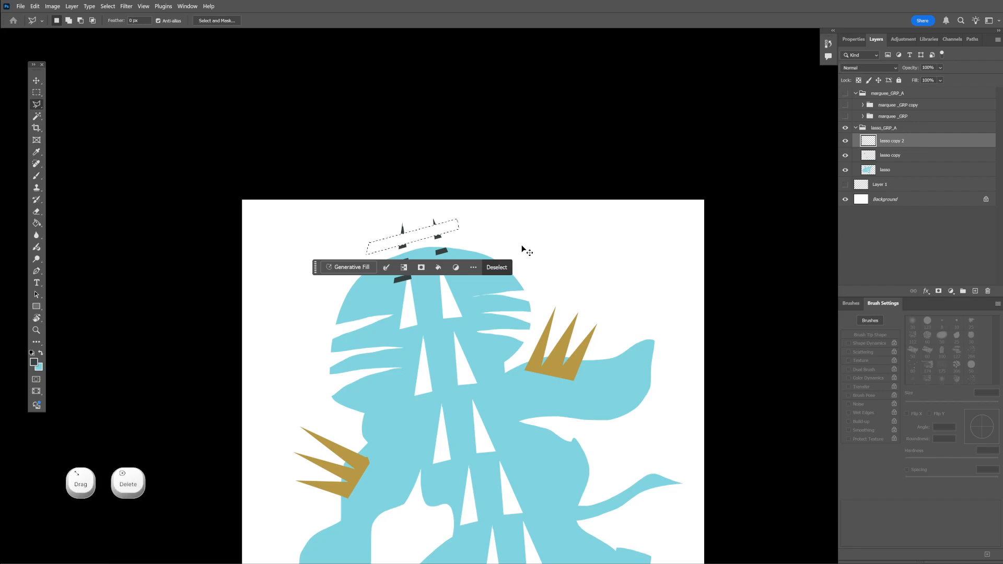
{"action": "key", "text": "ctrl+d"}
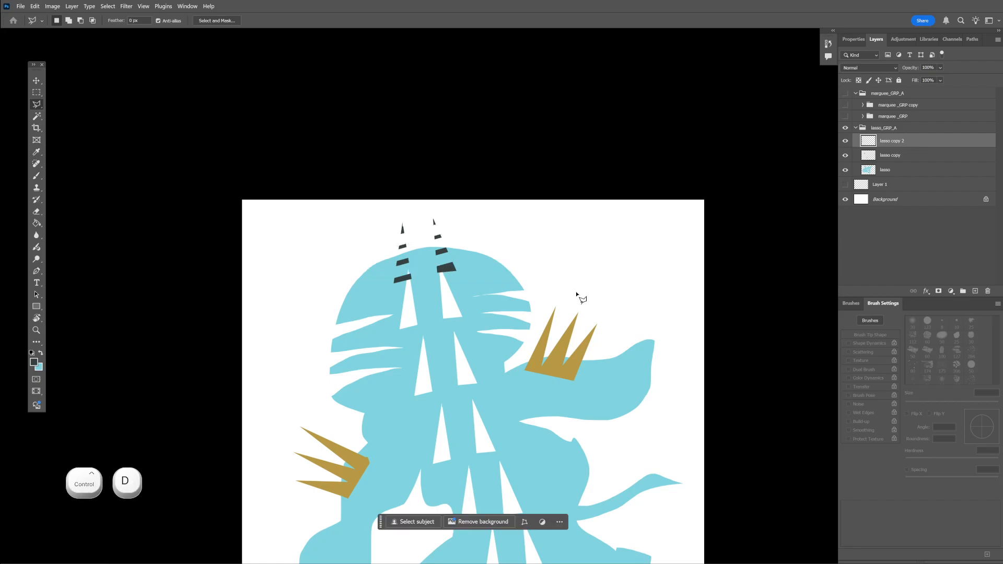
Check the whole artwork by switching the lasso layers off and on, and show lasso_GRP_A and marquee_GRP_A together.
{"action": "key", "text": "z"}
{"action": "mouse_move", "coordinate": [577, 296]}
{"action": "left_mouse_down"}
{"action": "mouse_move", "coordinate": [507, 294]}
{"action": "mouse_move", "coordinate": [563, 287]}
{"action": "mouse_move", "coordinate": [486, 209]}
{"action": "left_mouse_up"}
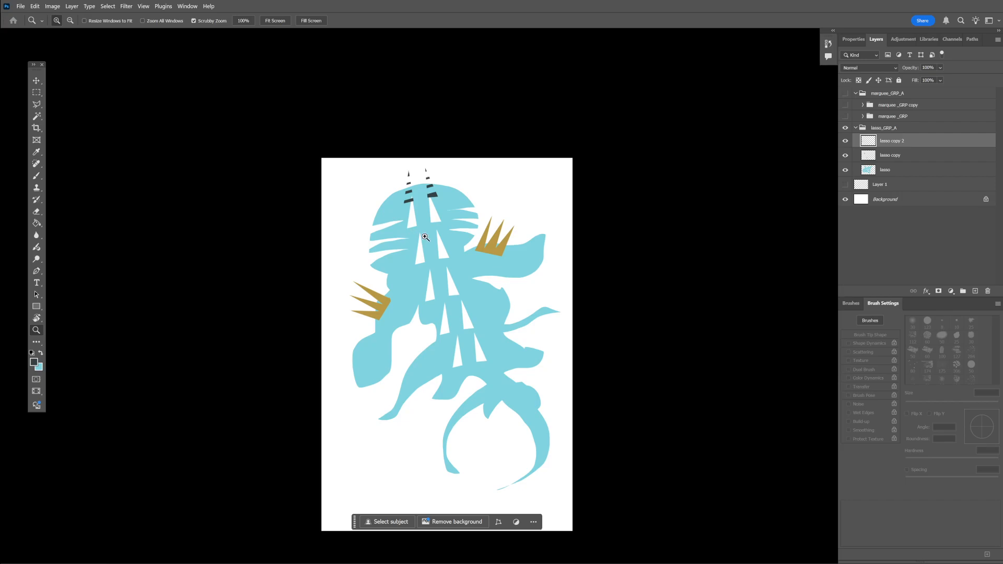
{"action": "left_click", "coordinate": [846, 141]}
{"action": "left_click", "coordinate": [846, 141]}
{"action": "left_click", "coordinate": [845, 156]}
{"action": "left_click", "coordinate": [844, 156]}
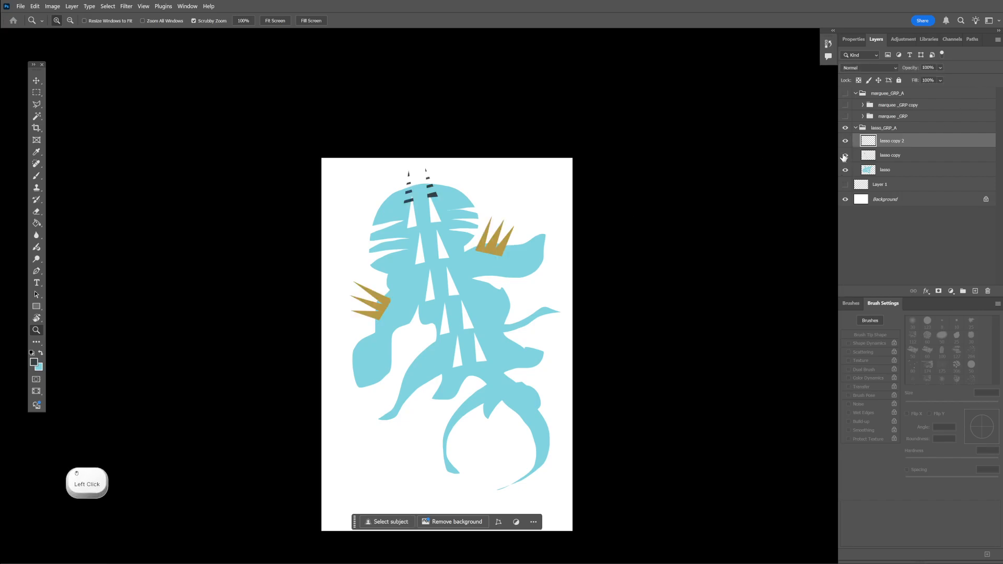
{"action": "left_click", "coordinate": [845, 171]}
{"action": "left_click", "coordinate": [845, 128]}
{"action": "left_click_drag", "start_coordinate": [845, 94], "coordinate": [845, 129]}
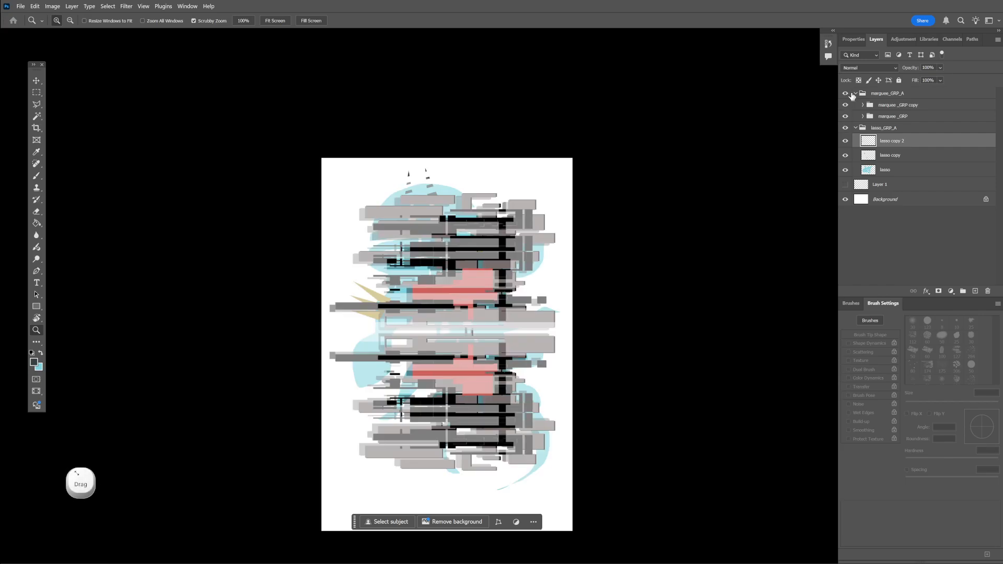
Collapse the marquee_GRP_A and lasso_GRP_A groups and hide lasso_GRP_A.
{"action": "left_click", "coordinate": [855, 93]}
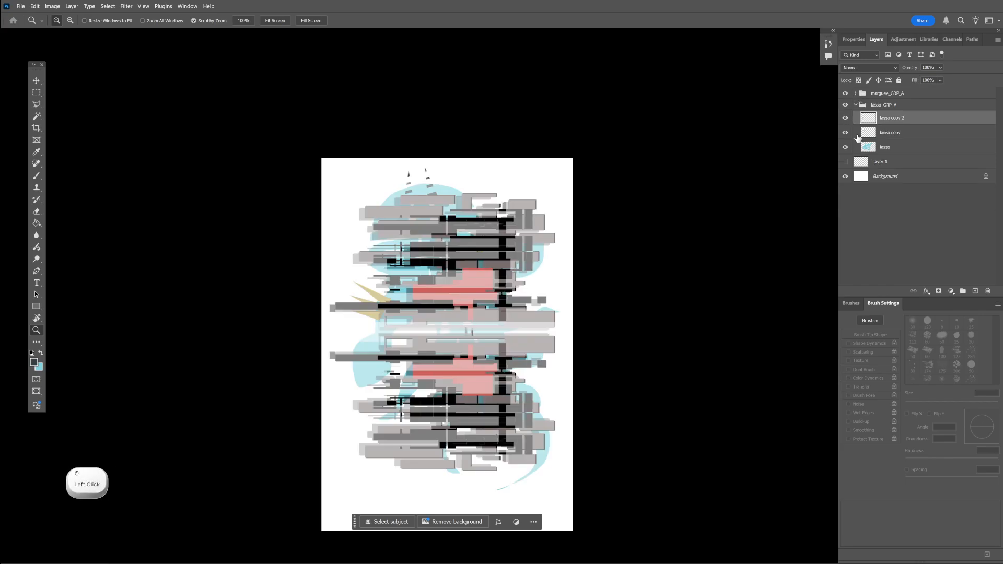
{"action": "left_click", "coordinate": [855, 104]}
{"action": "left_click", "coordinate": [846, 105]}
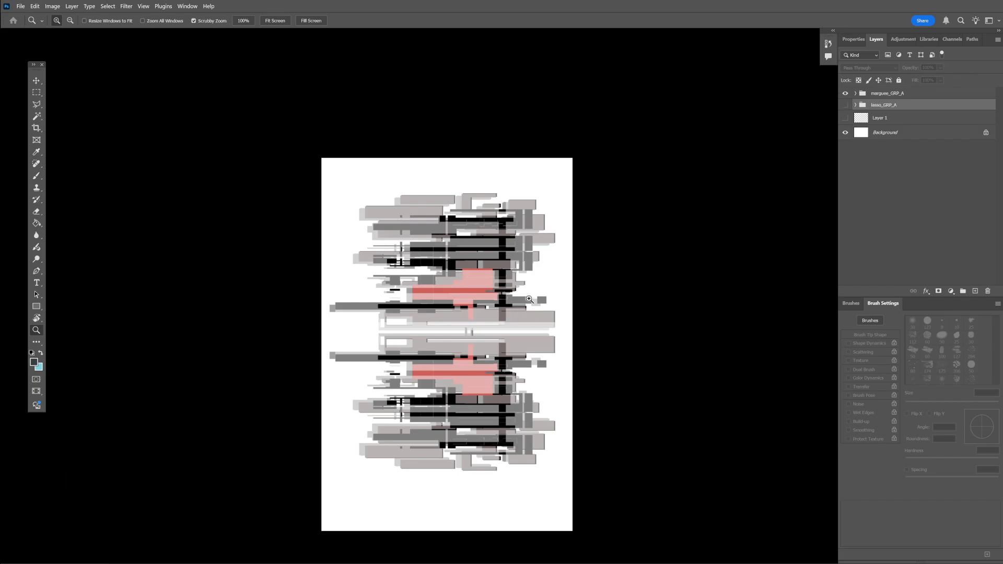
Examine the marquee_GRP_A artwork with the canvas view rotated 180° and 45°, and return the view to 0°.
{"action": "key", "text": "Escape"}
{"action": "key", "text": "space"}
{"action": "left_click_drag", "start_coordinate": [569, 381], "coordinate": [475, 317]}
{"action": "key", "text": "r"}
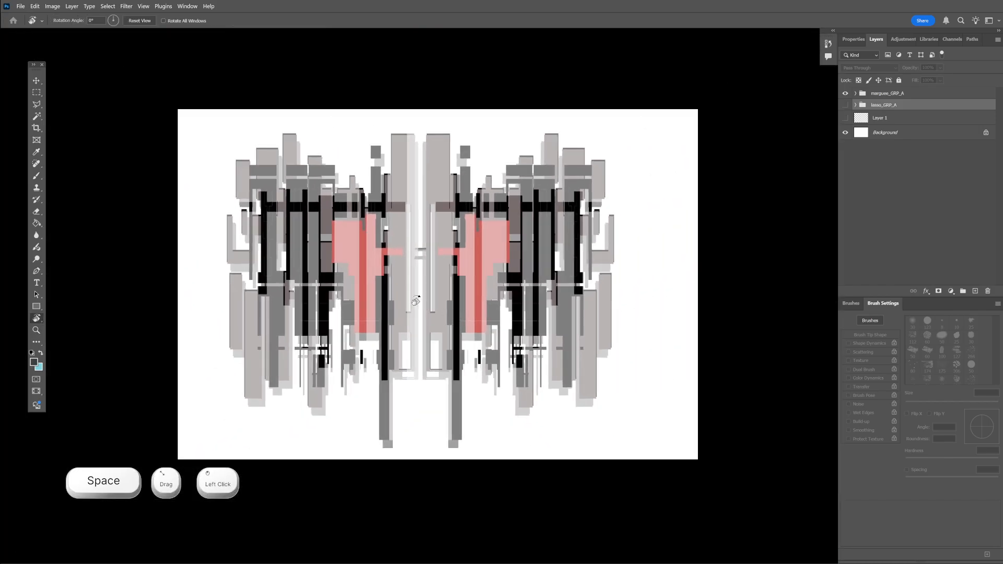
{"action": "left_click_drag", "start_coordinate": [418, 295], "coordinate": [693, 317]}
{"action": "key", "text": "space"}
{"action": "left_click_drag", "start_coordinate": [757, 283], "coordinate": [619, 281]}
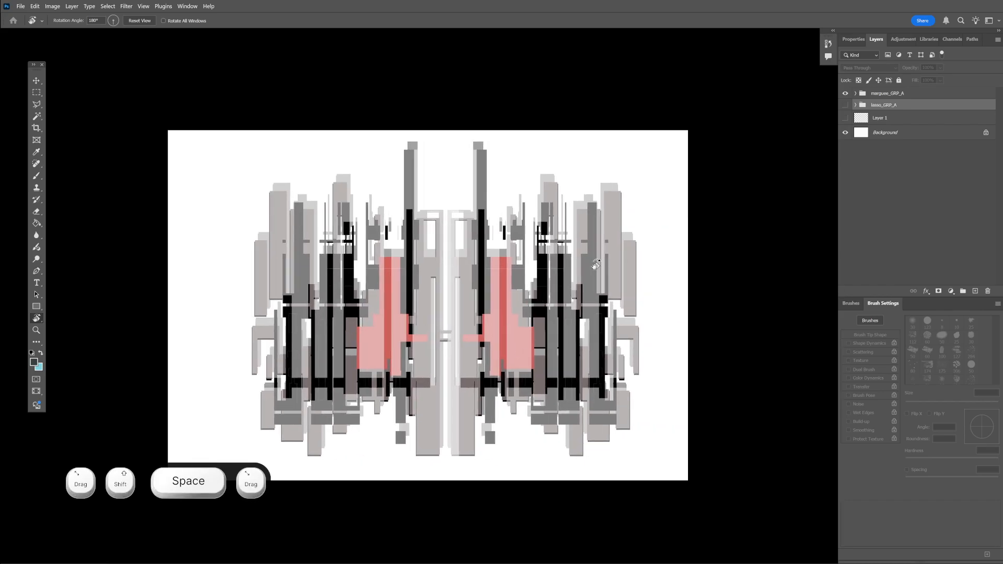
{"action": "left_click_drag", "start_coordinate": [564, 208], "coordinate": [552, 299]}
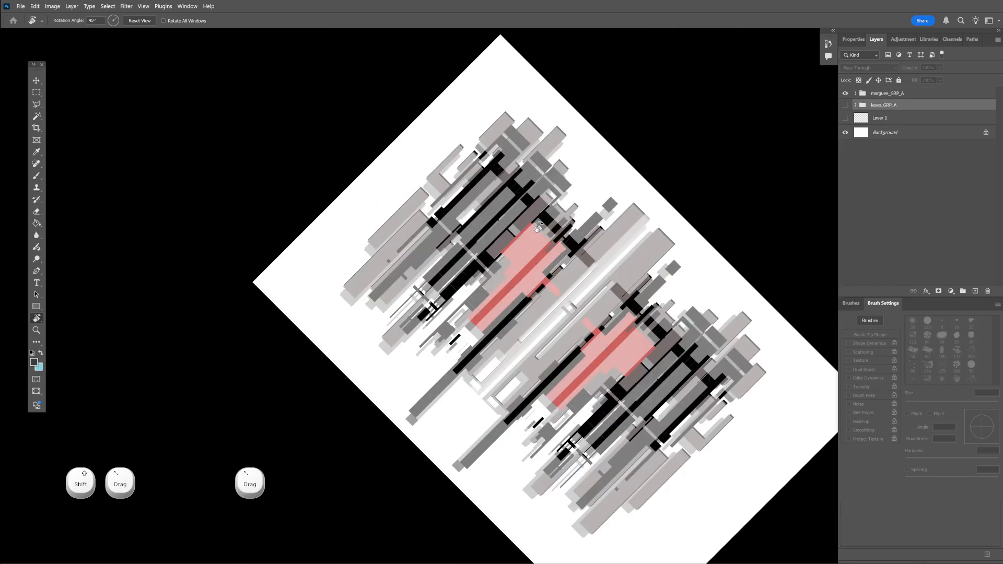
{"action": "key", "text": "Escape"}
{"action": "key", "text": "space"}
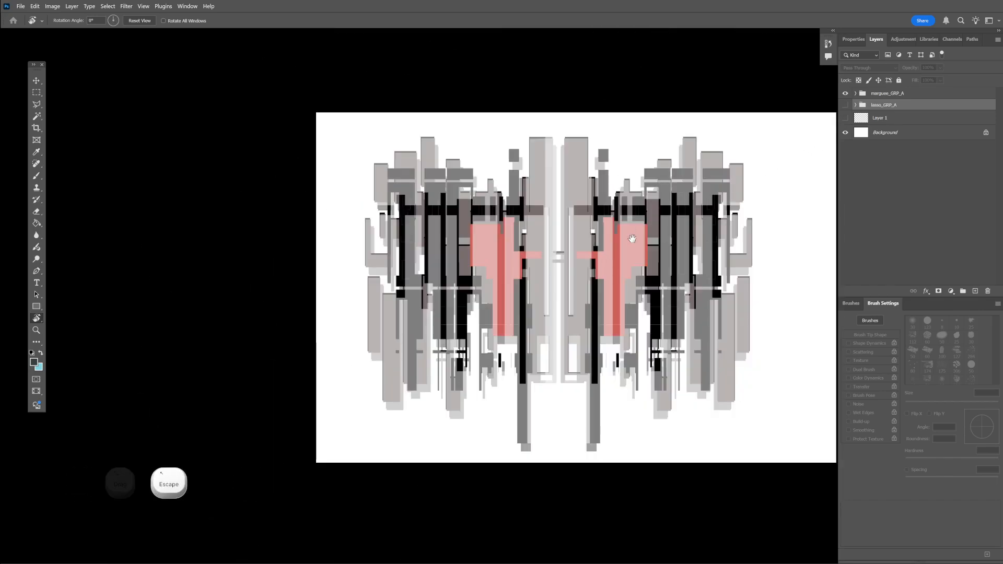
{"action": "left_click_drag", "start_coordinate": [626, 239], "coordinate": [512, 250]}
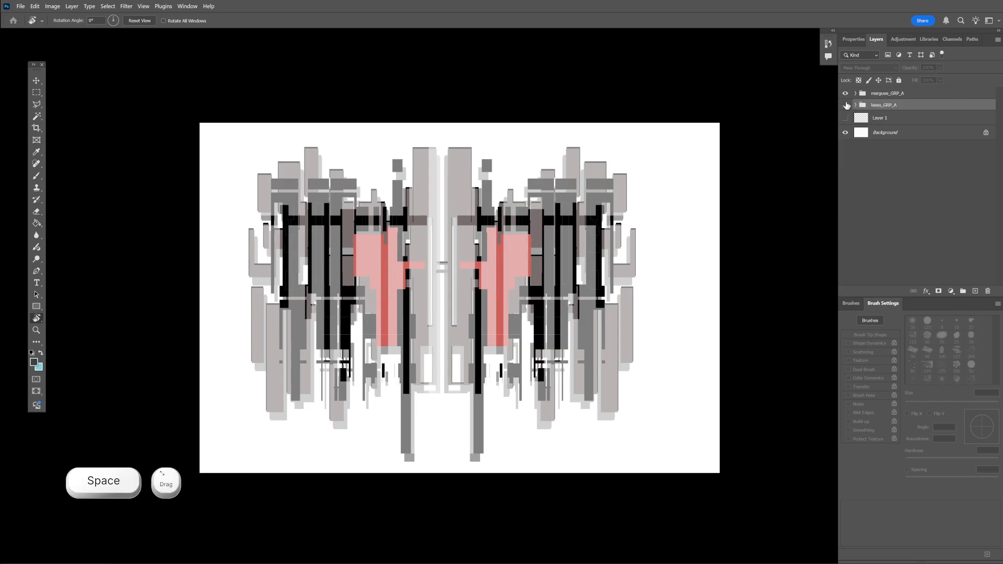
Show lasso_GRP_A and compare its artwork with and without marquee_GRP_A, leaving marquee_GRP_A hidden.
{"action": "left_click", "coordinate": [846, 96]}
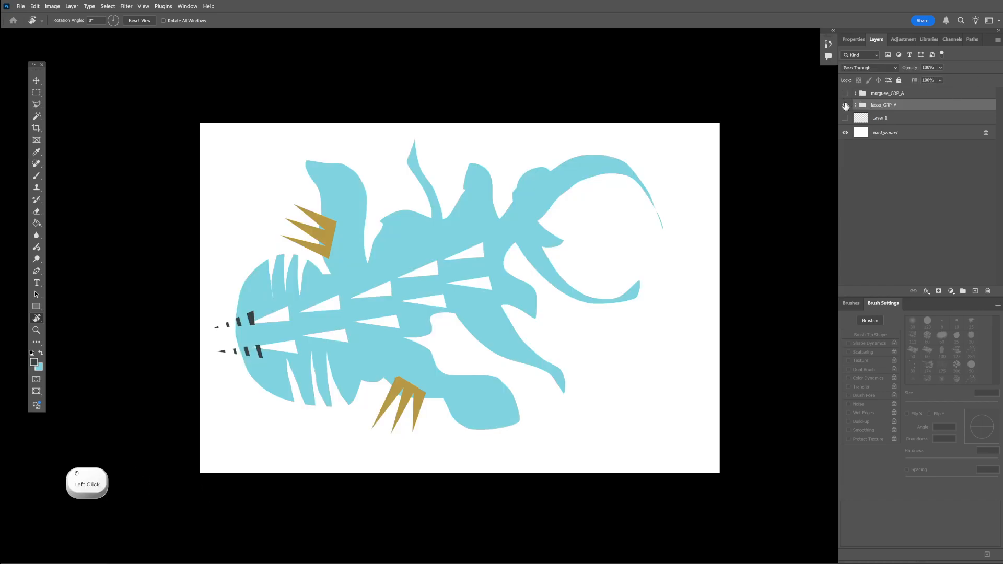
{"action": "left_click", "coordinate": [845, 94]}
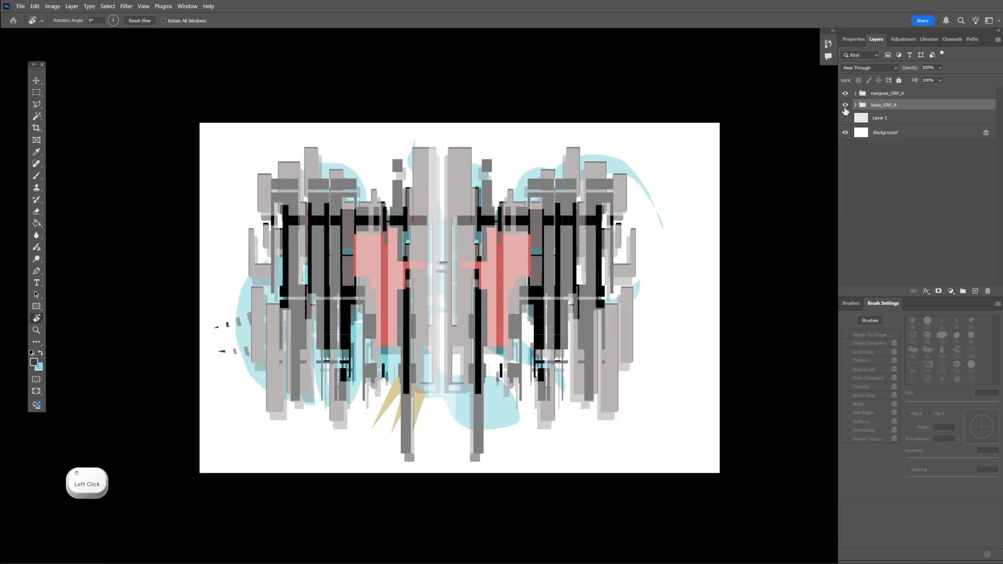
{"action": "left_click", "coordinate": [845, 93]}
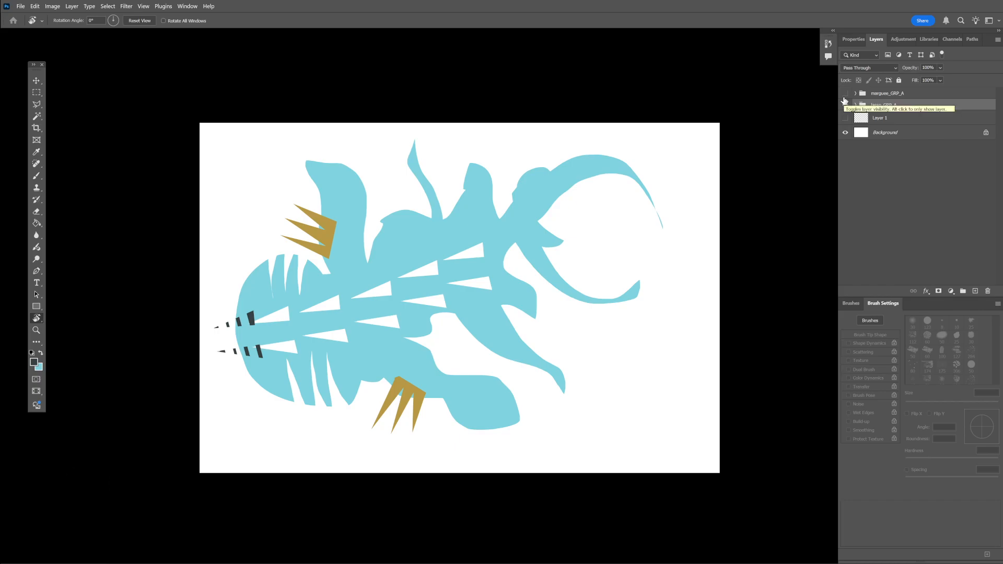
{"action": "left_click", "coordinate": [35, 93]}
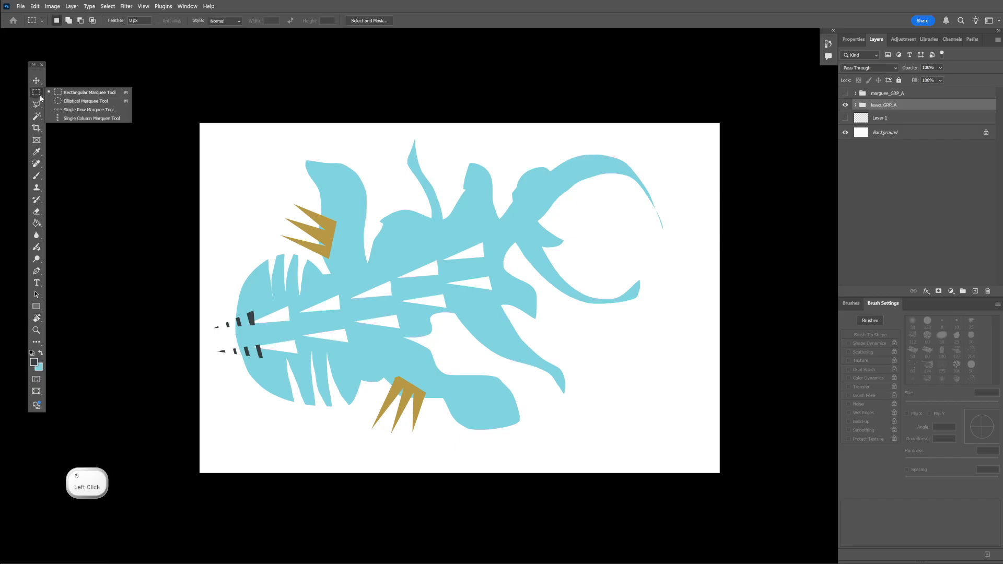
{"action": "left_click", "coordinate": [39, 106]}
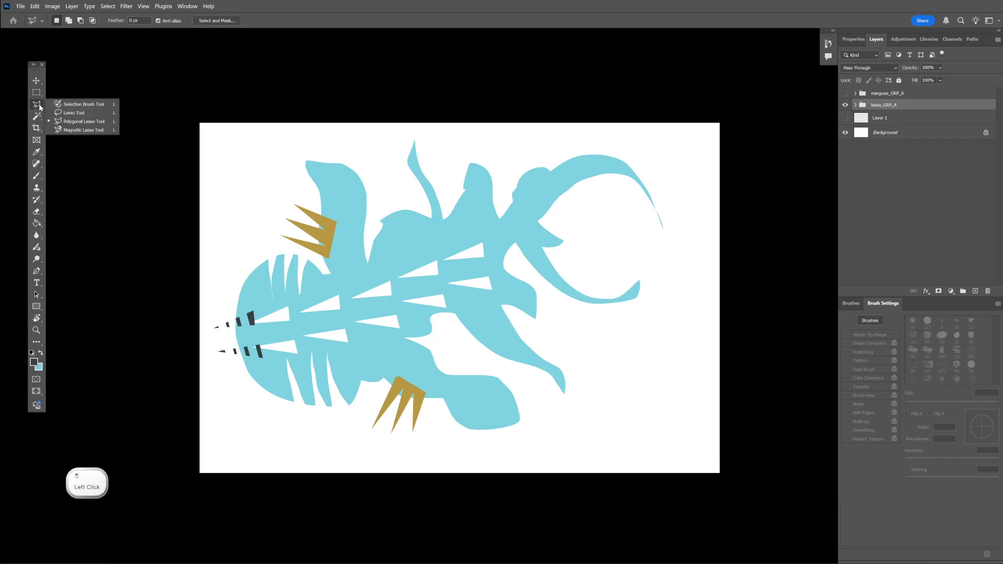